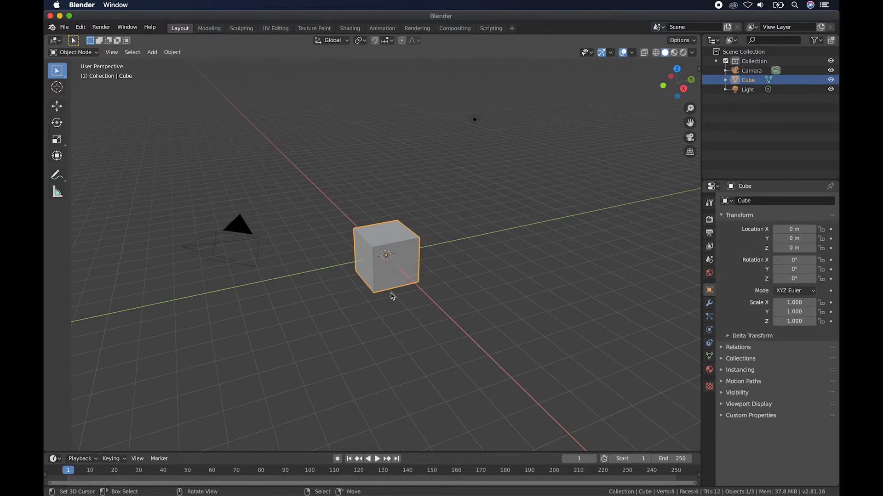
Step: Scale the cube along the Z axis to about 2.07 to make it a tall box
scroll(391, 295, up, 3)
scroll(406, 295, up, 3)
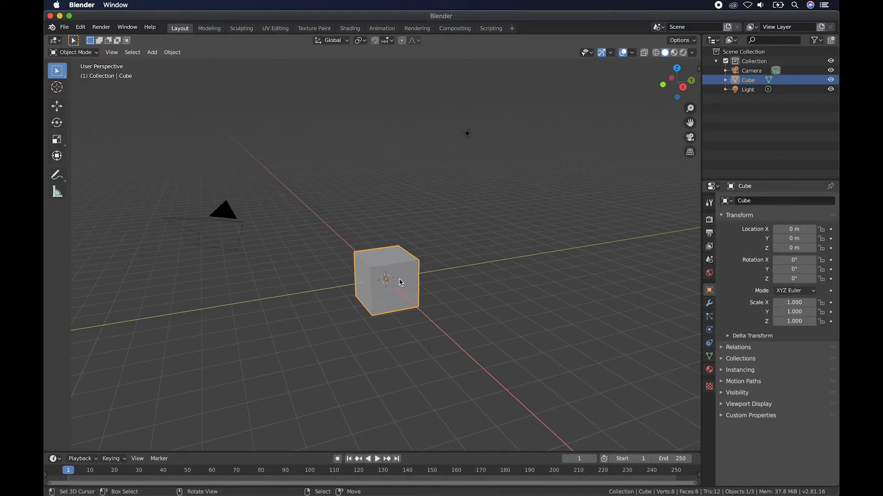
middle_drag(426, 311, 431, 310)
key(s)
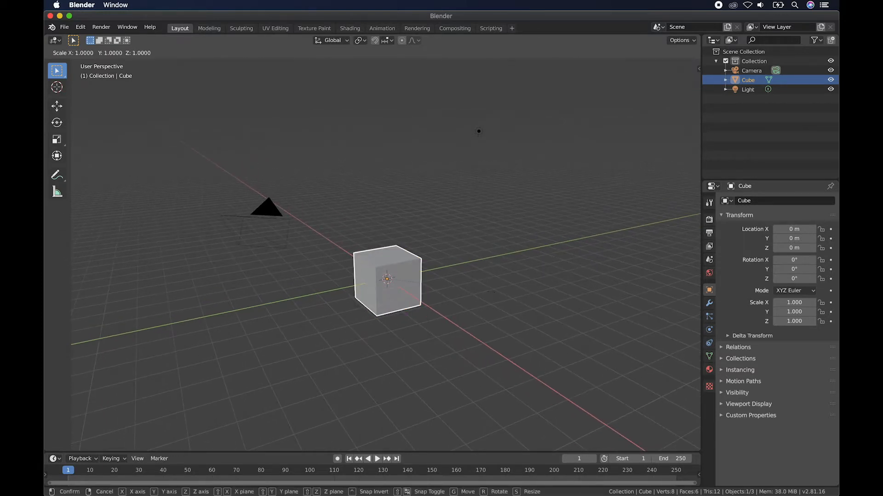
key(z)
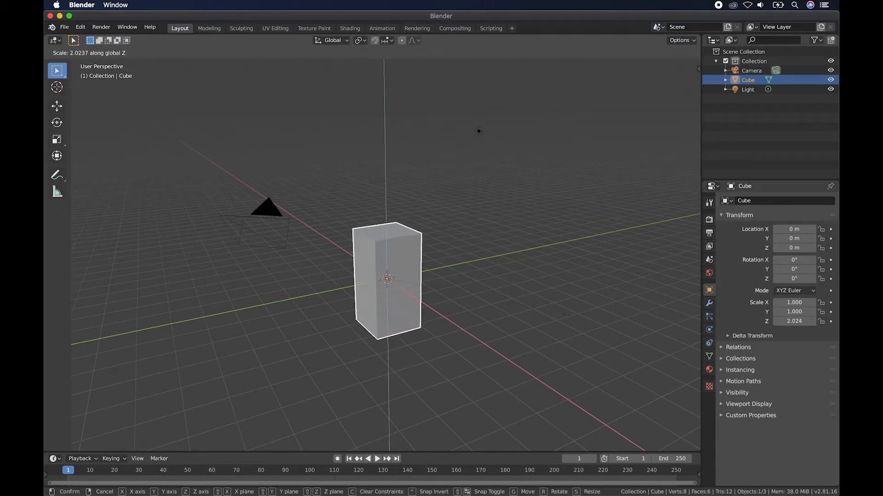
click(599, 322)
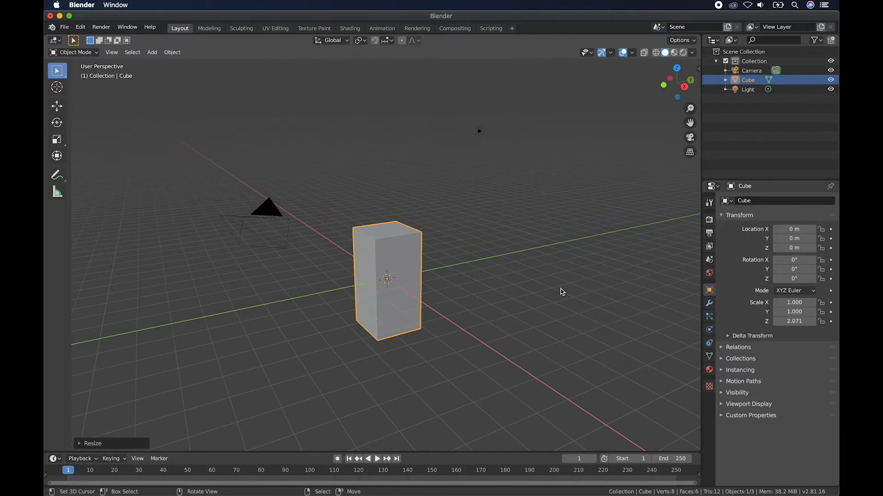
Step: Scale the tall box along the Y axis to about 1.43 to widen it into a torso
scroll(560, 289, left, 5)
scroll(560, 292, left, 5)
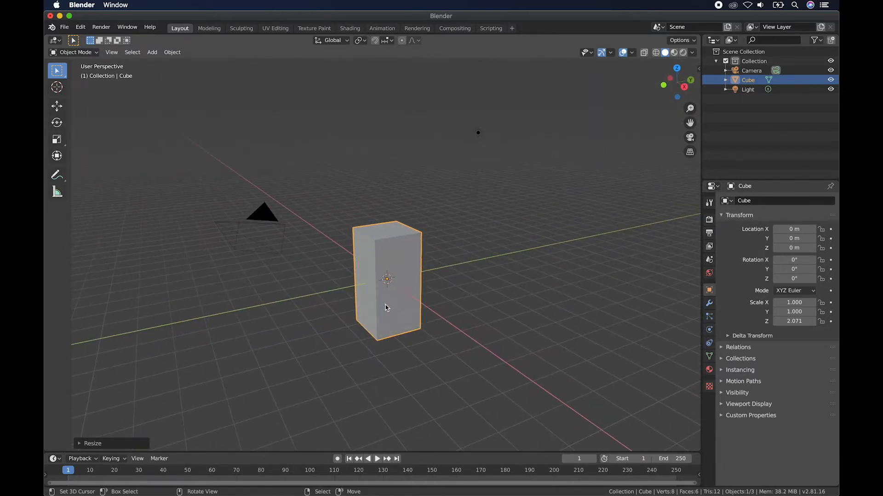
key(s)
key(y)
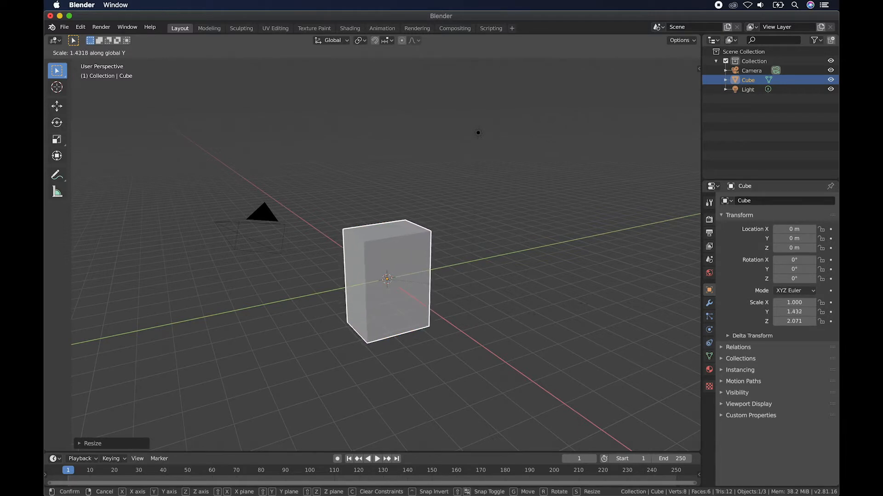
click(589, 302)
Step: Switch the torso box from Object Mode to Edit Mode
scroll(488, 256, left, 10)
scroll(489, 258, left, 15)
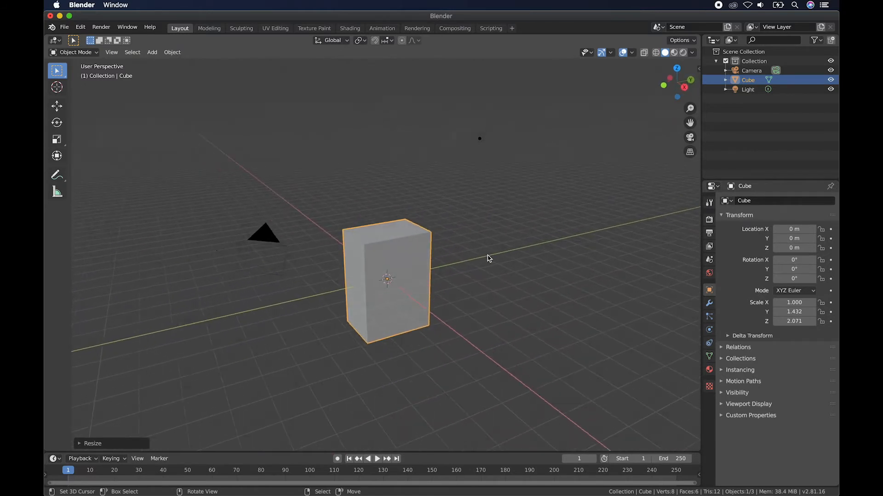
scroll(488, 258, left, 5)
scroll(437, 313, left, 10)
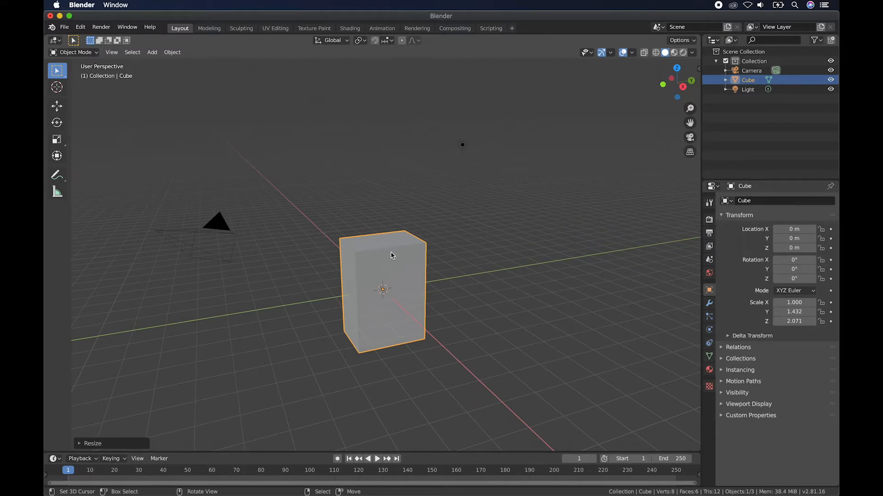
click(75, 52)
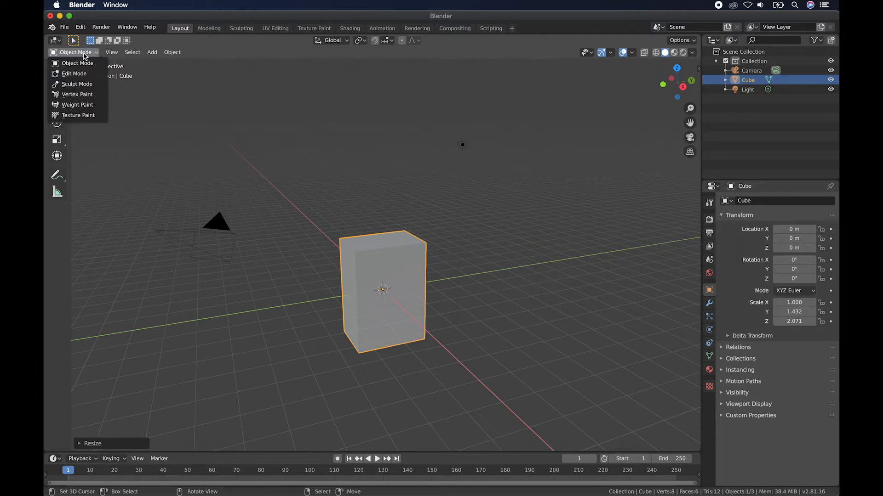
click(88, 77)
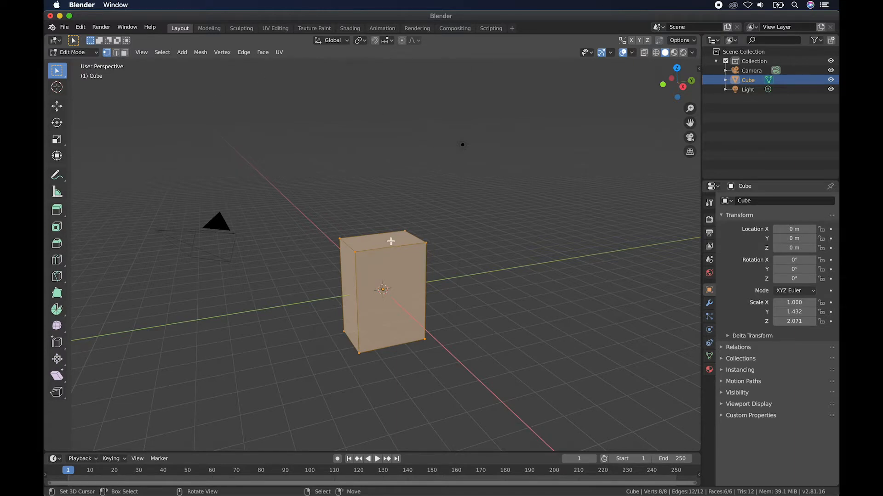
middle_drag(390, 242, 394, 231)
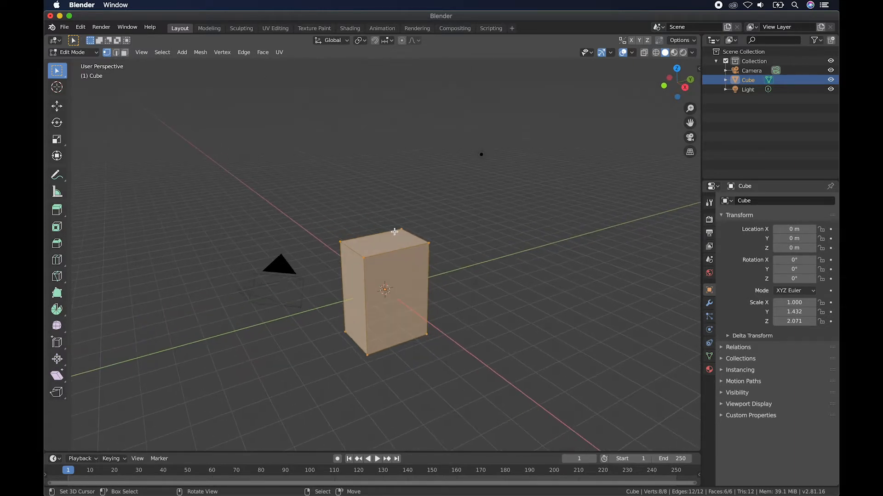
Step: Enable face selection and inset the torso's top face to leave a smaller rectangle in its centre
click(124, 53)
click(381, 243)
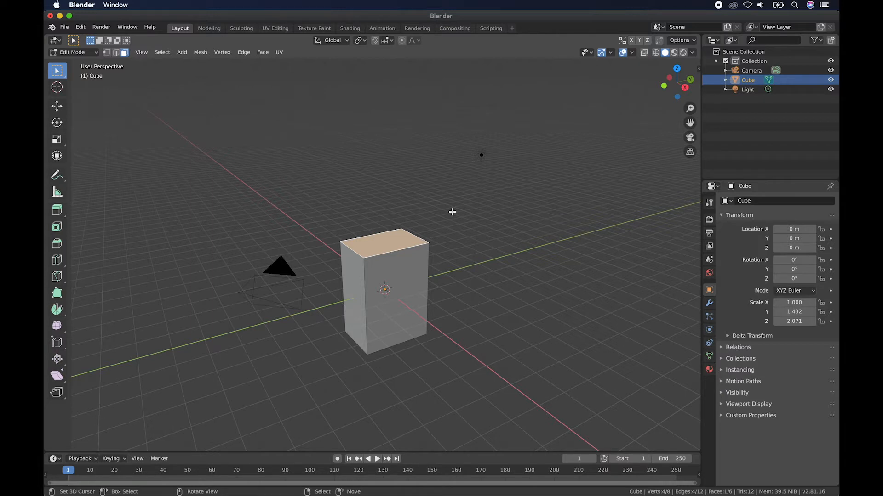
key(i)
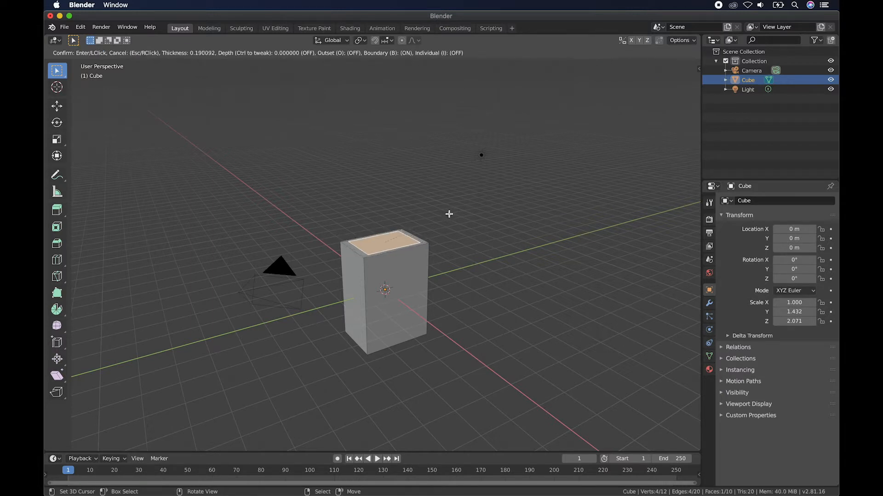
click(447, 214)
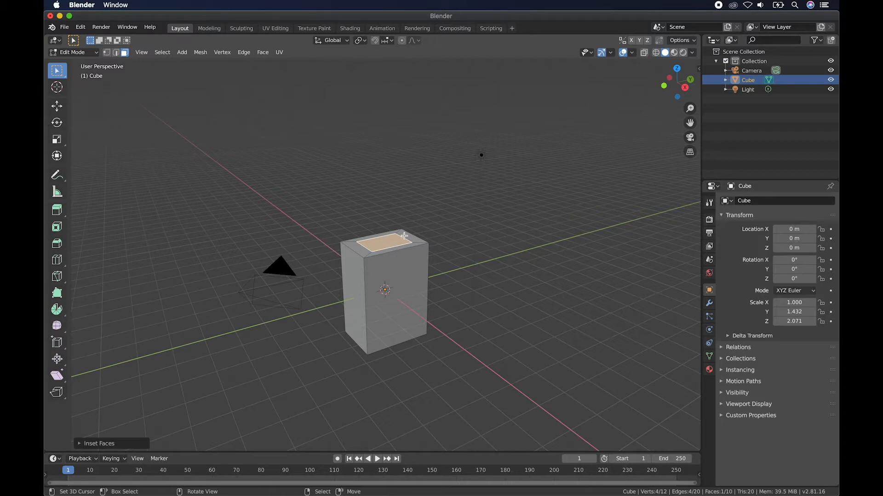
Step: Scale the inset top face inward along the Y axis until it is roughly square
key(s)
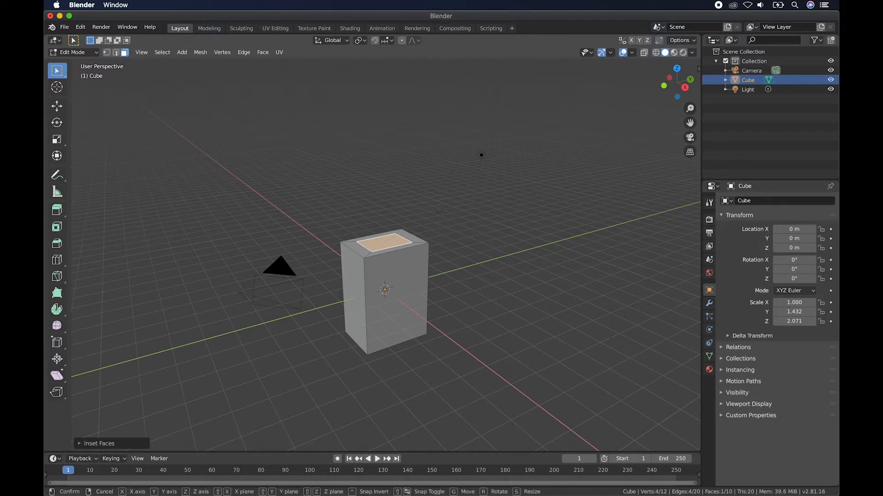
key(y)
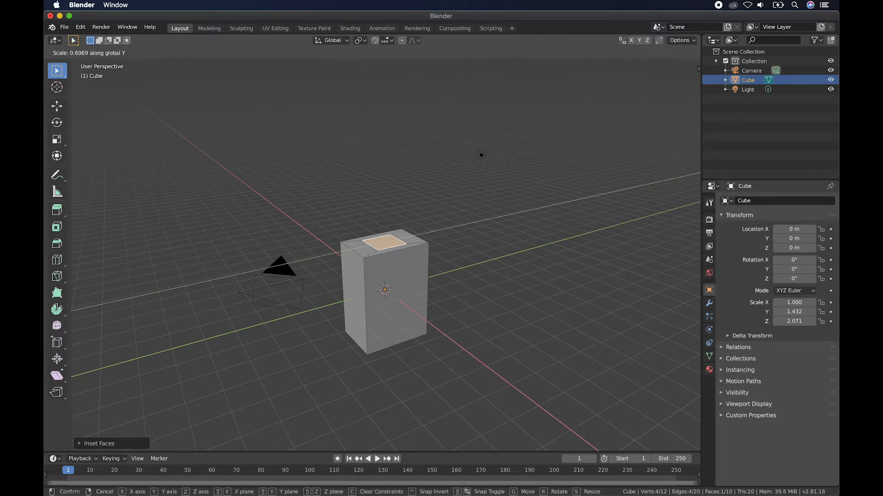
click(421, 233)
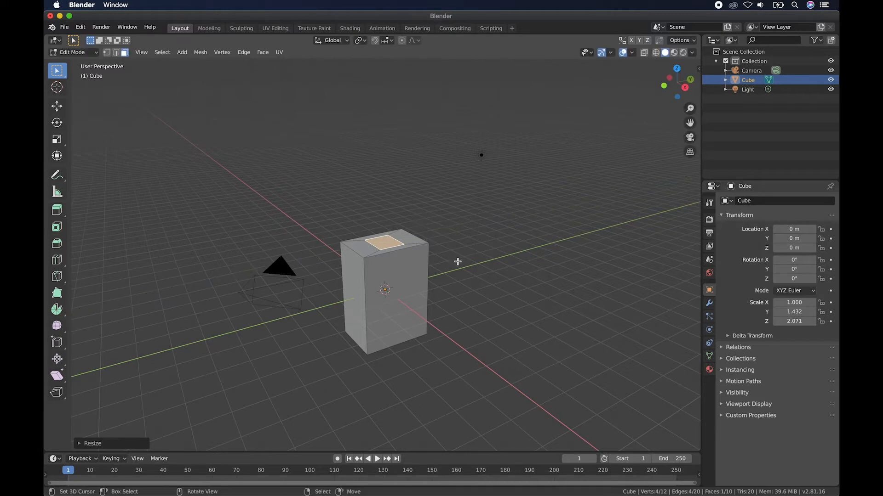
Step: Extrude the small top face upward about 0.6 m for a neck, plus a shorter second segment above it
key(e)
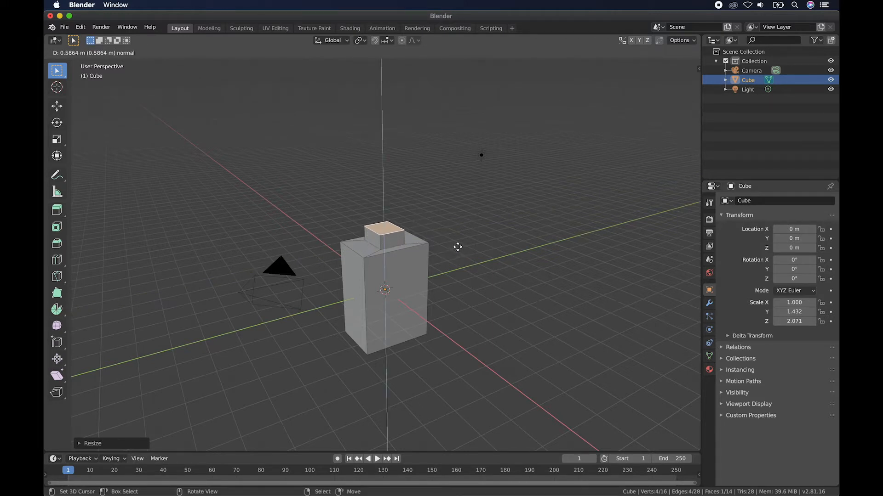
click(457, 247)
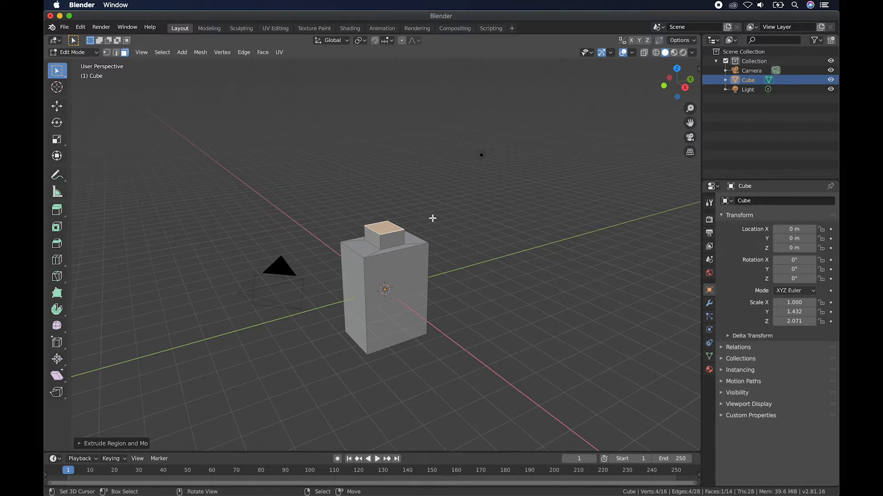
key(e)
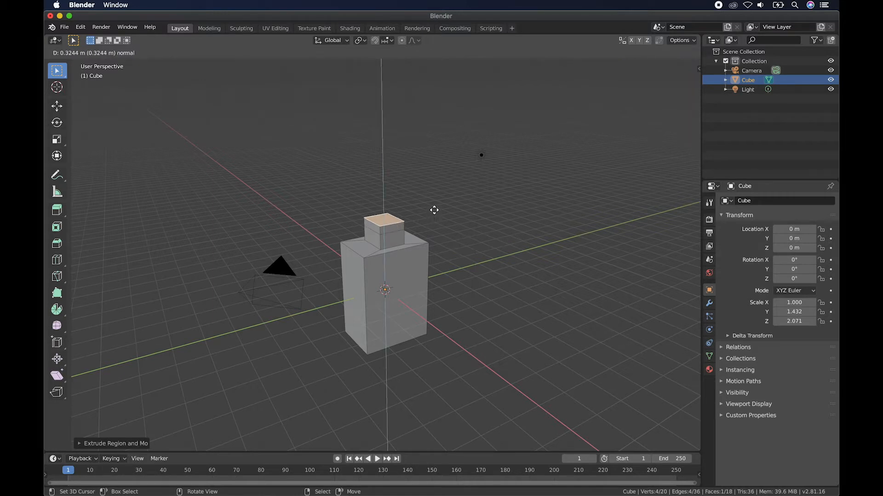
click(434, 208)
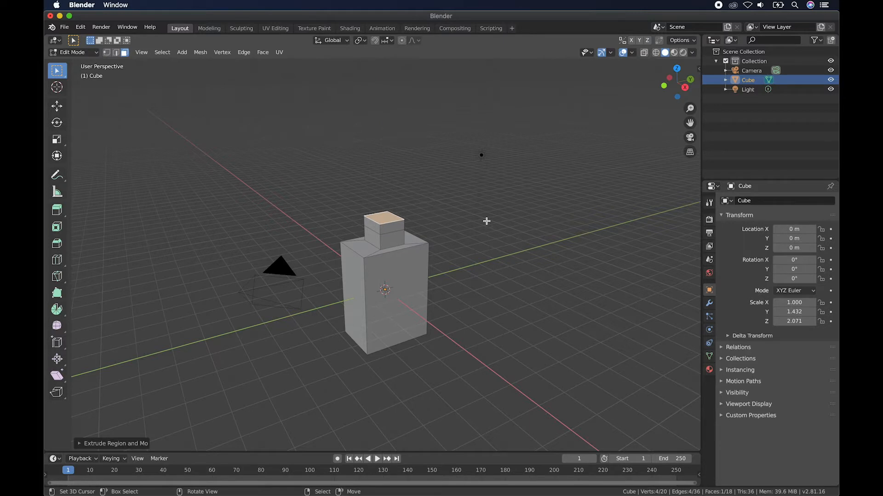
Step: Scale the neck's top face outward uniformly so it flares into a wide base for the head
middle_drag(486, 221, 481, 216)
key(s)
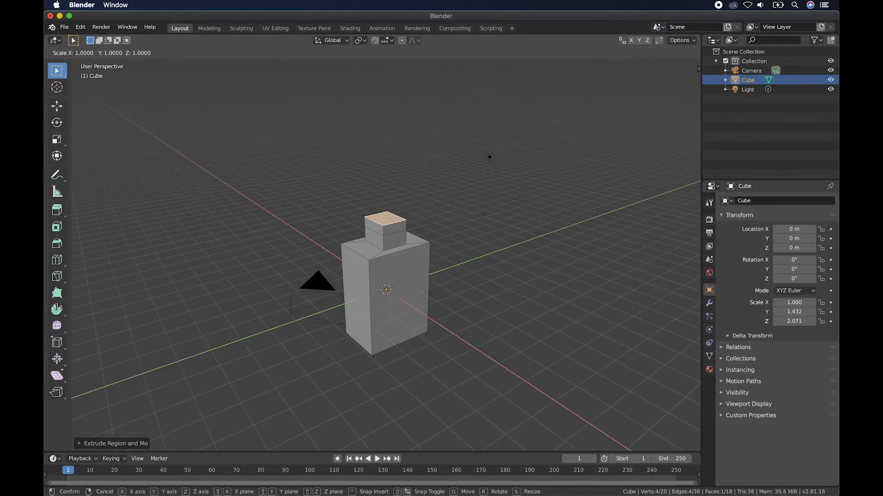
click(553, 226)
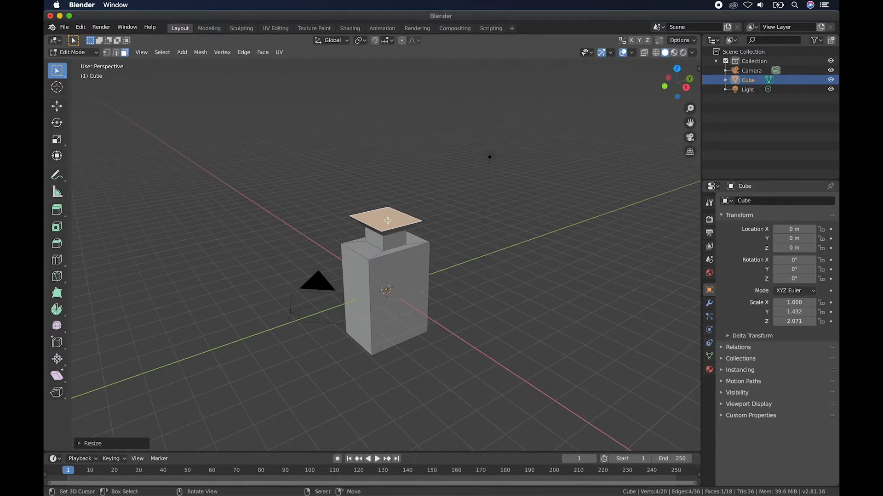
Step: Extrude the widened top face upward about 2.2 m to form the head block
middle_drag(429, 210, 428, 202)
scroll(477, 218, up, 3)
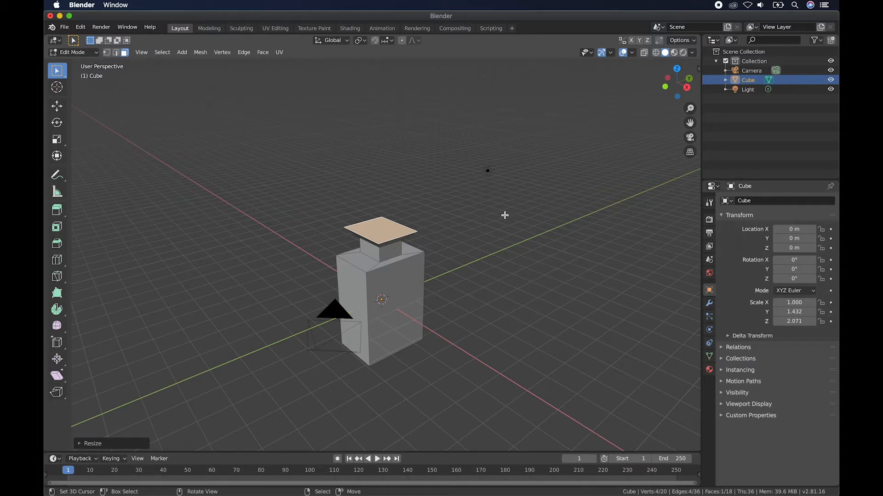
key(e)
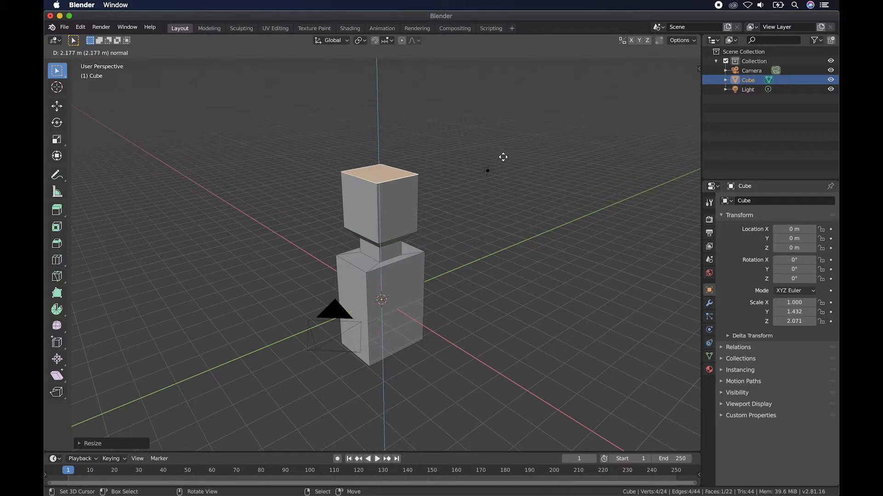
click(503, 154)
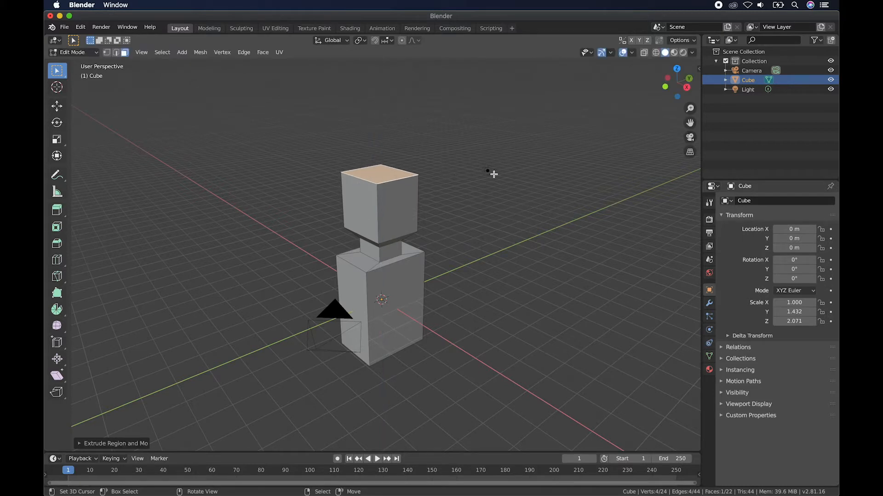
Step: Scale the head's top face inward uniformly so the head tapers towards the top
key(s)
click(438, 260)
mouse_move(439, 260)
middle_down()
mouse_move(487, 260)
mouse_move(438, 261)
middle_up()
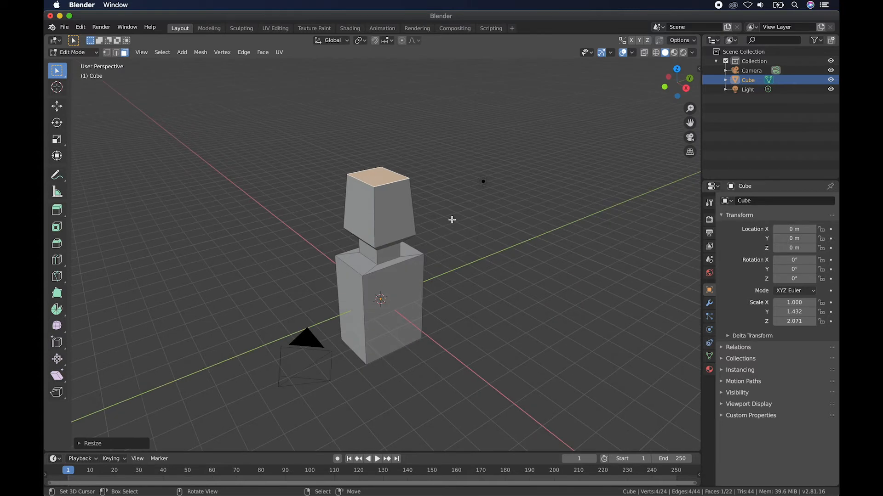
Step: Add a horizontal loop cut around the torso and slide it towards the shoulders by a factor of about -0.44
scroll(451, 219, left, 8)
scroll(452, 219, left, 6)
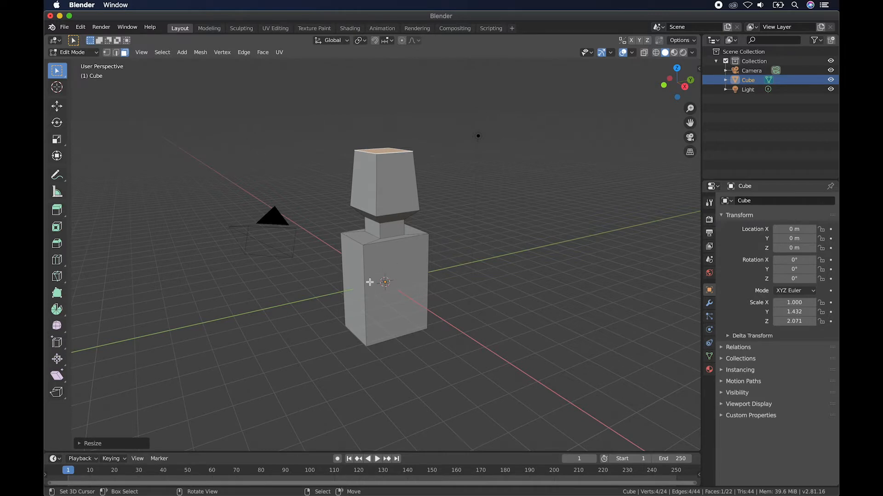
shift+right_click(378, 261)
key(ctrl+r)
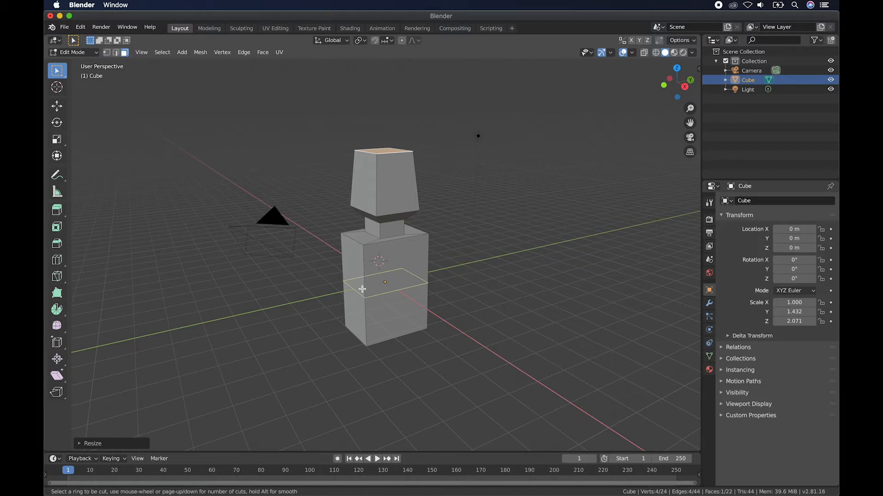
click(364, 283)
right_click(364, 284)
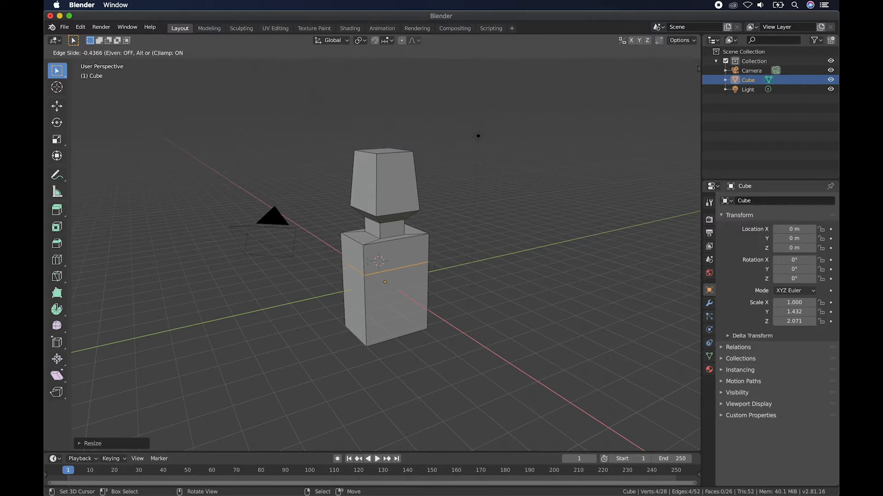
click(367, 261)
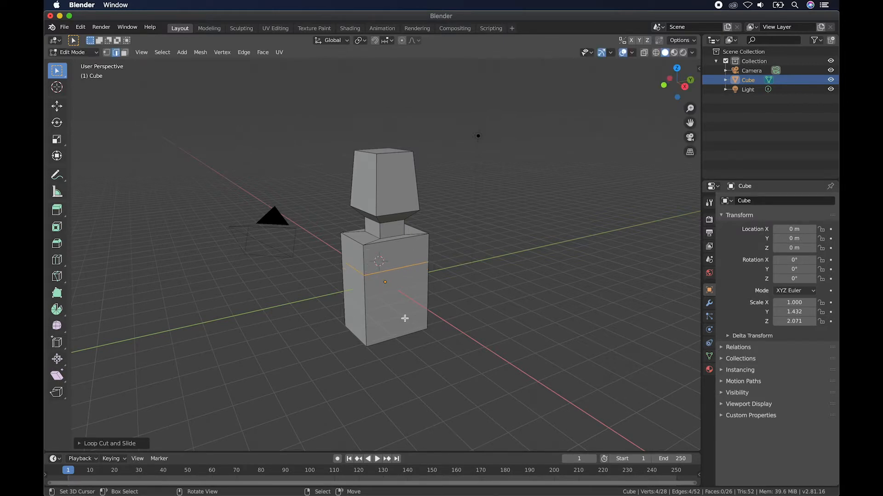
Step: Extrude the torso's upper side face outward about 5.9 m to form one arm
scroll(360, 276, left, 2)
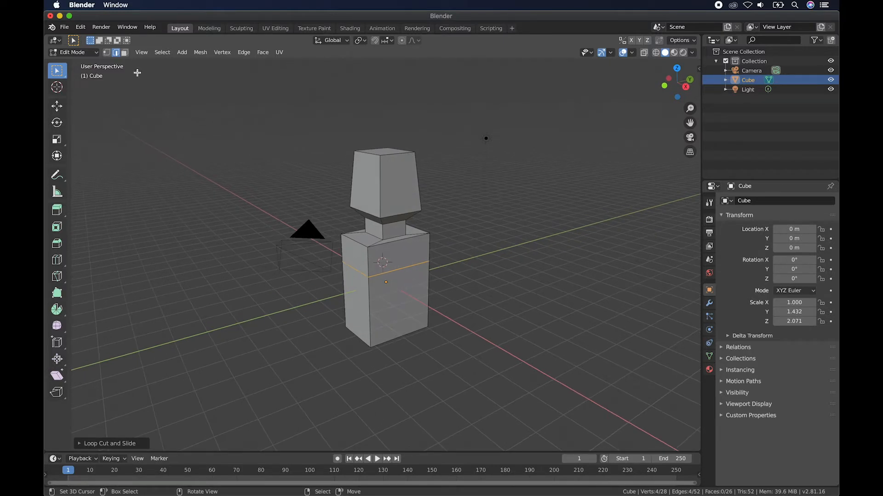
click(125, 53)
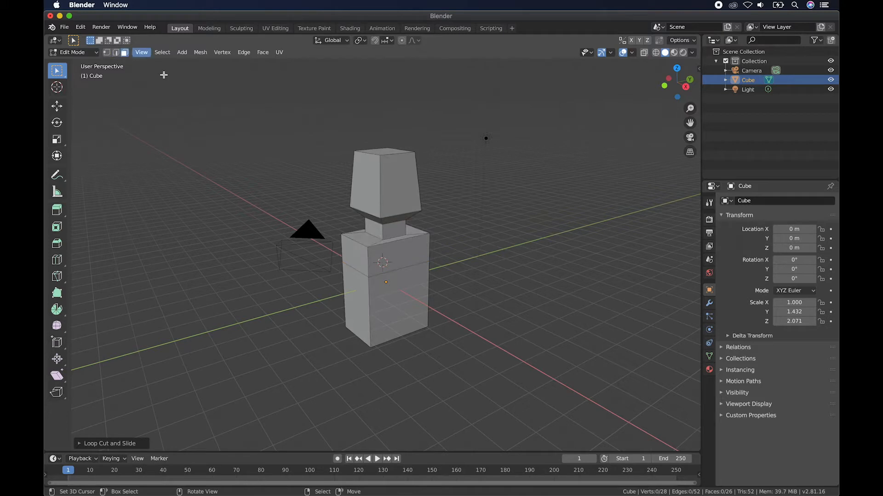
click(356, 256)
scroll(479, 226, left, 3)
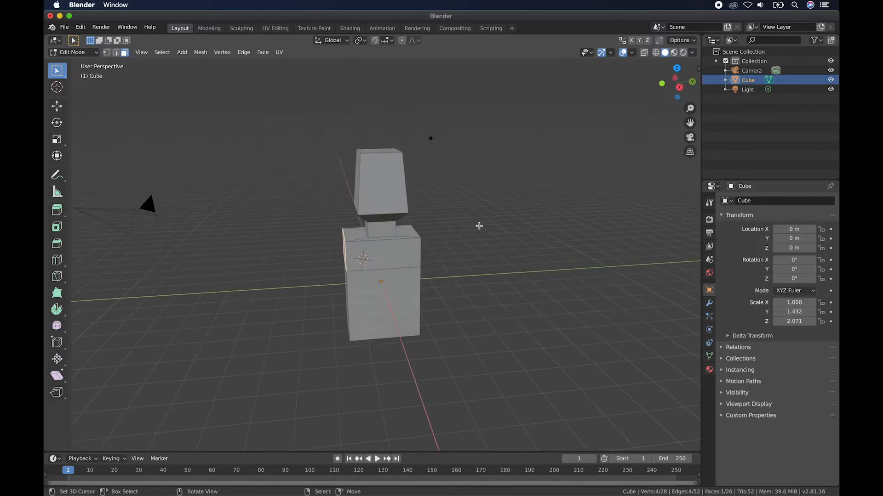
key(e)
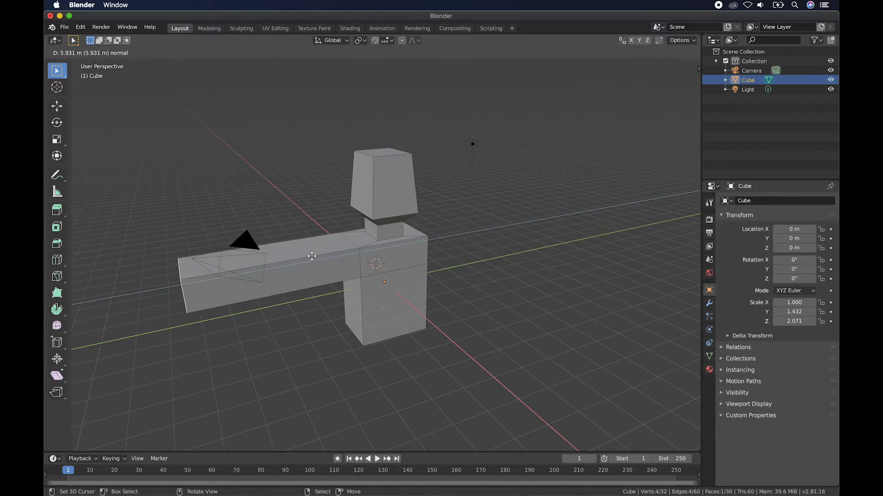
click(312, 256)
Step: Examine the extruded arm and the body's proportions from several angles
scroll(311, 256, left, 5)
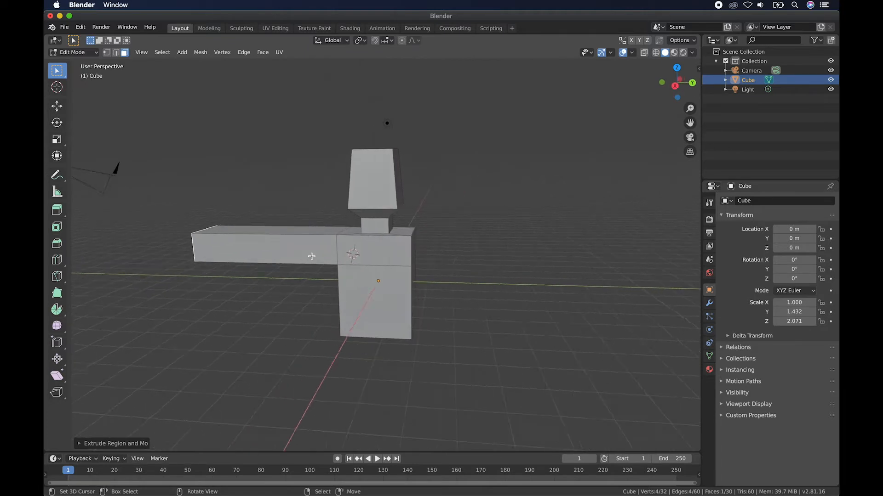
scroll(311, 256, left, 10)
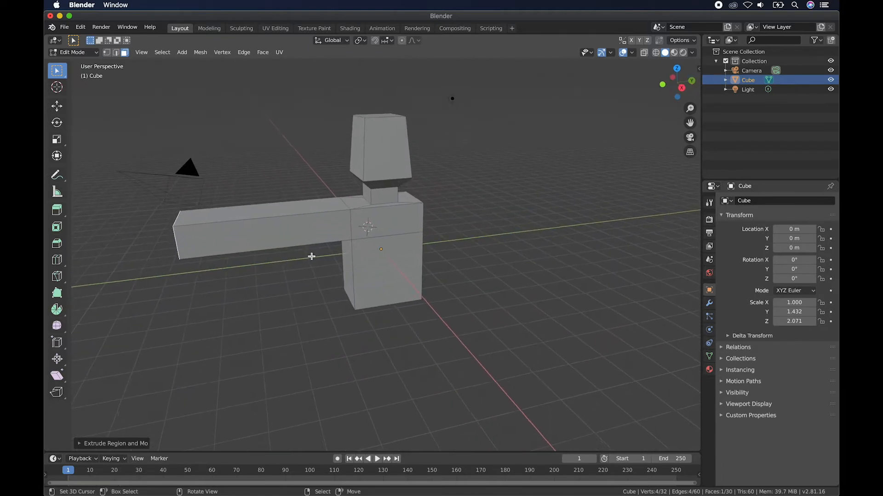
scroll(312, 256, left, 10)
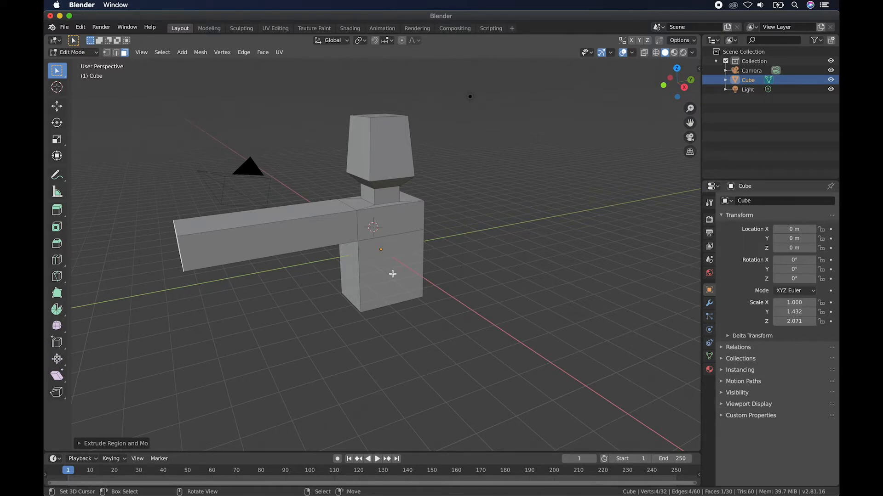
scroll(392, 274, down, 5)
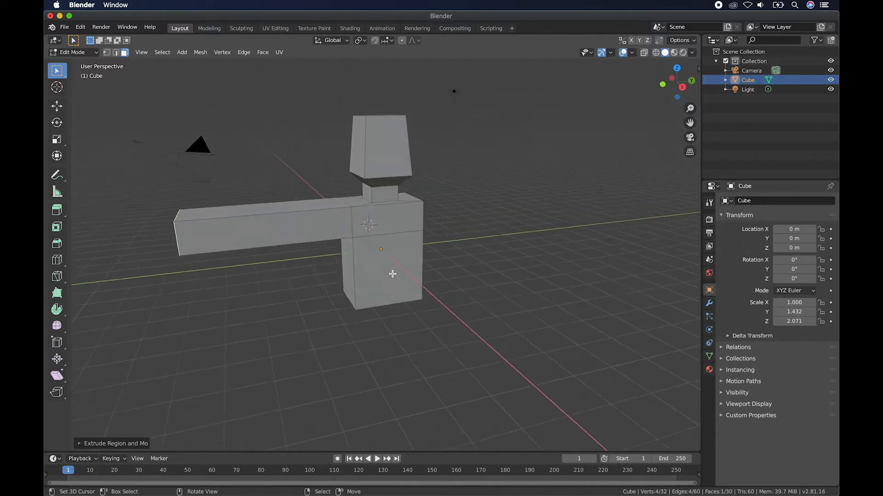
scroll(367, 373, up, 5)
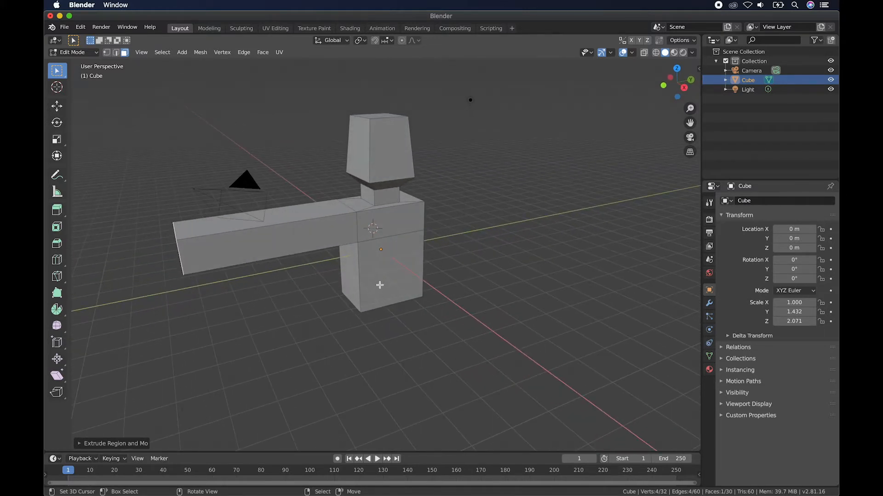
scroll(383, 282, right, 5)
scroll(384, 282, left, 3)
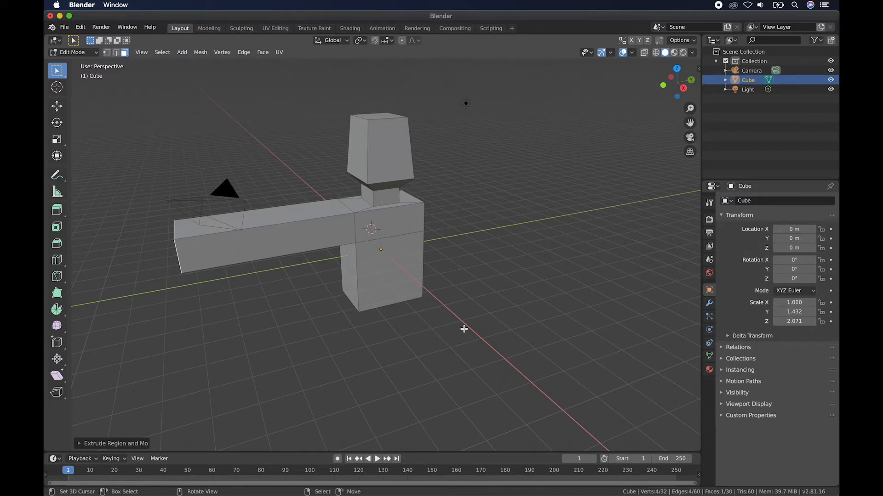
scroll(404, 302, left, 3)
shift+scroll(405, 304, up, 3)
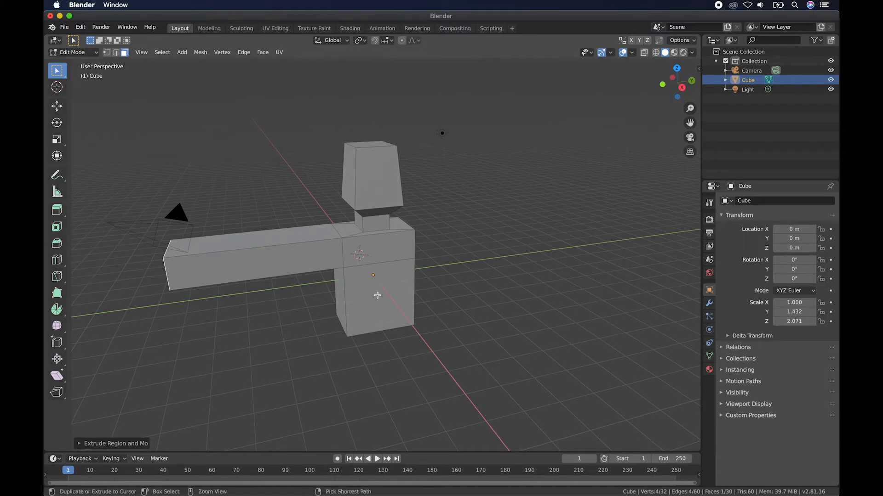
Step: Add a centred vertical loop cut through the head, neck and torso, dividing the body into two halves
key(ctrl+r)
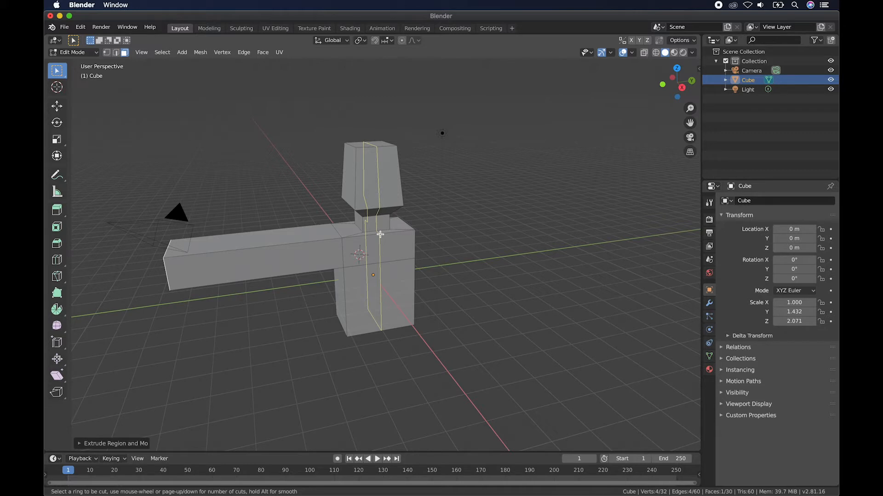
click(380, 235)
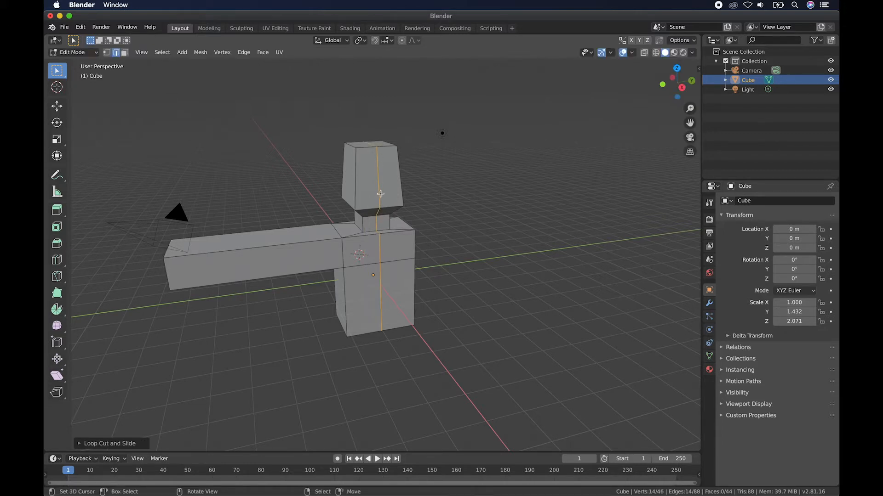
middle_drag(442, 193, 430, 219)
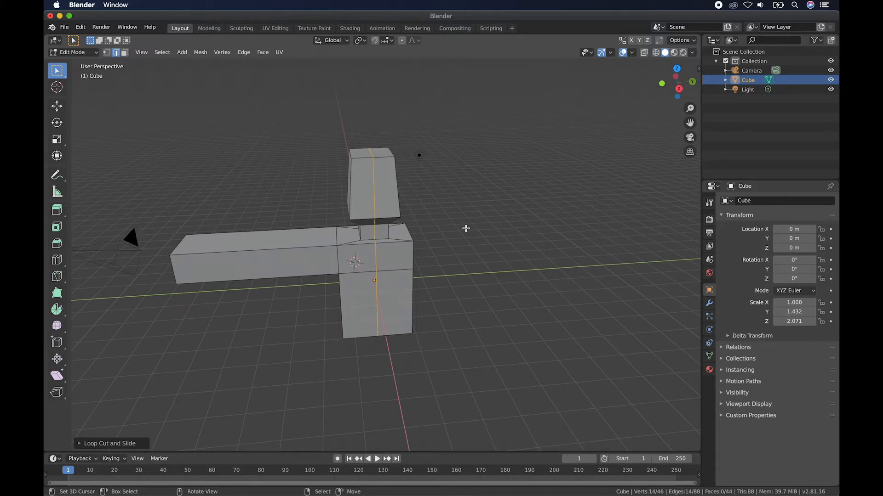
scroll(465, 228, right, 3)
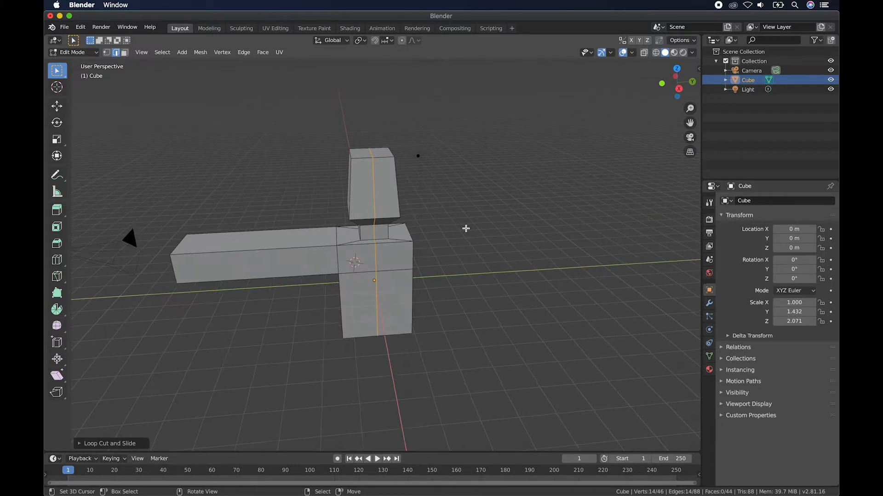
shift+scroll(466, 228, up, 2)
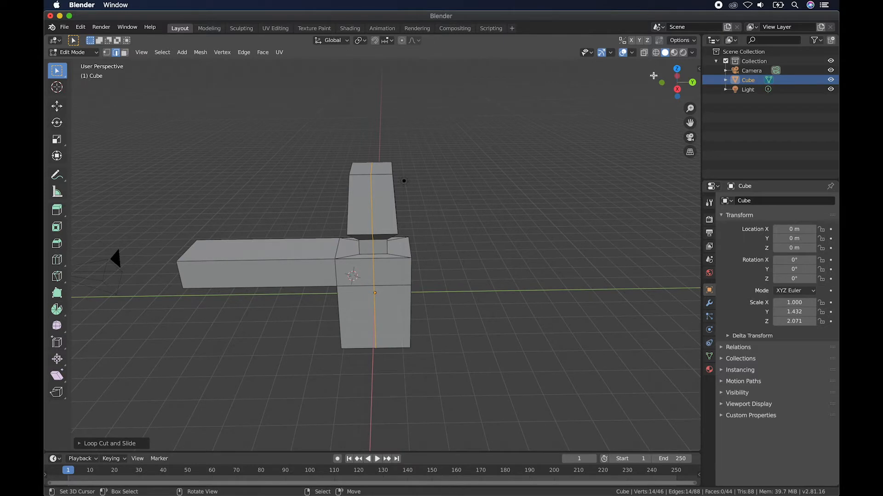
Step: Turn on X-ray, switch to face selection and align the view to the right side of the model
click(644, 53)
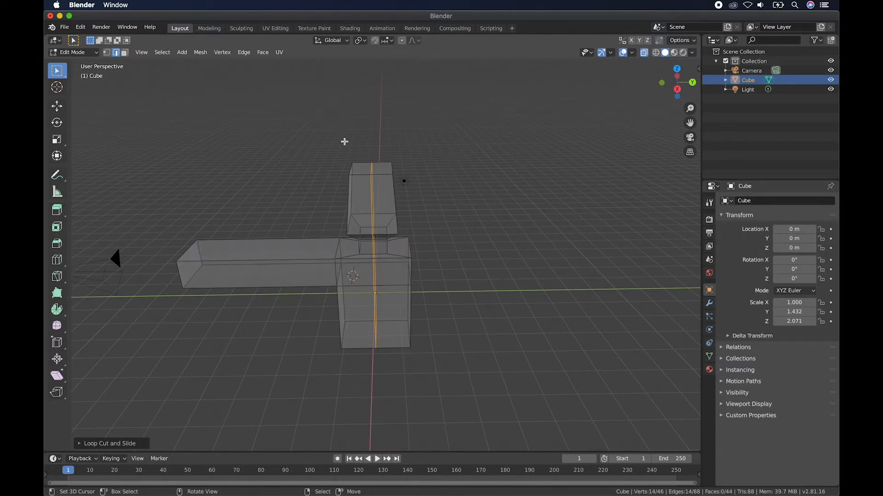
click(125, 54)
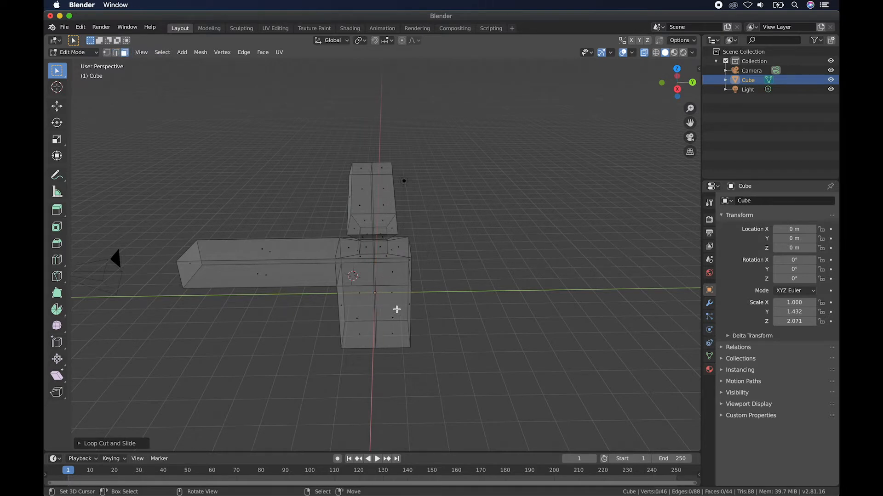
scroll(437, 244, down, 5)
scroll(437, 245, down, 3)
shift+scroll(437, 245, down, 2)
scroll(437, 244, down, 3)
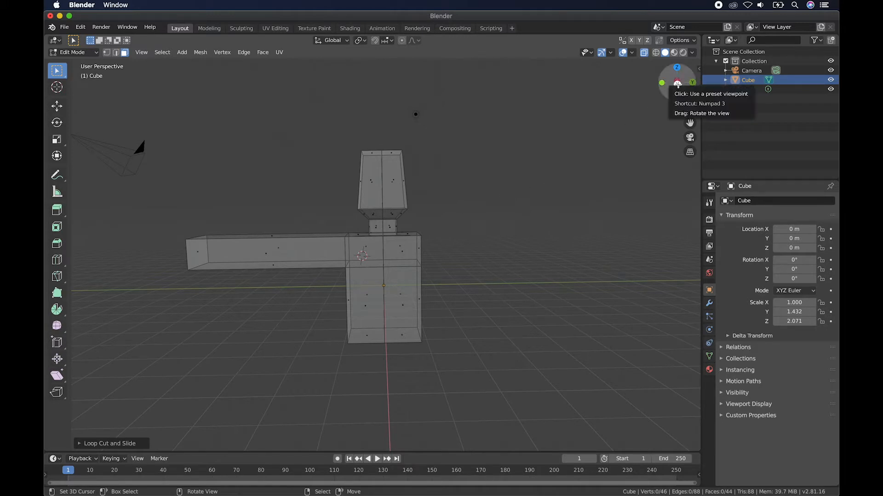
click(677, 84)
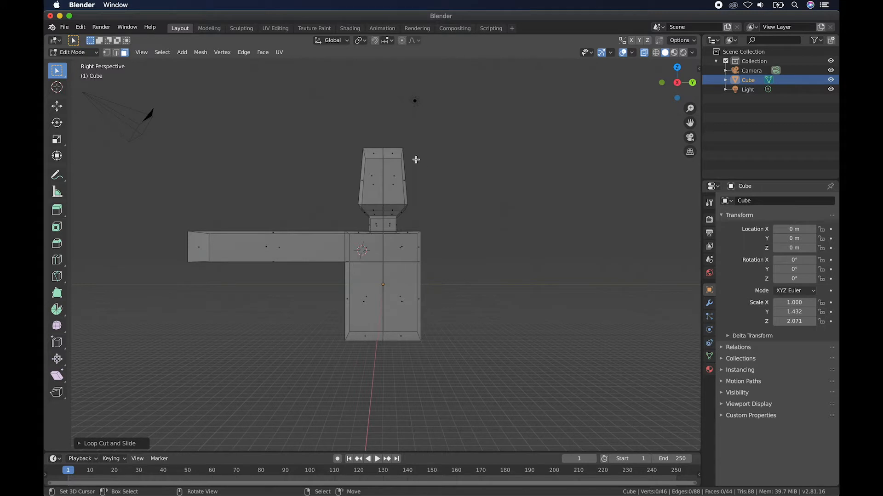
Step: Select all faces of the armless half, check the selection from all sides, and clear it
click(481, 123)
drag(481, 123, 386, 371)
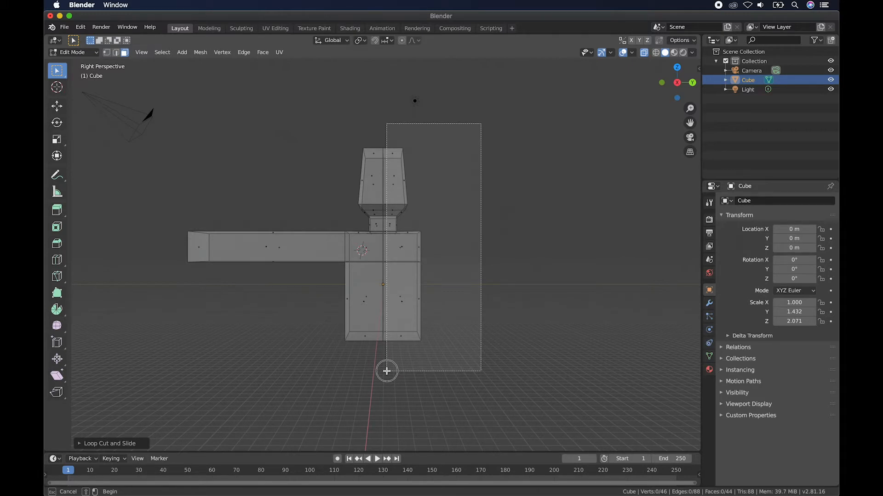
drag(386, 371, 387, 371)
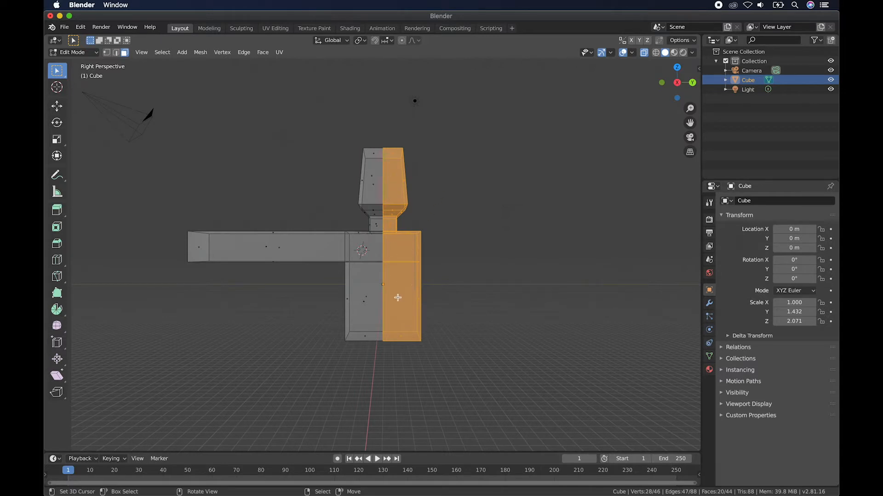
scroll(403, 254, up, 3)
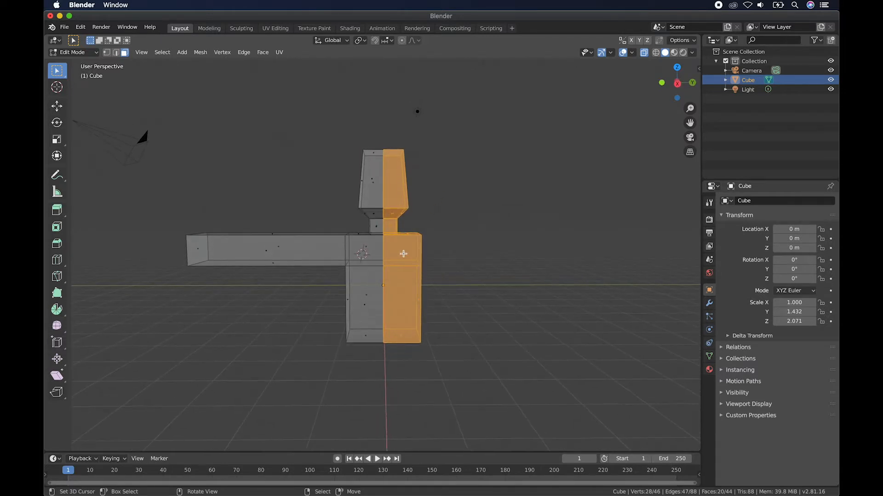
scroll(403, 253, right, 10)
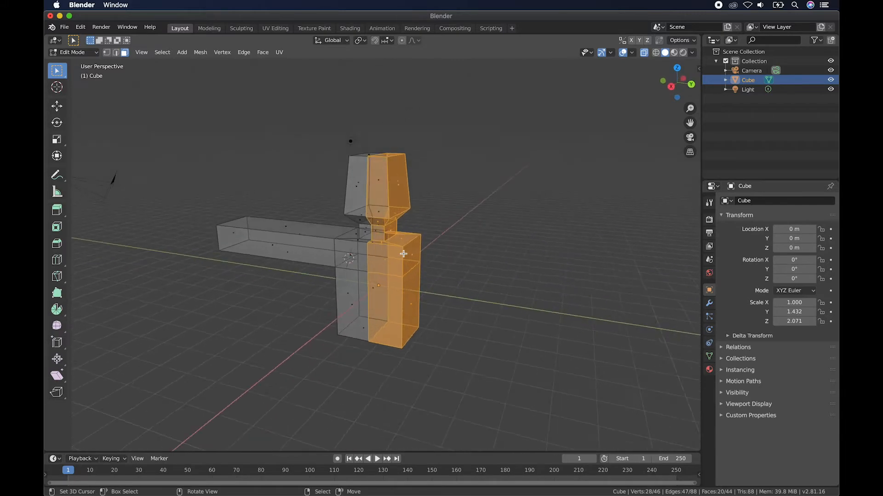
scroll(403, 254, right, 10)
scroll(403, 253, down, 10)
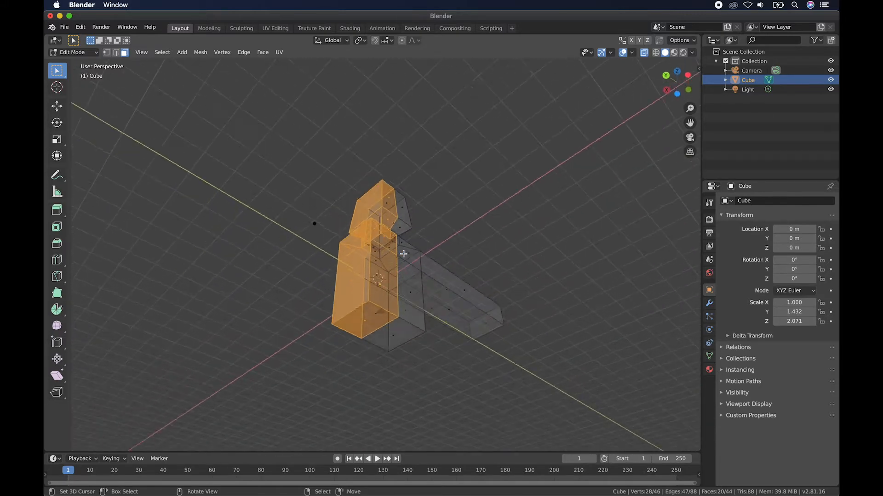
scroll(403, 253, up, 10)
scroll(404, 254, left, 10)
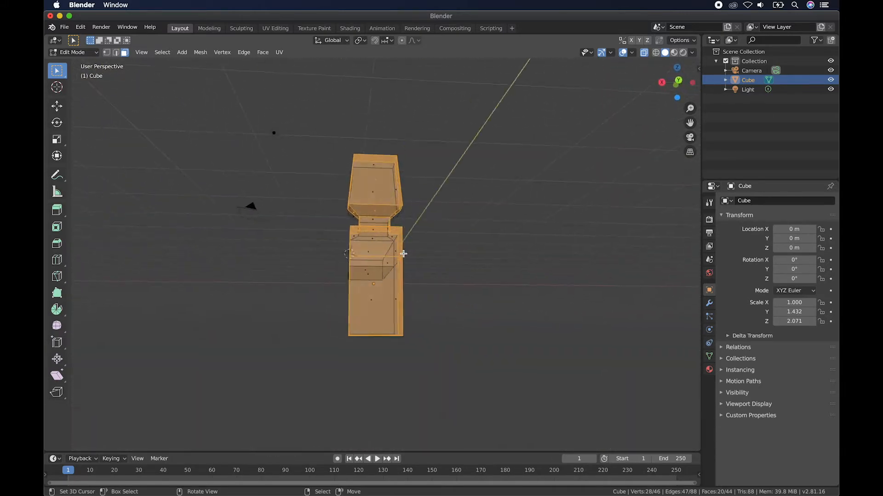
scroll(404, 254, left, 3)
key(a)
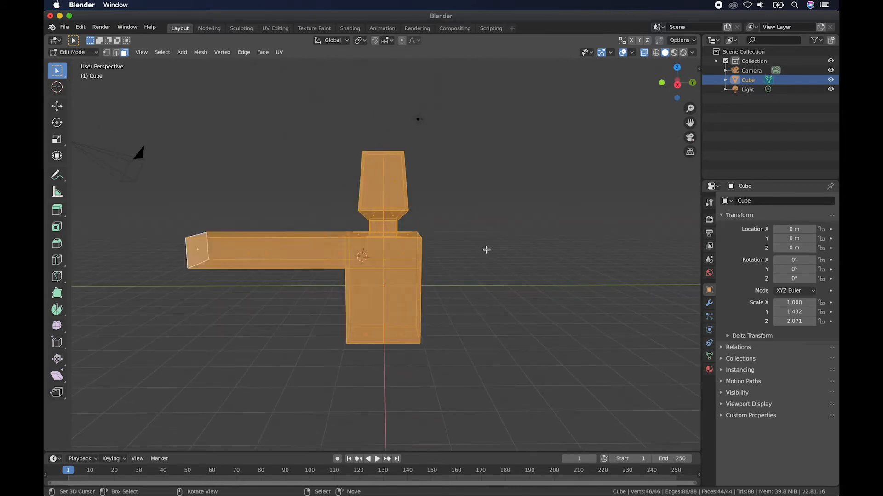
key(alt+a)
Step: Select all faces of the body's armless half through the mesh, delete them and turn off X-ray
drag(493, 125, 386, 380)
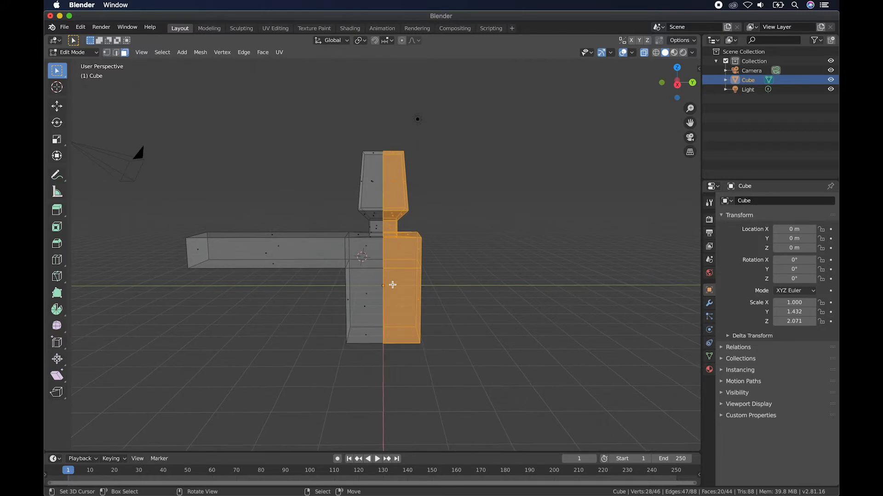
scroll(392, 285, left, 5)
scroll(392, 285, left, 5)
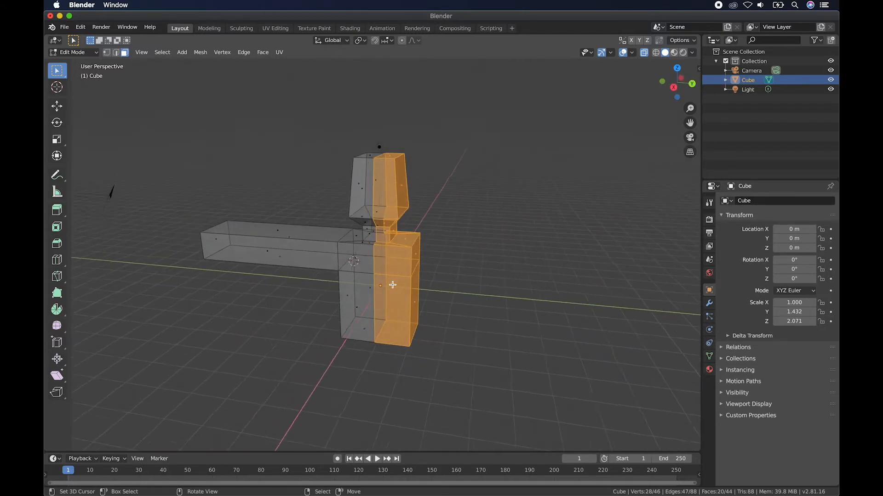
key(x)
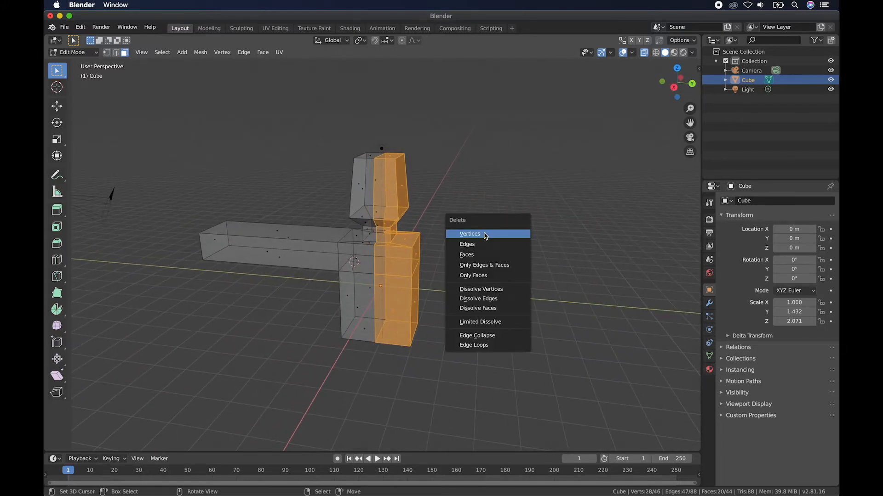
click(495, 255)
click(644, 53)
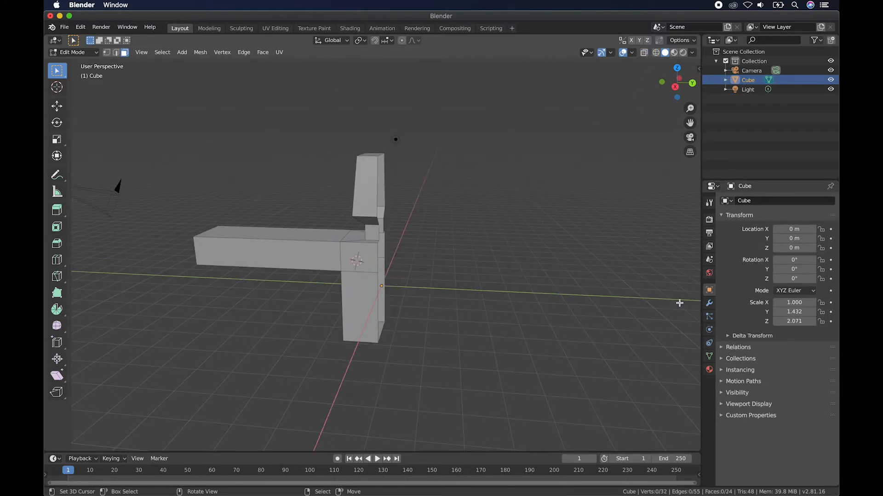
Step: Add a Mirror modifier to the remaining half of the body
click(709, 304)
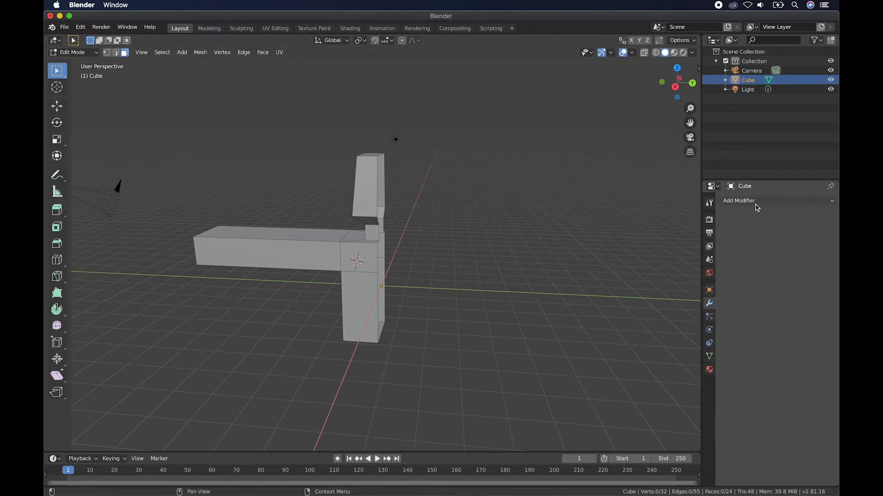
click(762, 204)
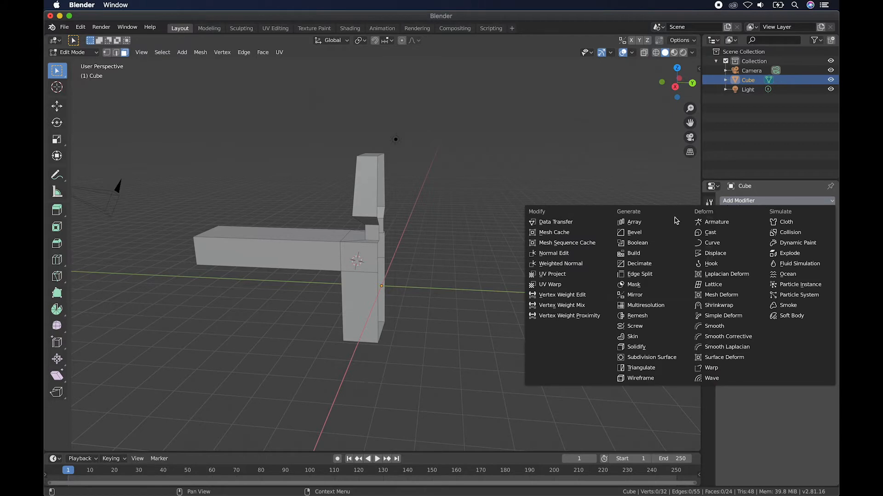
click(654, 295)
scroll(529, 274, left, 10)
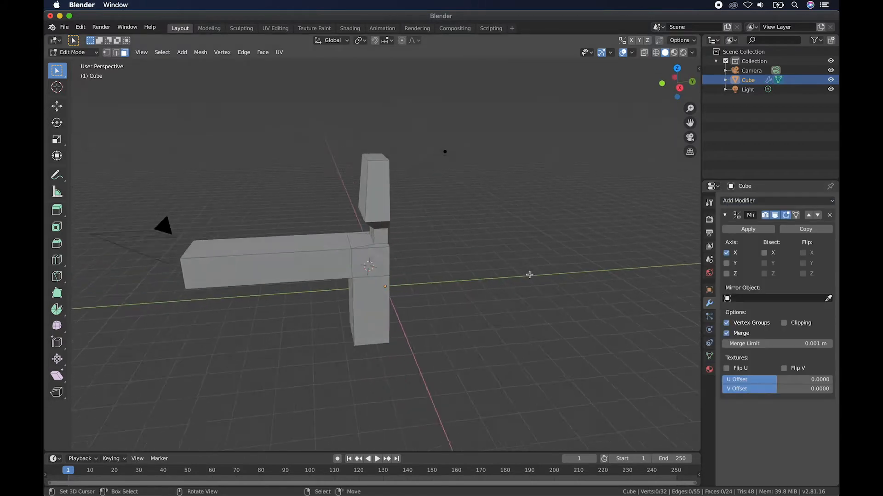
scroll(529, 274, left, 8)
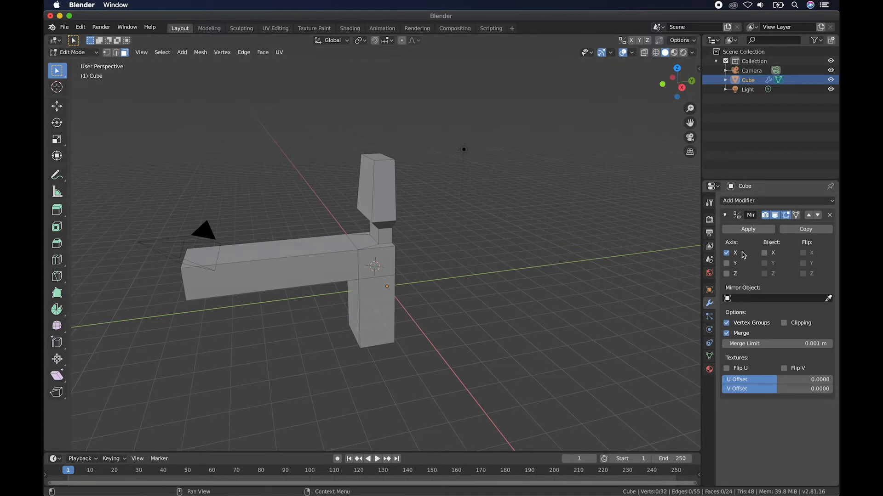
Step: Set the Mirror modifier to mirror the half body across Y instead of X
click(726, 263)
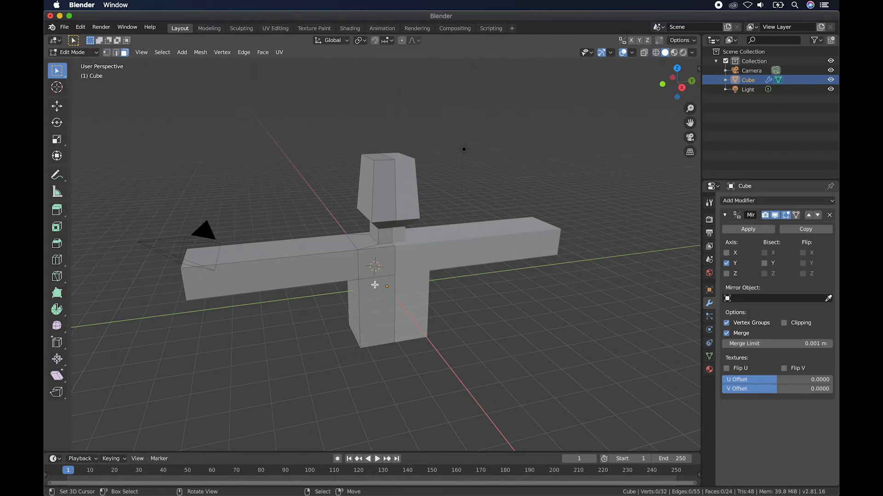
Step: Move the end face of the arm upward to test the mirroring, and undo the move
scroll(374, 285, right, 5)
click(209, 283)
scroll(230, 276, right, 5)
key(g)
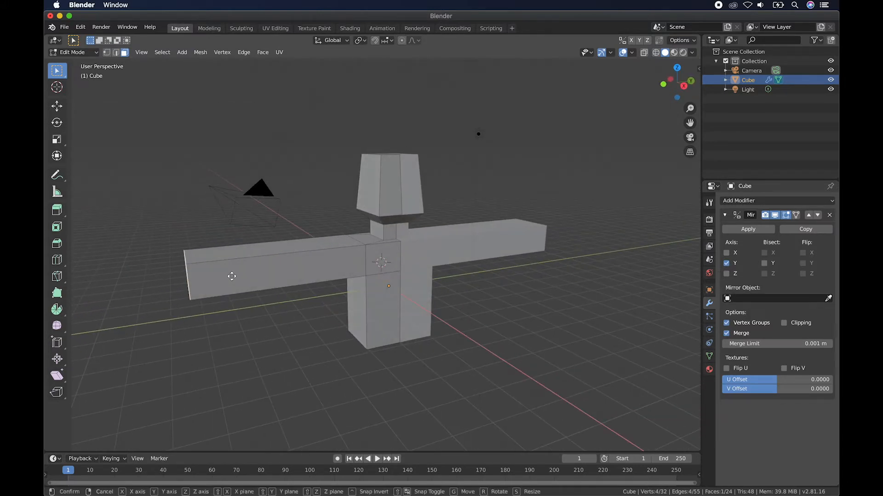
click(236, 263)
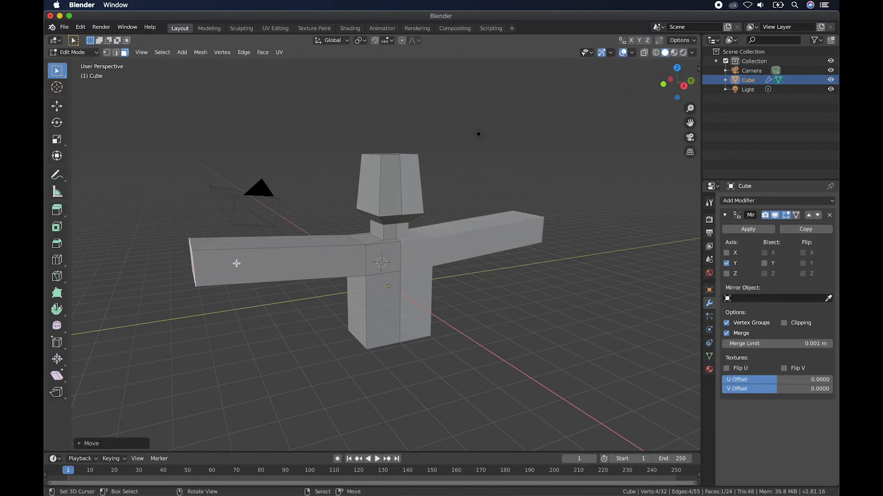
key(super+z)
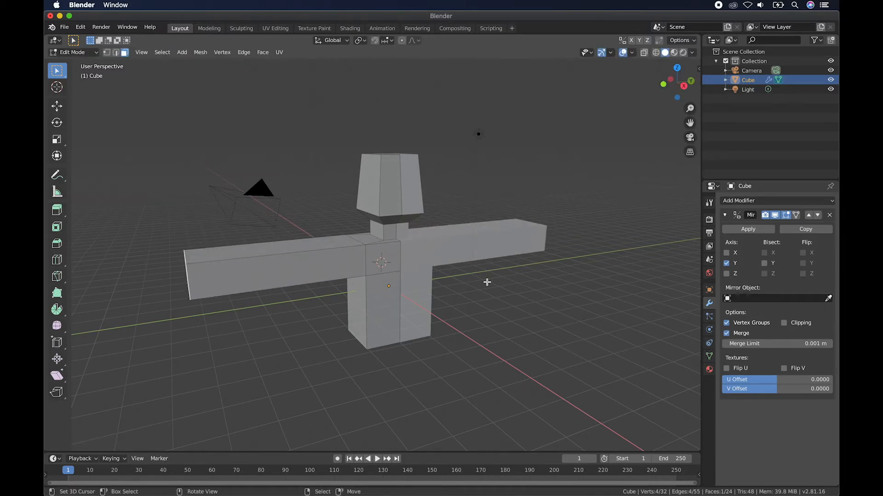
Step: Extrude the bottom face of the half torso straight down as a trial leg, and undo the extrusion
scroll(487, 282, down, 5)
scroll(487, 282, up, 10)
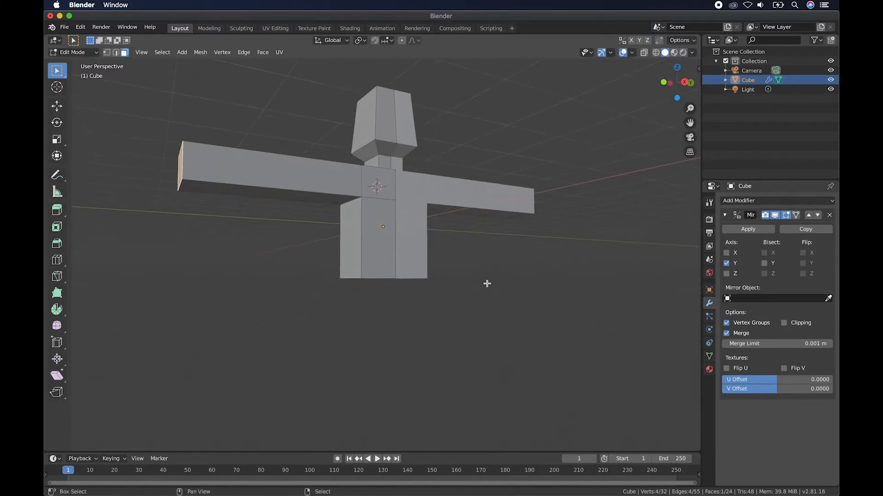
scroll(487, 284, up, 3)
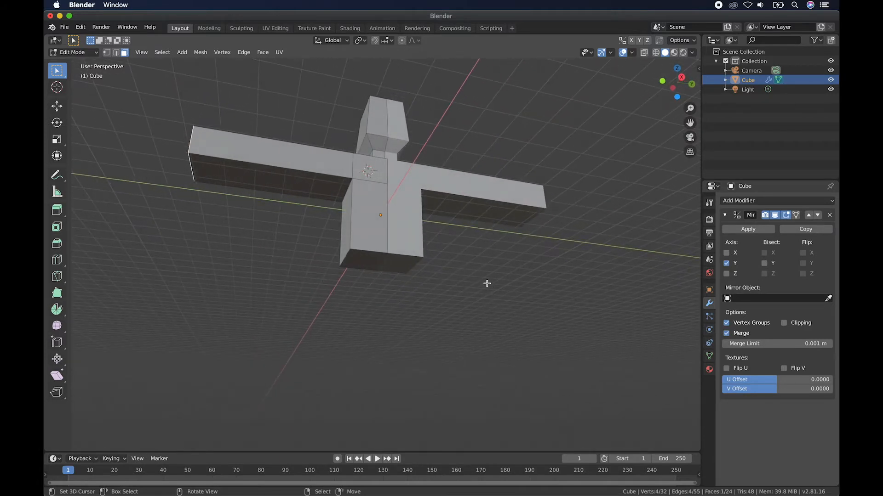
click(372, 262)
scroll(371, 262, right, 2)
scroll(372, 262, down, 3)
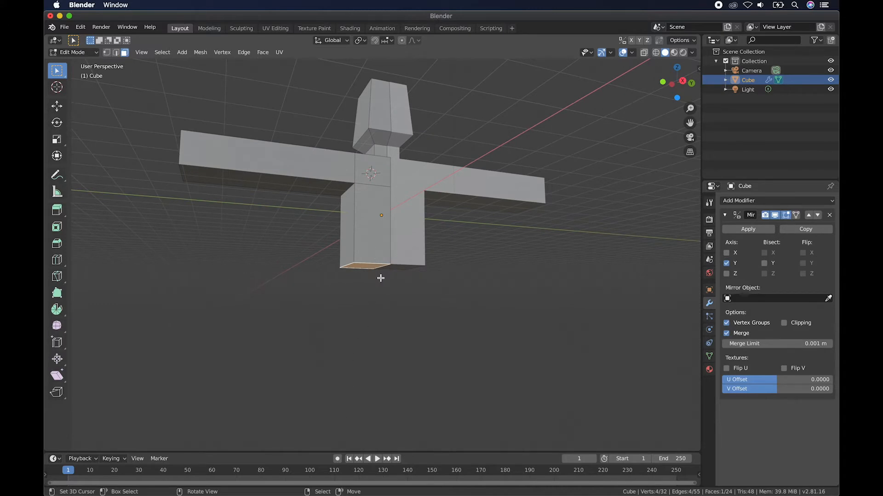
key(e)
click(467, 360)
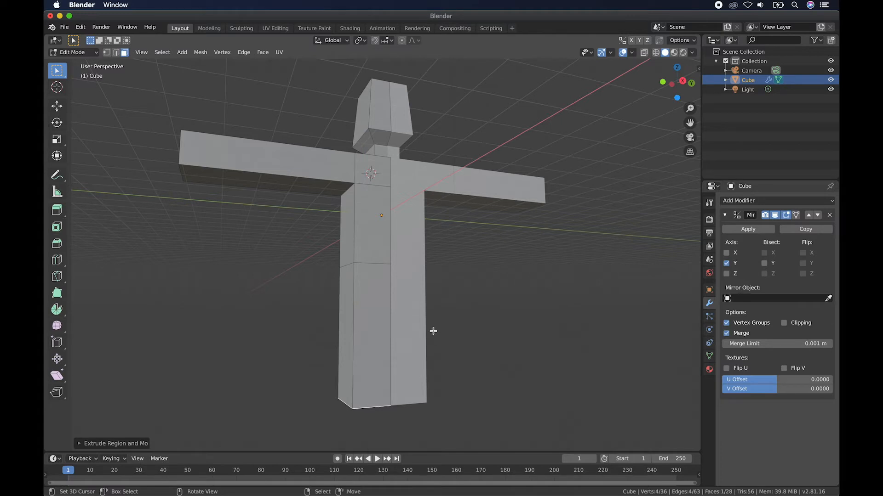
key(ctrl+z)
Step: In edge selection, lower the torso's bottom centre edge slightly along Z to slant the underside for the legs
scroll(433, 332, right, 1)
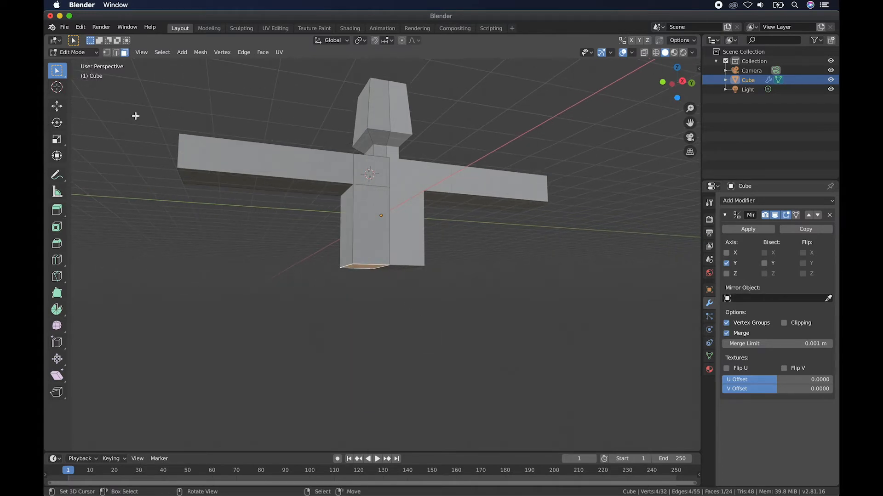
click(116, 53)
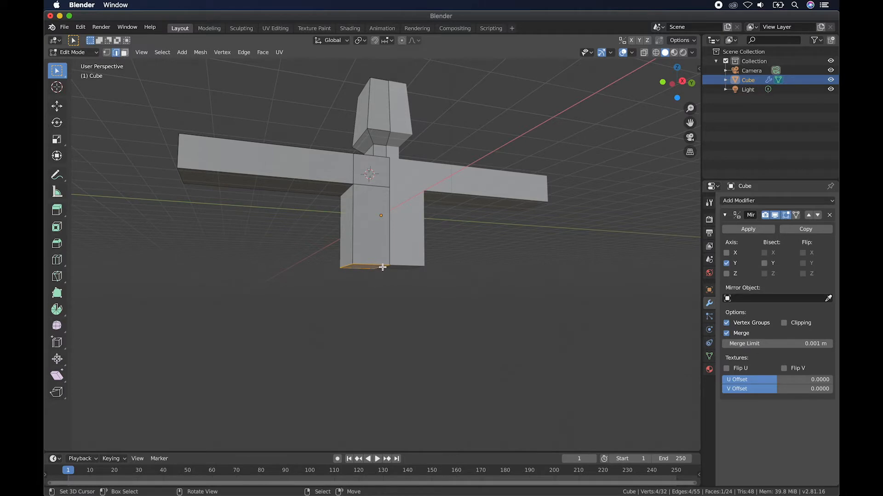
scroll(382, 267, right, 5)
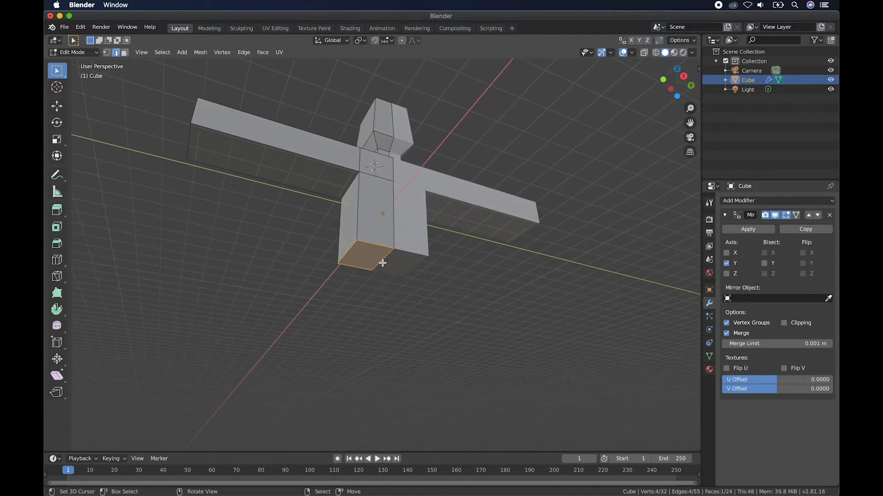
click(381, 260)
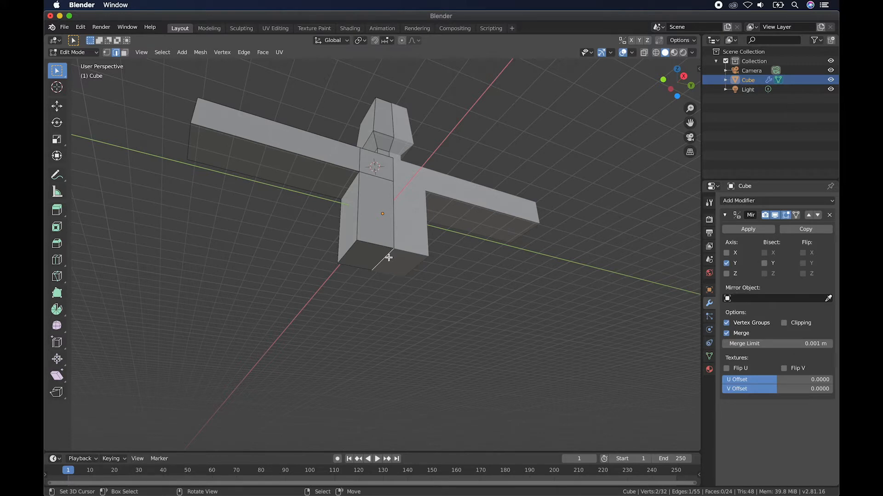
scroll(393, 261, up, 2)
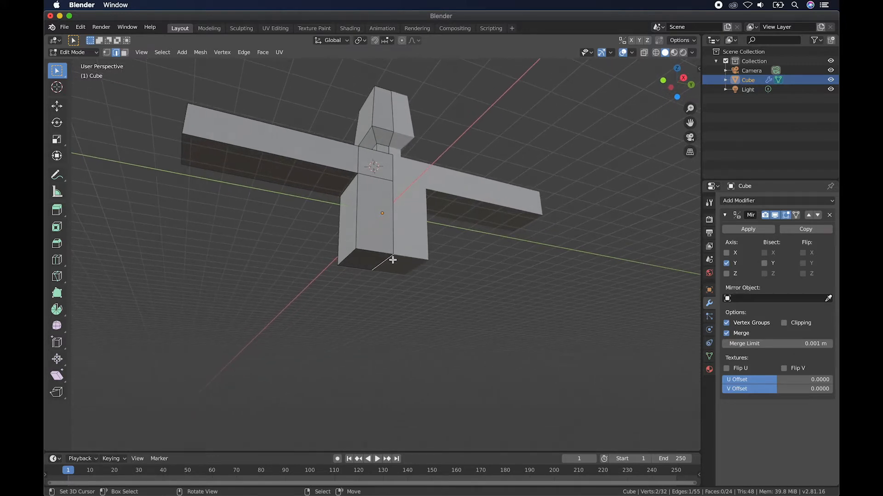
key(g)
key(z)
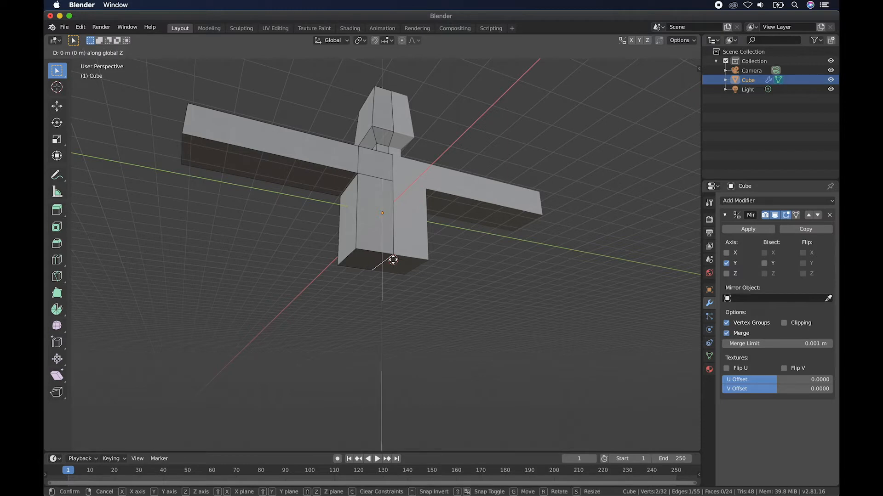
click(393, 261)
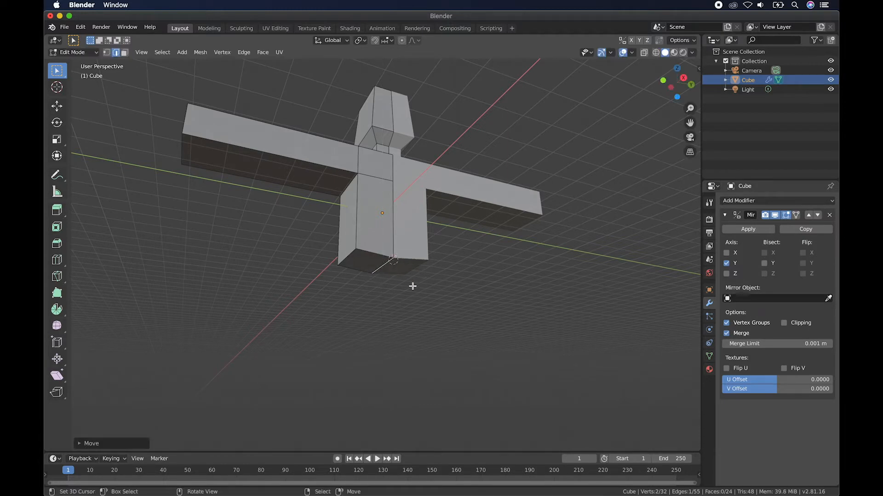
Step: In face selection, extrude the slanted bottom face of the torso about 7 m along its normal to form a leg
click(125, 53)
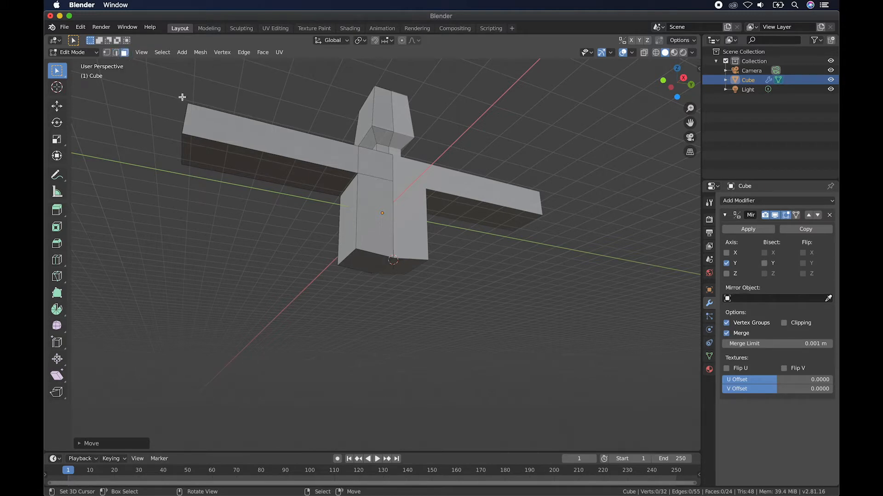
right_click(362, 263)
scroll(361, 264, up, 5)
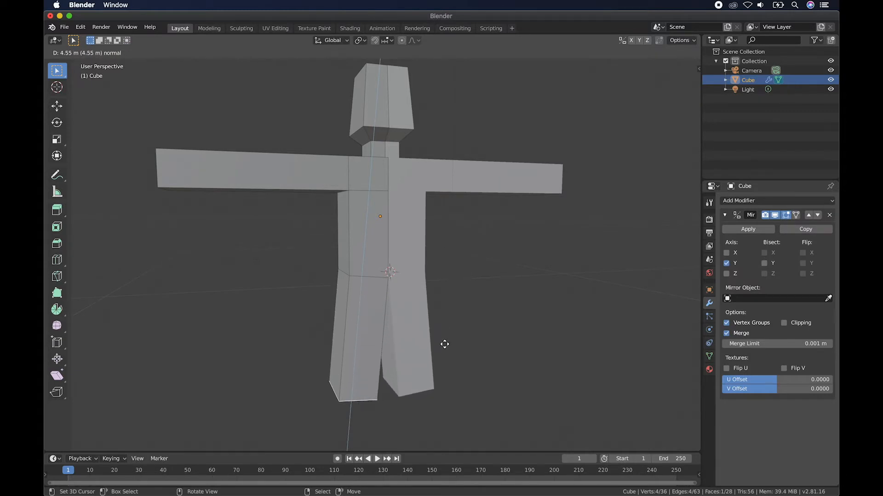
click(443, 404)
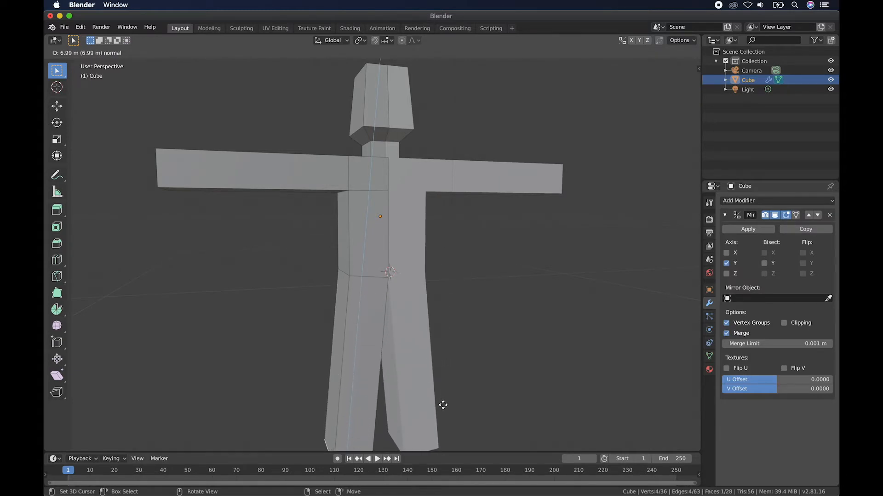
scroll(443, 403, down, 10)
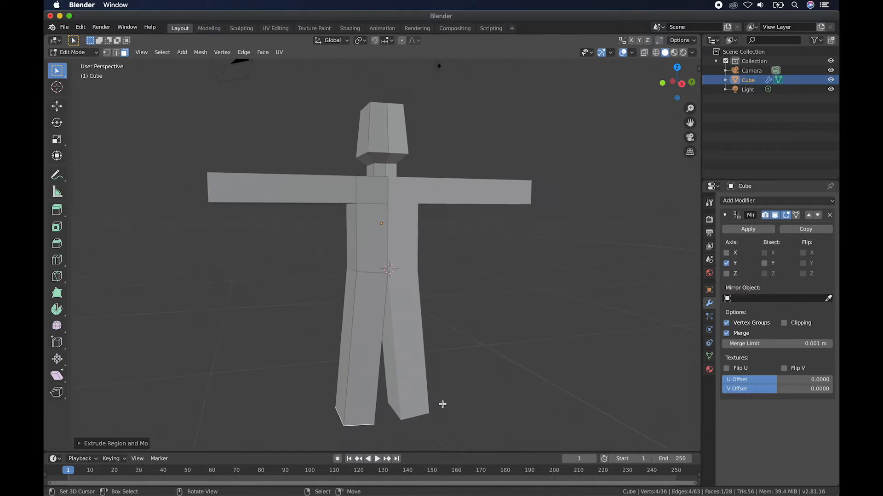
scroll(443, 404, left, 15)
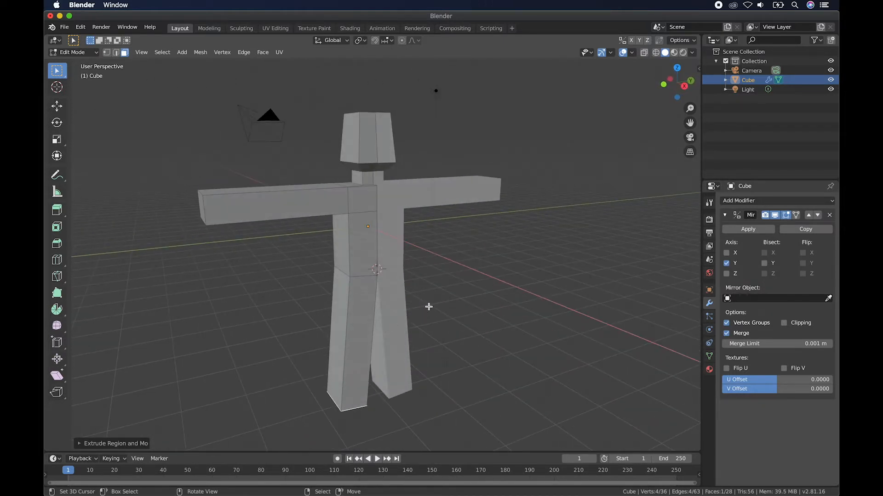
Step: Add a centred loop cut across the arm and scale the new edge loop down
scroll(386, 314, down, 2)
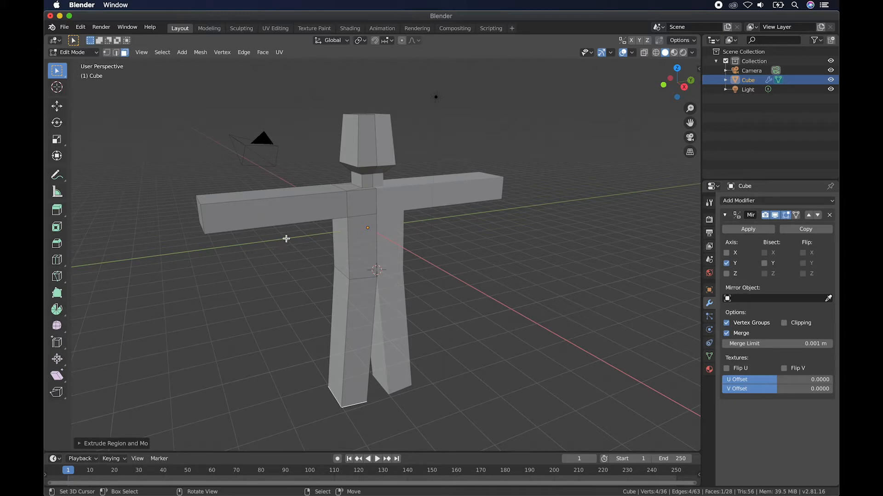
key(ctrl+r)
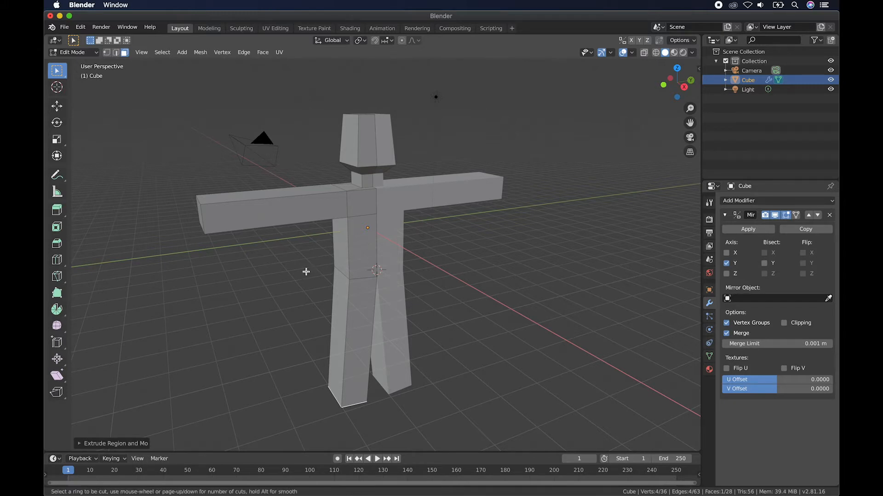
click(284, 202)
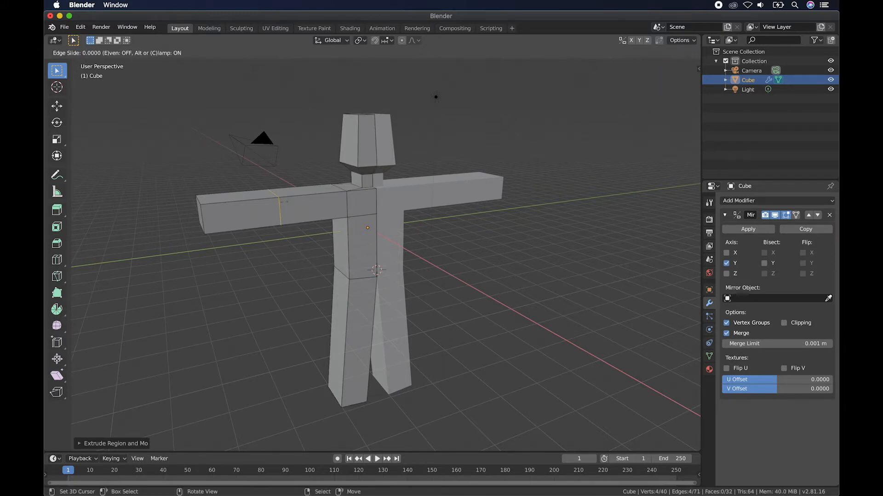
right_click(284, 202)
key(s)
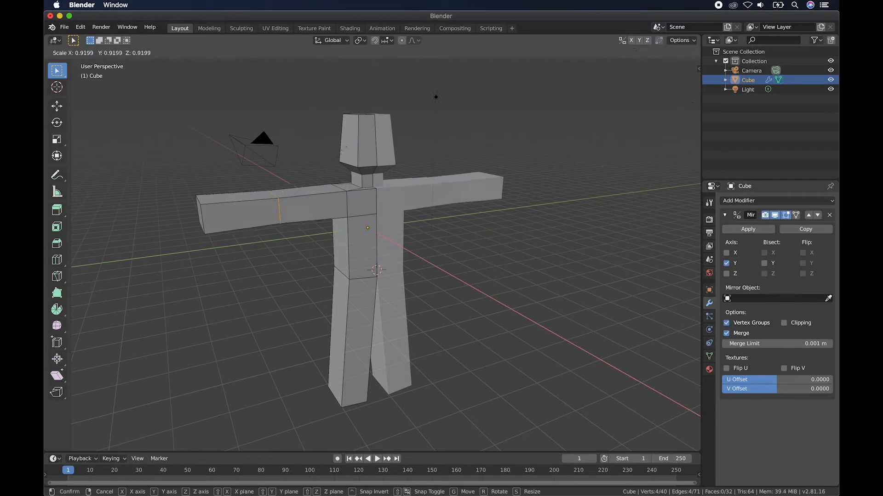
click(326, 170)
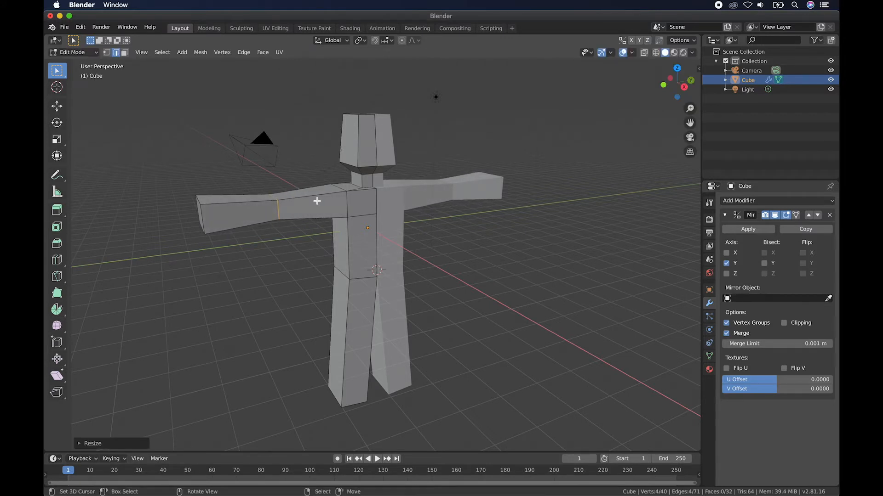
Step: Shift the arm's middle edge loop along Y toward the shoulder and try repositioning it along Z
key(g)
key(y)
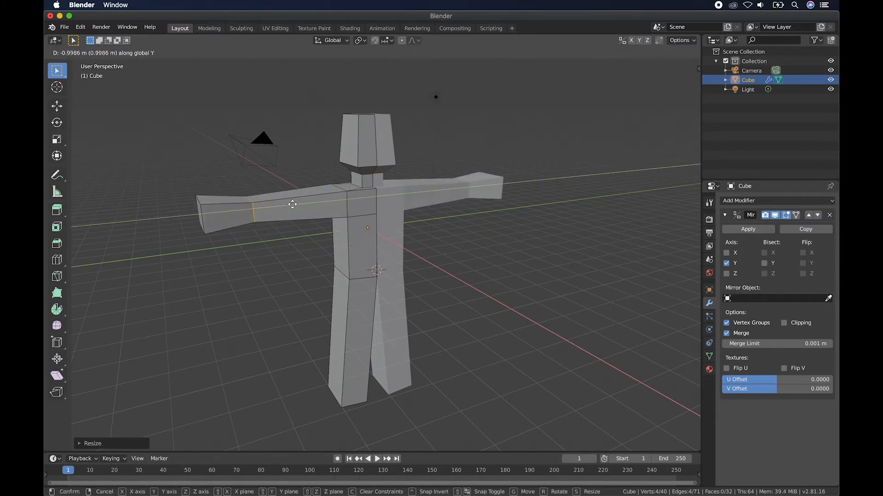
click(326, 202)
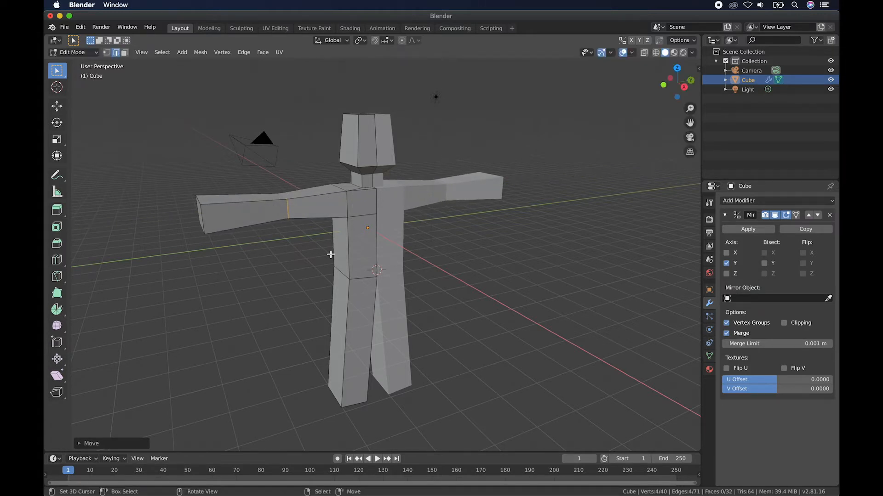
key(g)
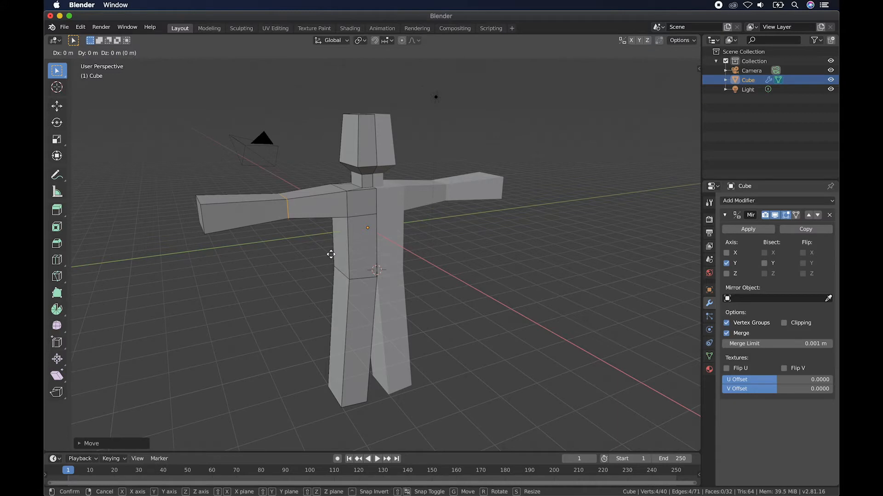
key(z)
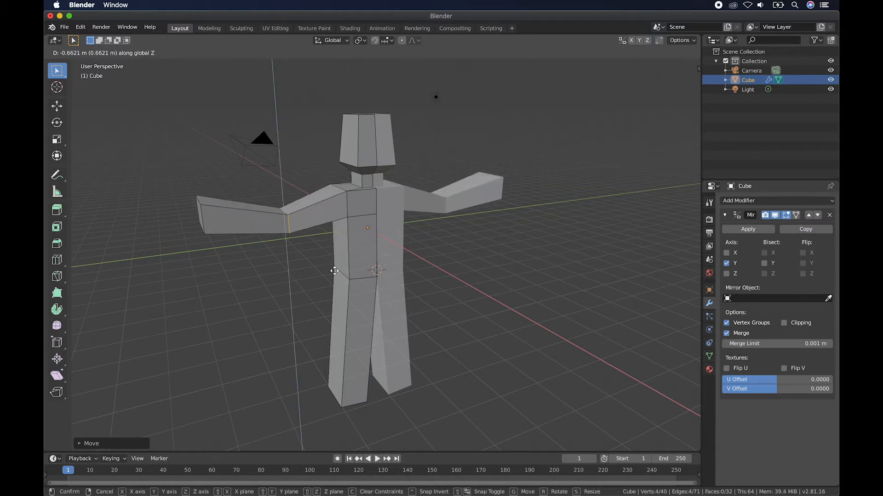
click(335, 255)
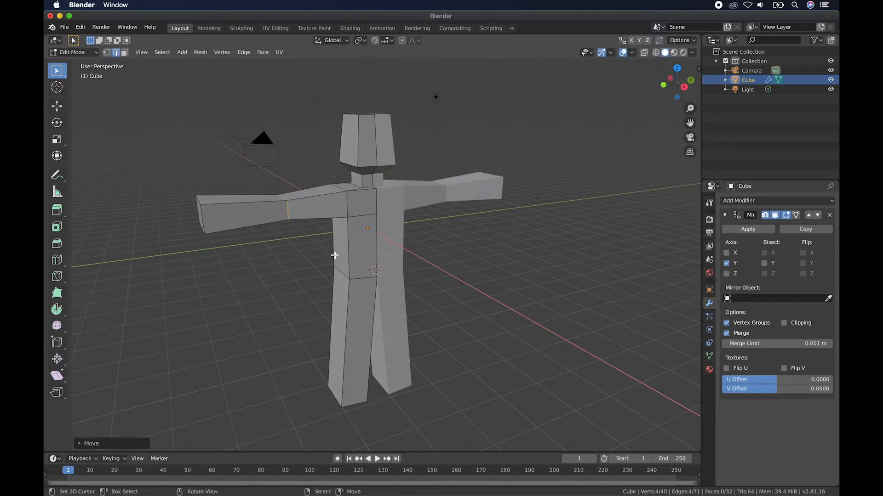
Step: Undo the arm's loop cut together with its scaling and moves
key(super+z)
key(super+z)
key(super+z)
Step: Add a centred loop cut across the leg, and shape the knee by scaling that loop down and moving it slightly
scroll(353, 332, left, 2)
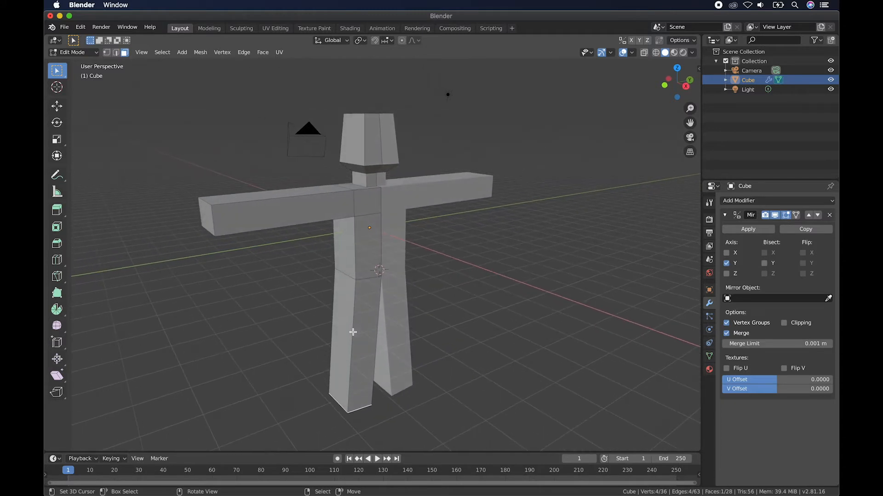
key(ctrl+r)
click(365, 348)
right_click(364, 348)
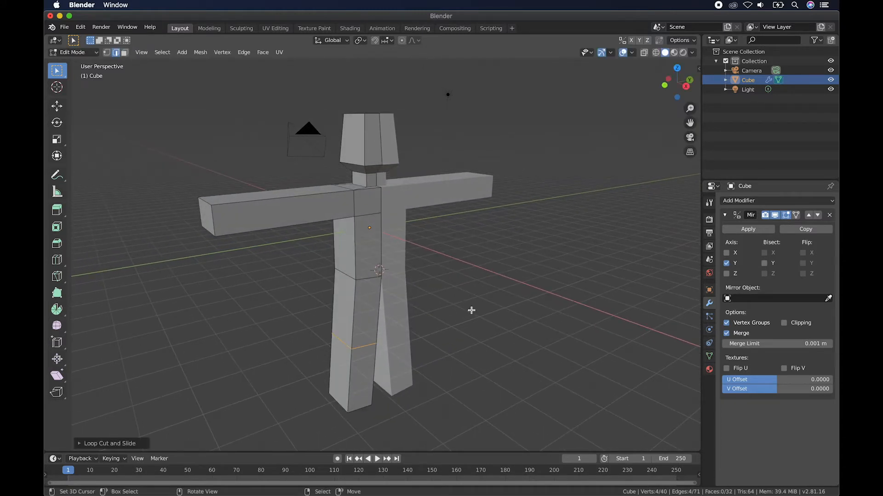
key(s)
click(446, 320)
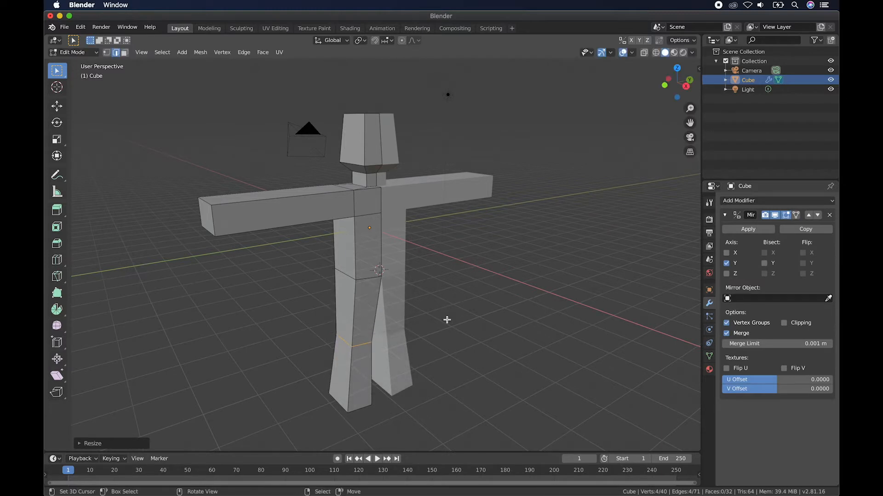
key(g)
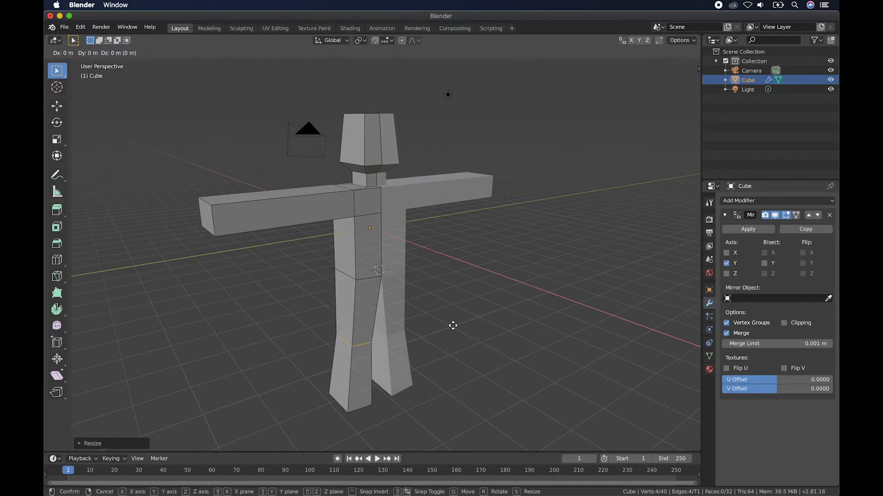
click(456, 327)
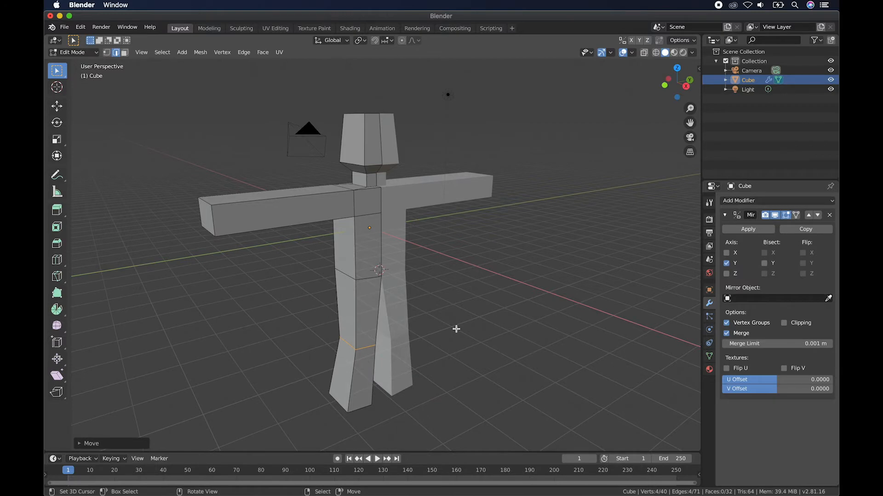
Step: Undo the leg's loop cut together with its scaling and move
middle_drag(455, 327, 456, 329)
scroll(456, 329, left, 5)
scroll(456, 329, right, 10)
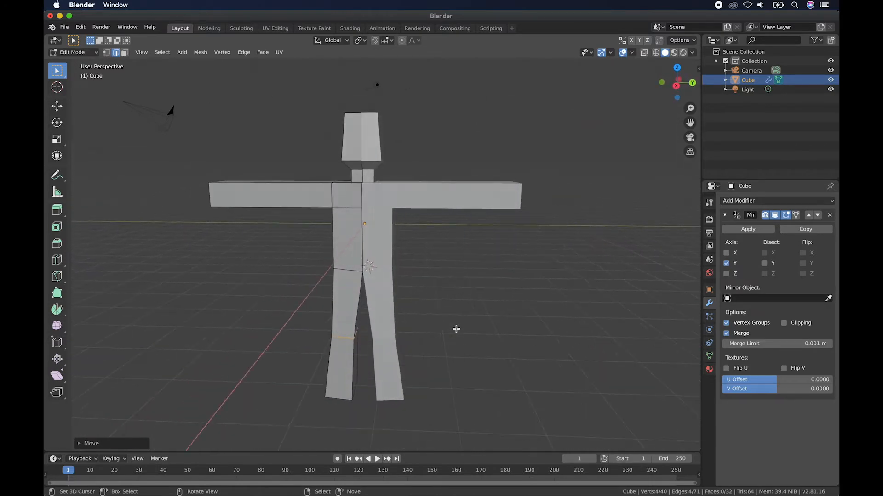
scroll(456, 329, left, 8)
scroll(456, 329, right, 10)
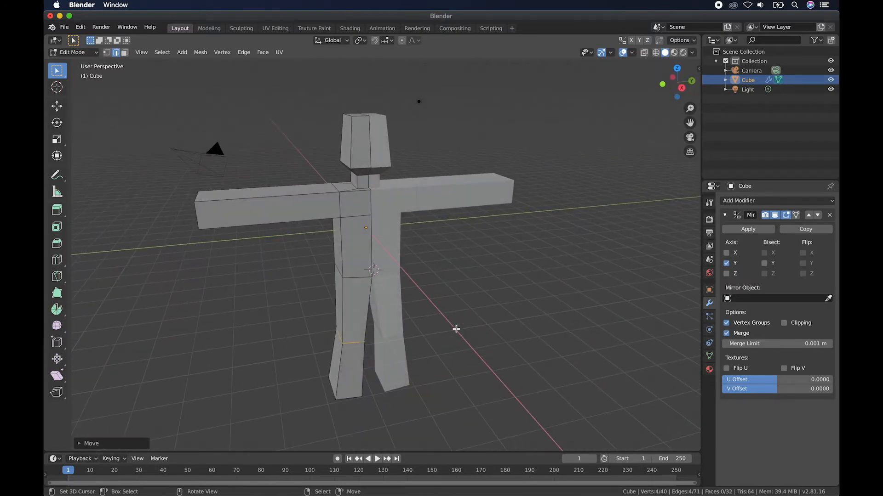
key(ctrl+z)
key(ctrl+z)
key(ctrl+z)
scroll(455, 346, left, 10)
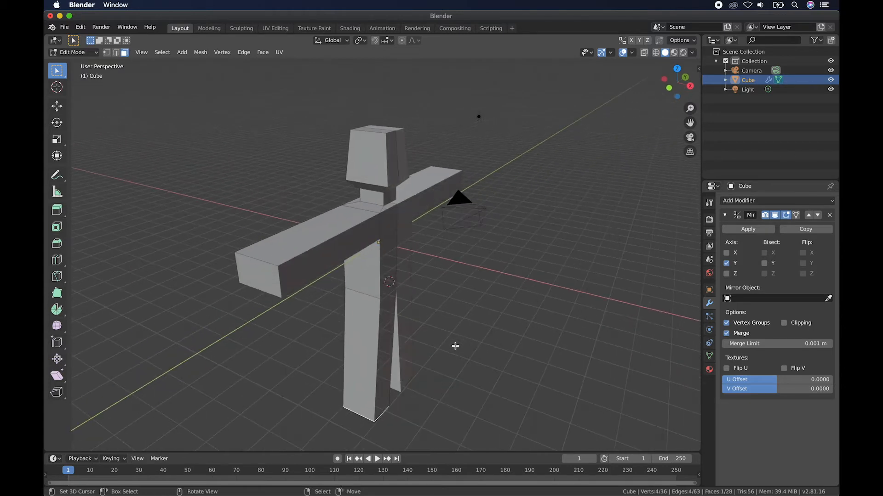
Step: Extrude the arm's end face in place and scale the new face down evenly inside the arm's outline
click(267, 279)
scroll(266, 278, right, 3)
scroll(301, 259, left, 5)
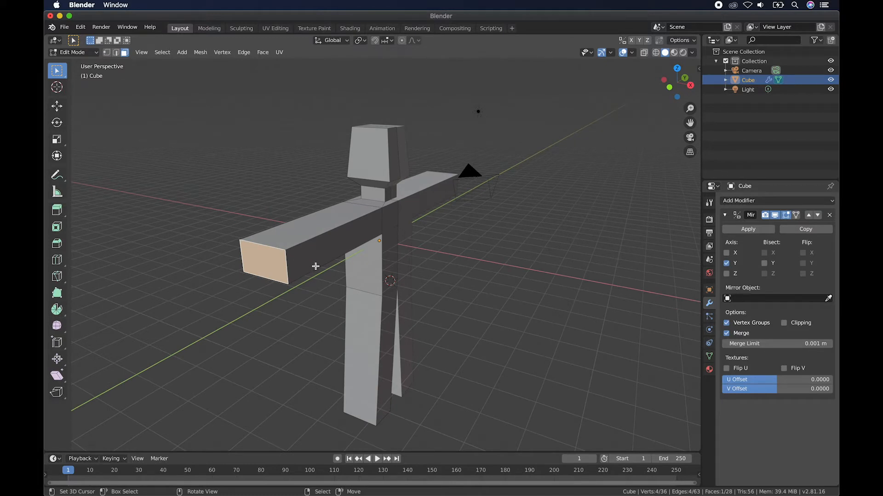
key(e)
key(s)
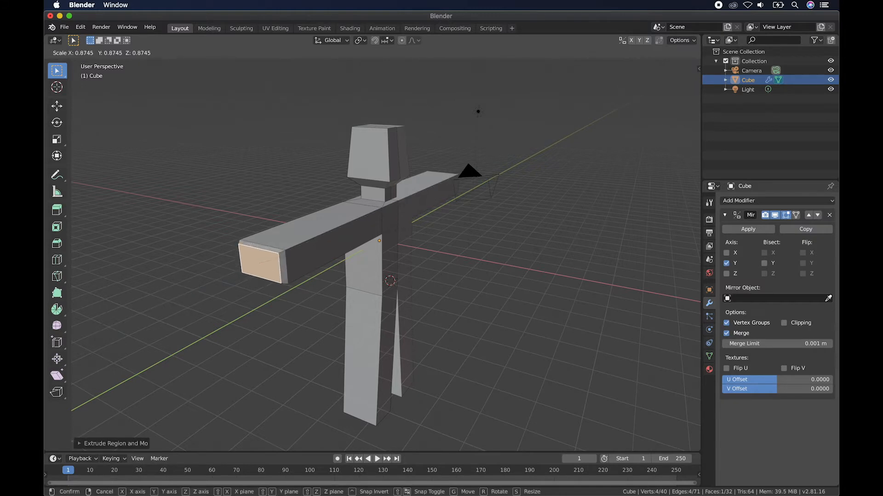
click(337, 243)
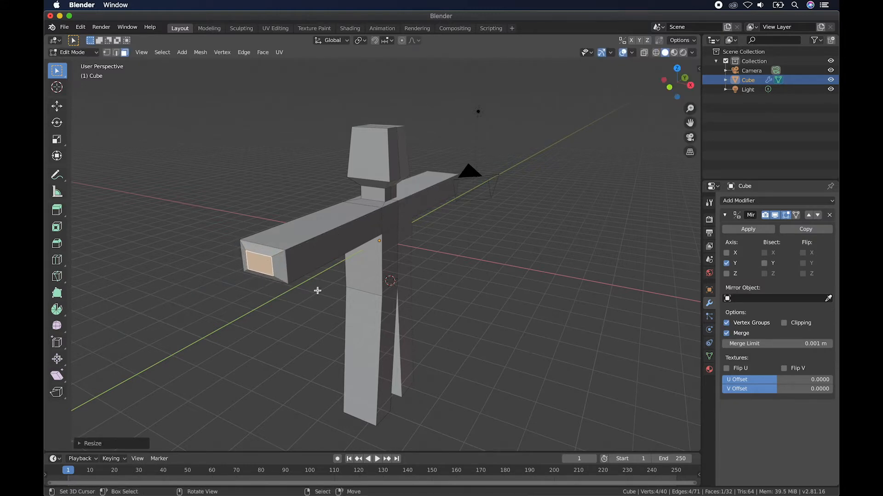
Step: Extrude the reduced arm-end face outward in two successive short segments to form the wrist and palm
key(e)
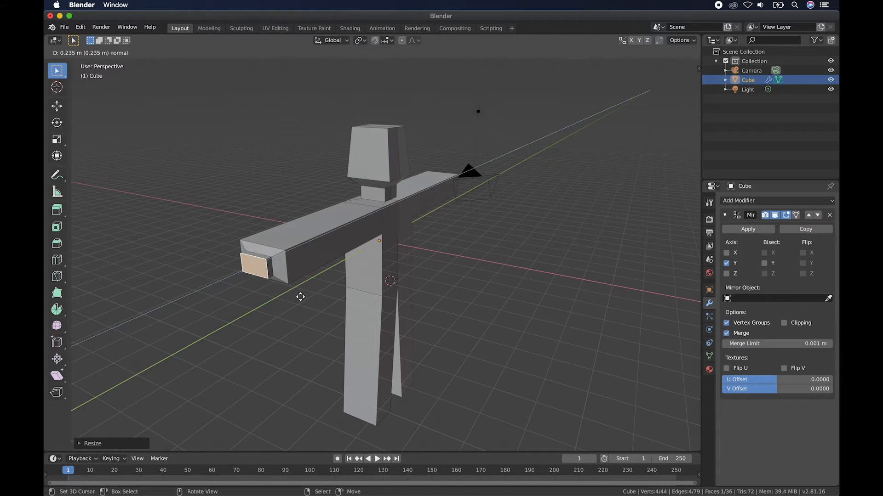
click(297, 300)
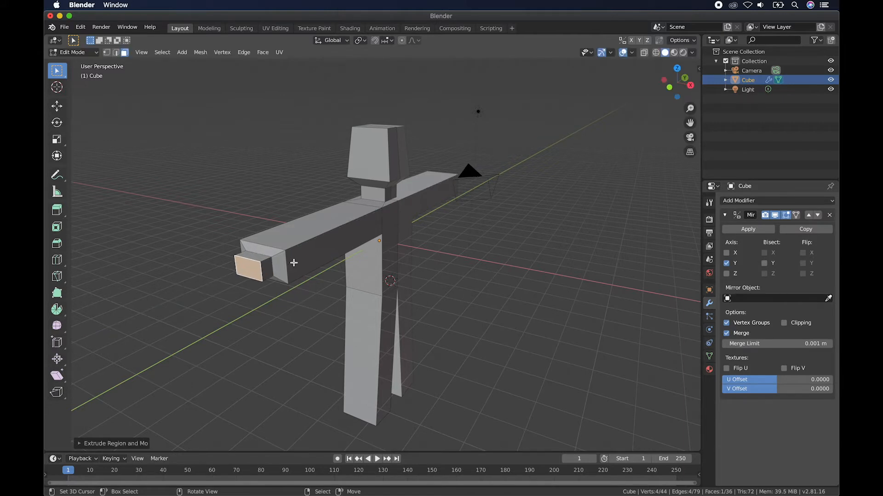
key(e)
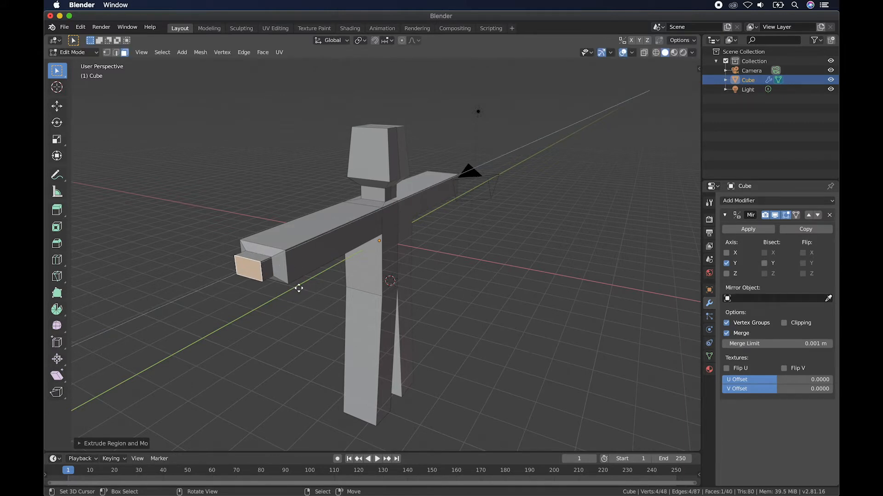
click(288, 295)
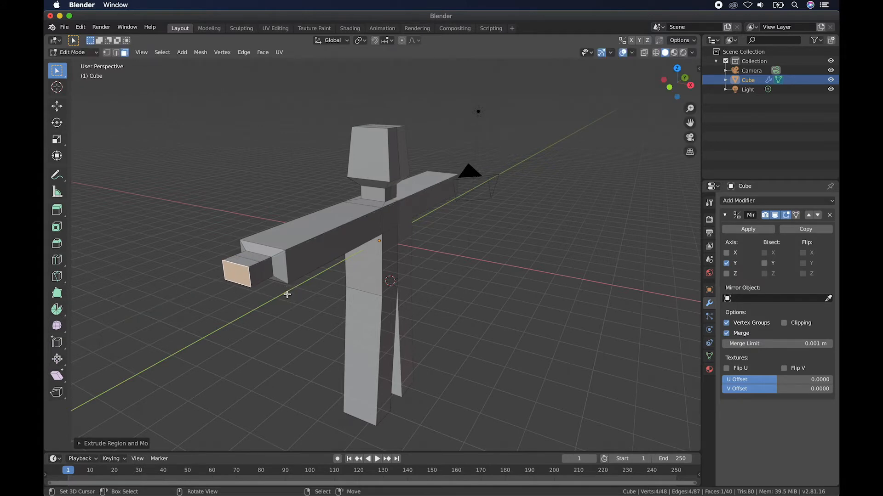
Step: Extrude the front side face of the outer hand segment by about 0.5 m to form a thumb
click(256, 273)
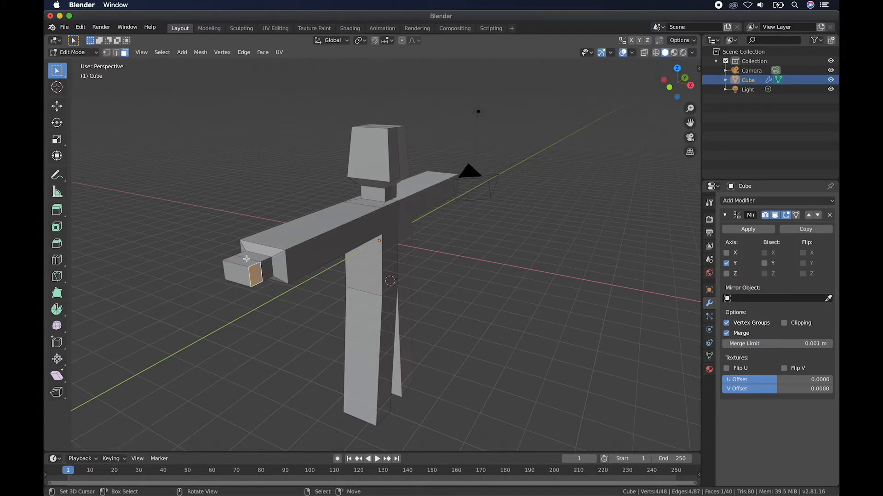
key(e)
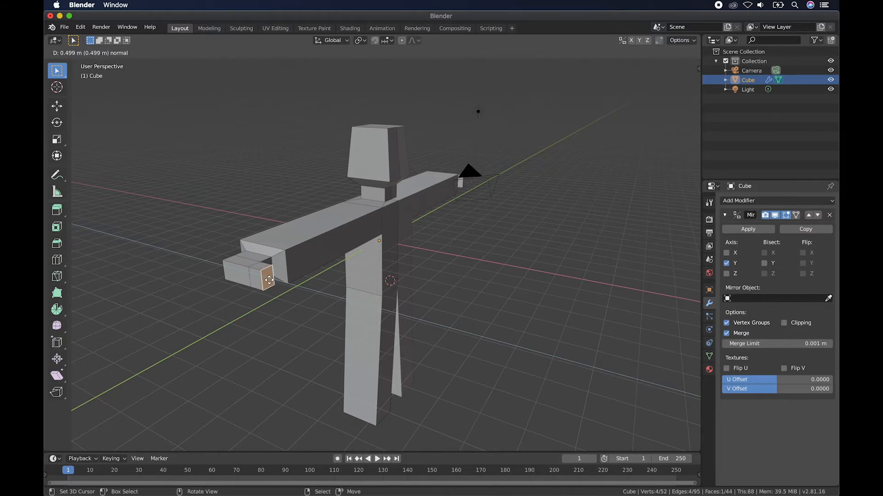
click(269, 280)
Step: Extrude the hand's end face outward into fingers and scale the tip along Z to about 0.43
click(233, 274)
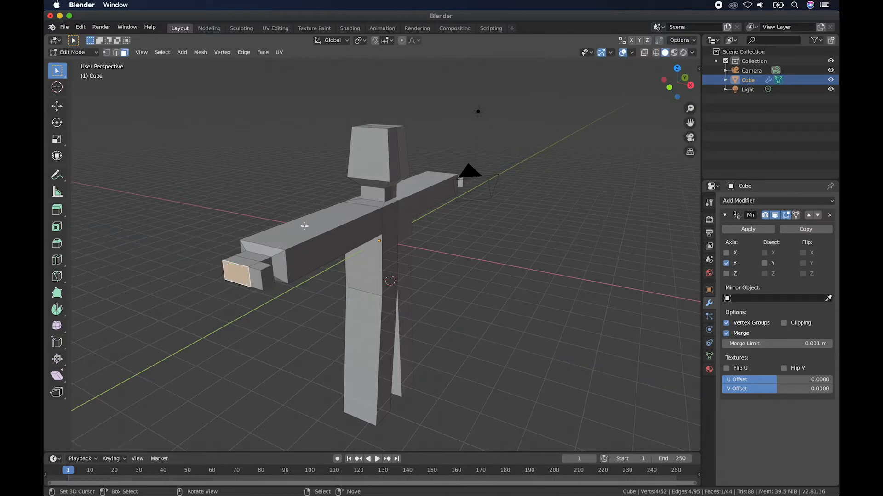
key(e)
click(313, 237)
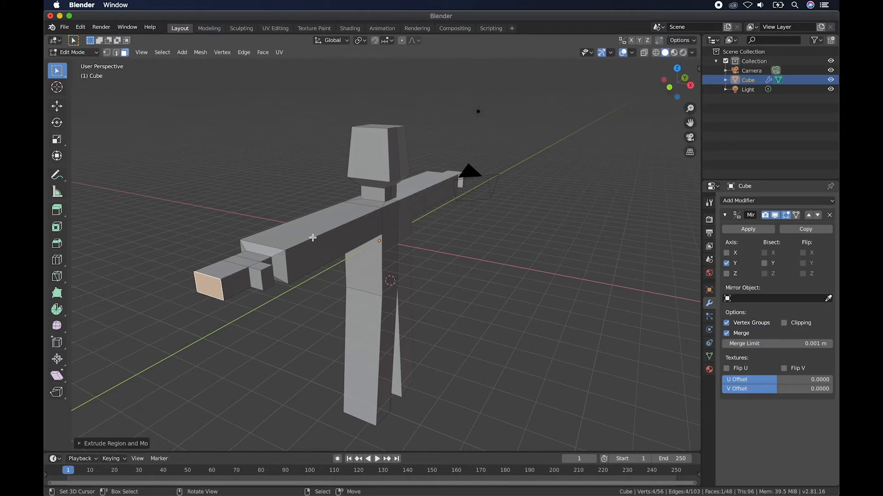
key(s)
key(z)
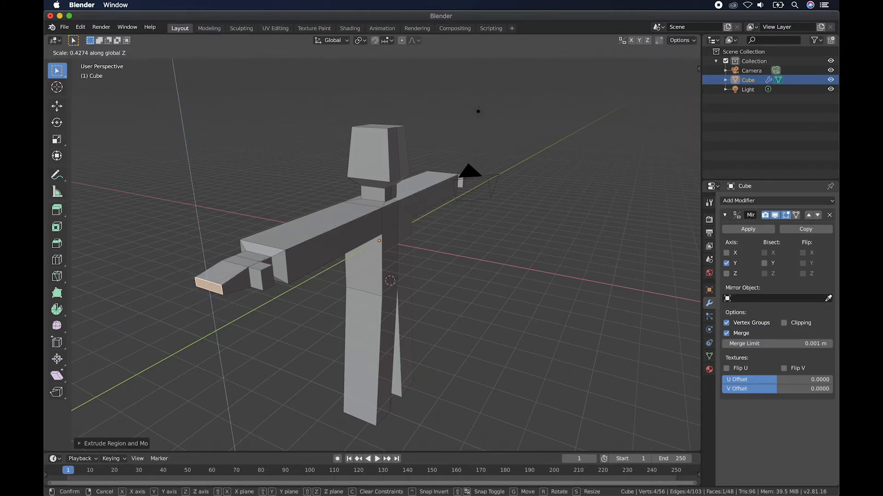
click(259, 261)
Step: Extrude the leg's bottom face downward by about 0.26 m and scale the new face inward for the ankle
scroll(229, 284, right, 5)
scroll(229, 285, left, 5)
scroll(229, 284, left, 10)
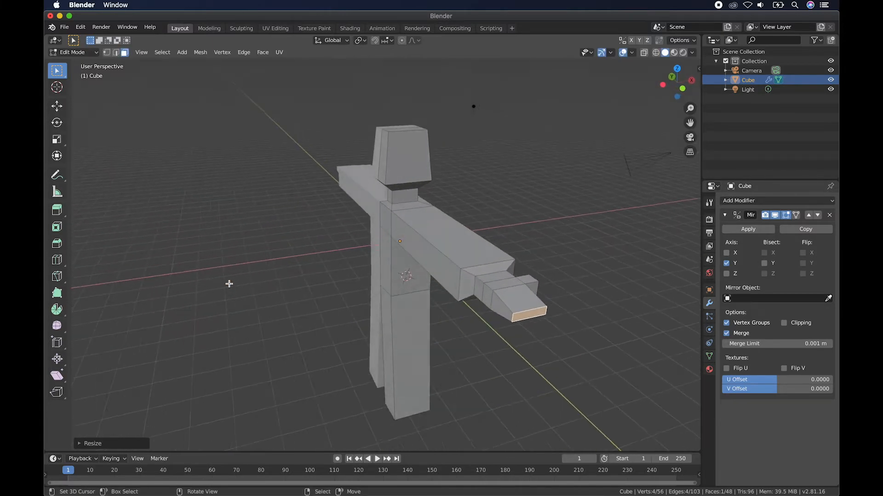
scroll(229, 284, left, 10)
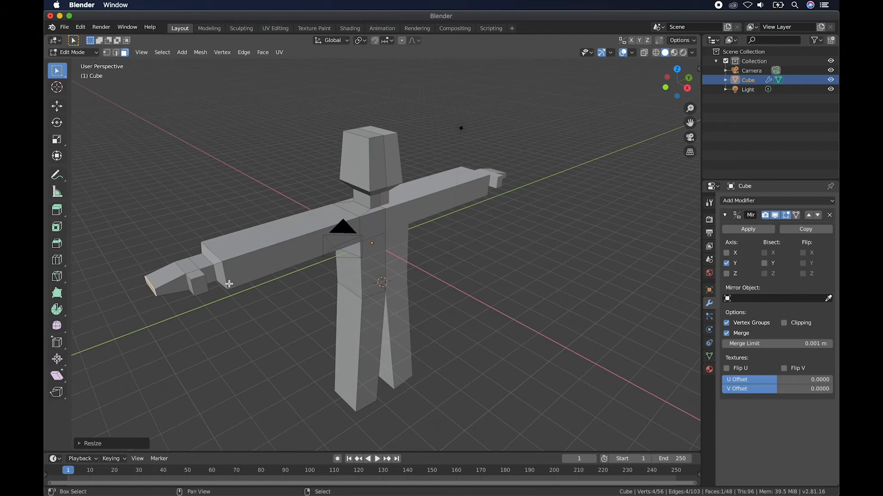
scroll(229, 284, left, 5)
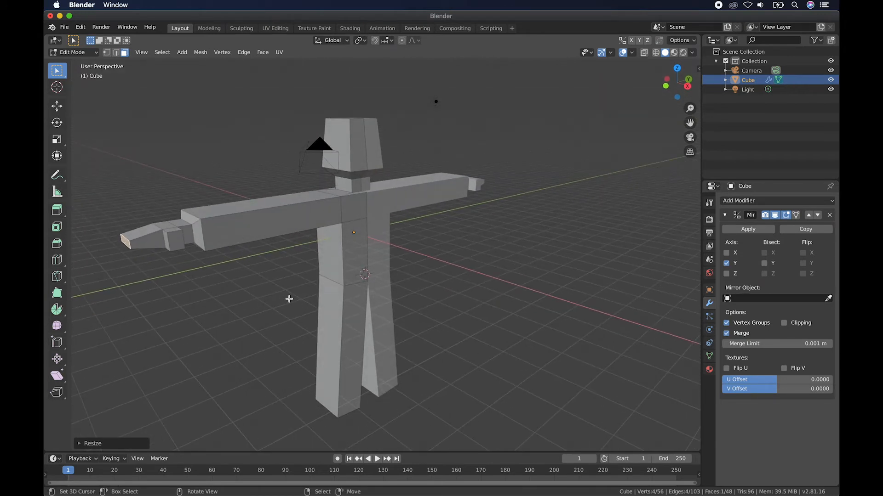
scroll(288, 299, down, 5)
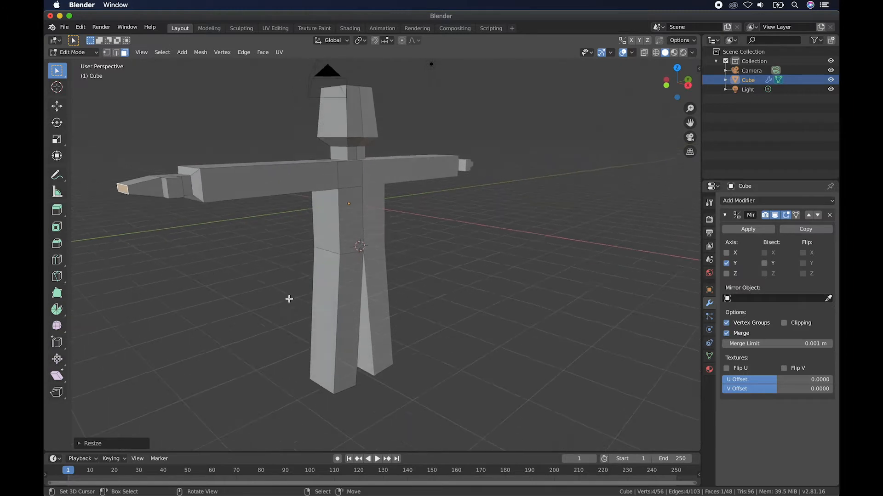
scroll(289, 300, left, 8)
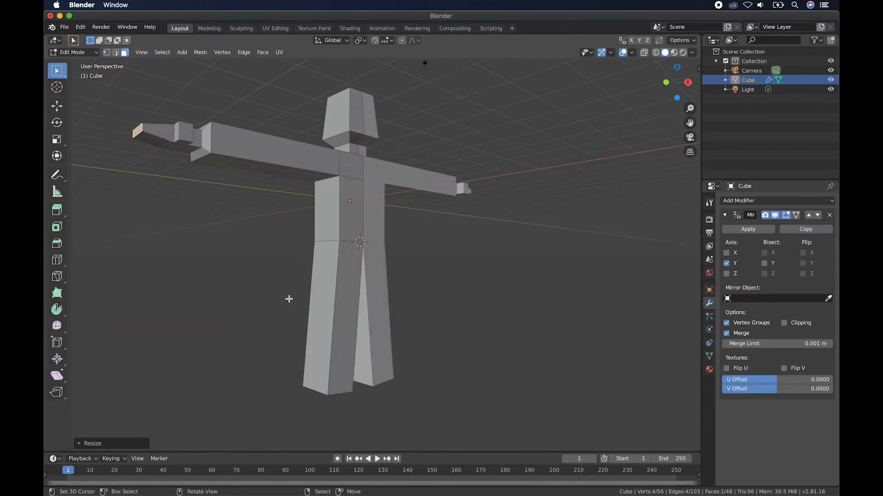
scroll(288, 299, down, 5)
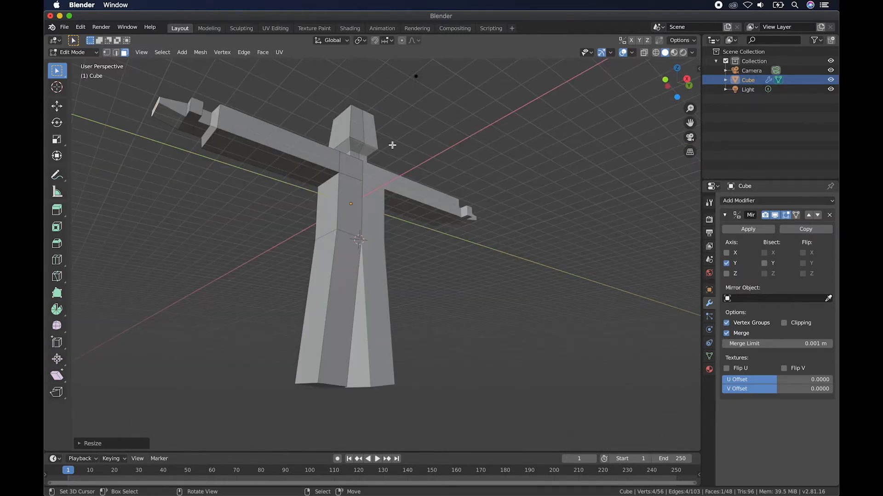
scroll(309, 314, down, 5)
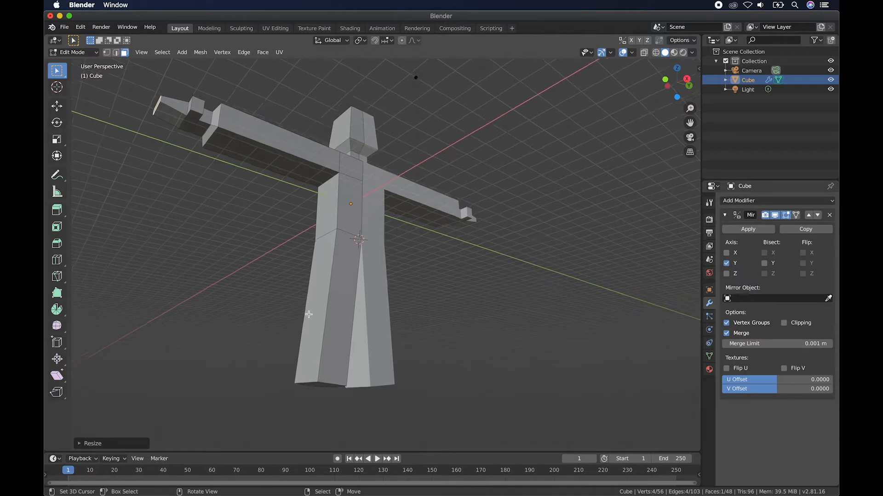
scroll(309, 314, down, 5)
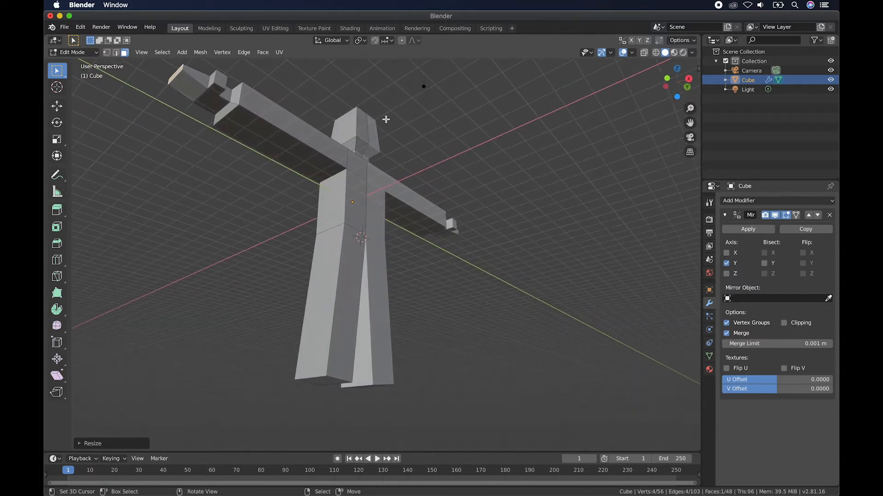
click(328, 385)
scroll(367, 367, down, 5)
scroll(367, 368, up, 8)
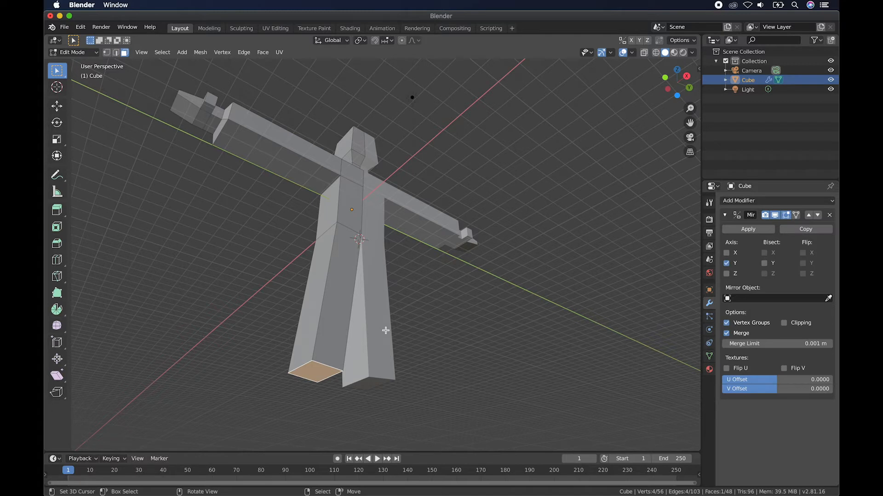
key(e)
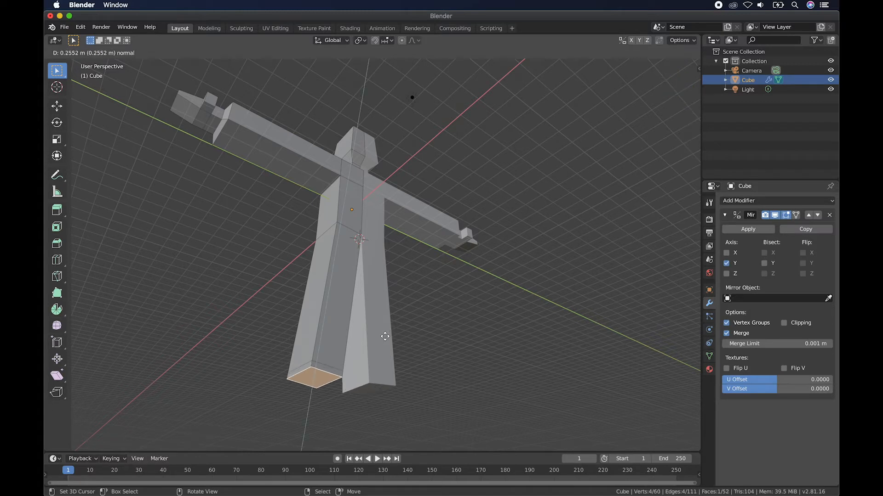
click(385, 337)
key(s)
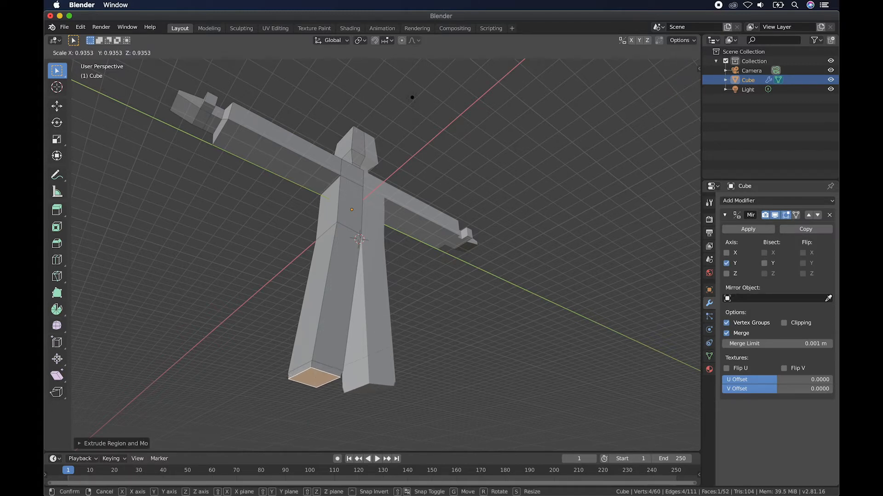
click(356, 361)
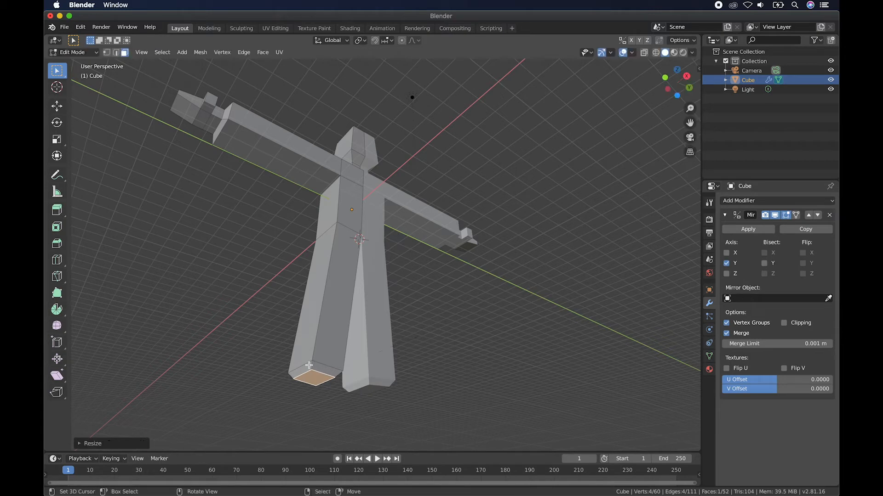
Step: Extrude the narrowed ankle face downward, and extrude the front face of that block forward to form the foot
key(e)
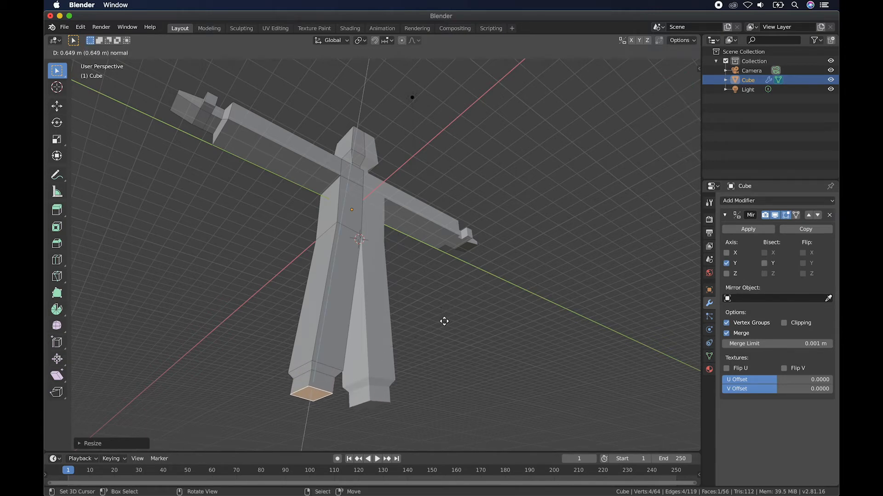
click(442, 326)
scroll(441, 327, up, 5)
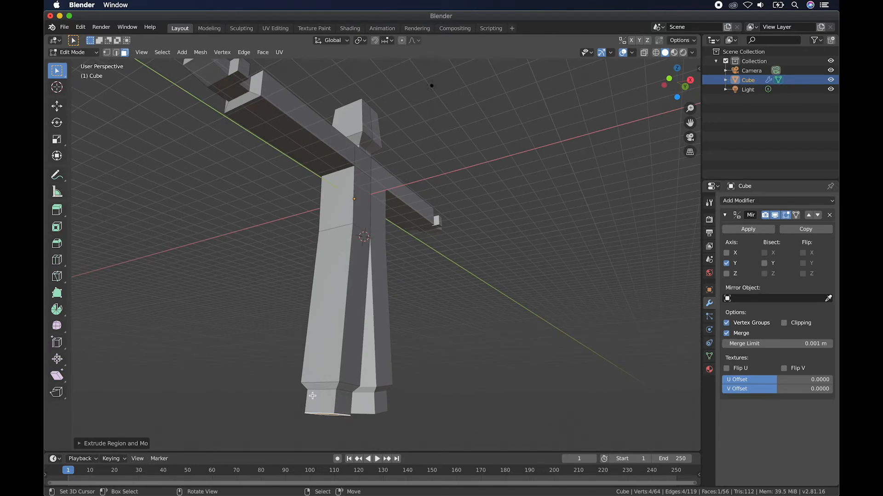
scroll(351, 405, up, 5)
click(339, 409)
key(e)
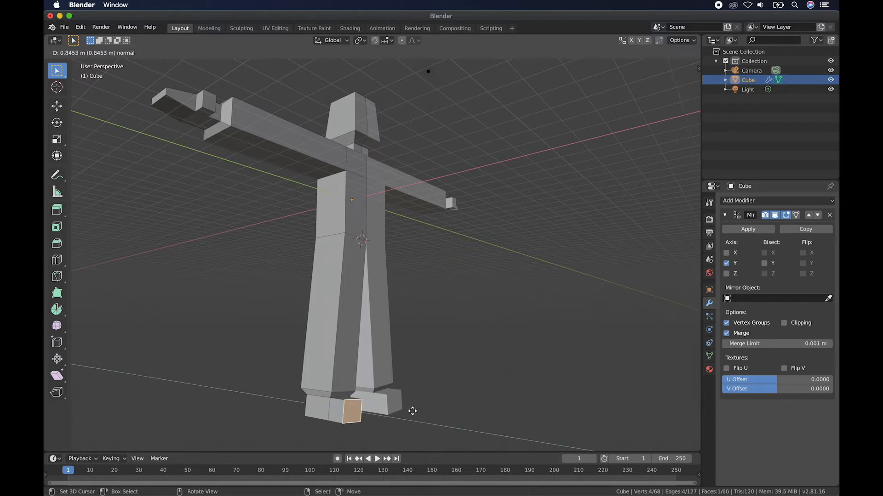
click(424, 414)
Step: Lower the top front edge of the foot along Z by about 0.58 m to slope the toes
click(116, 52)
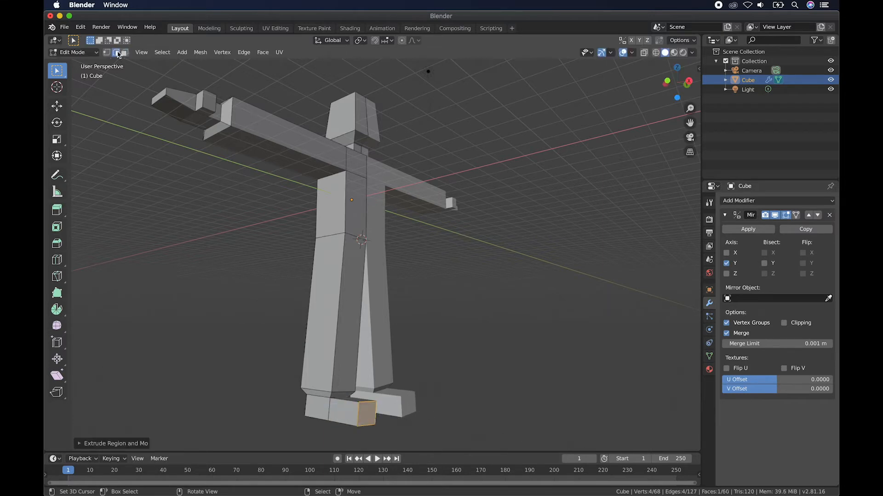
click(366, 403)
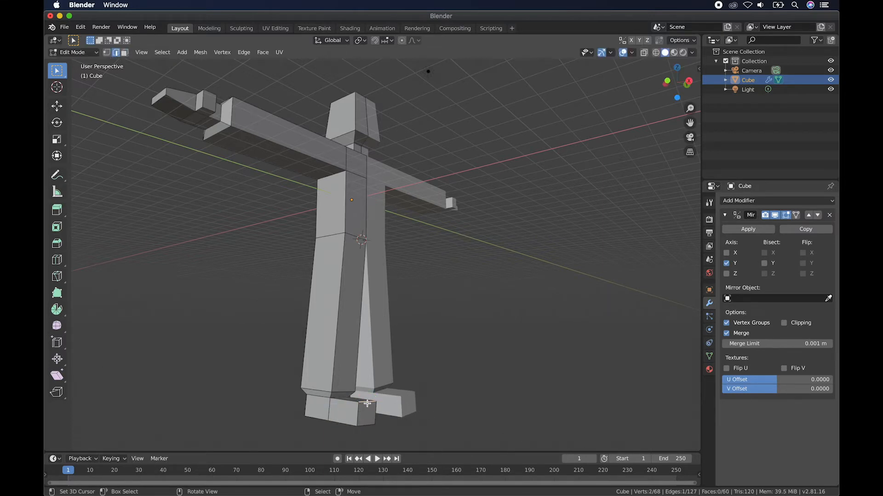
middle_drag(366, 403, 436, 366)
key(g)
key(z)
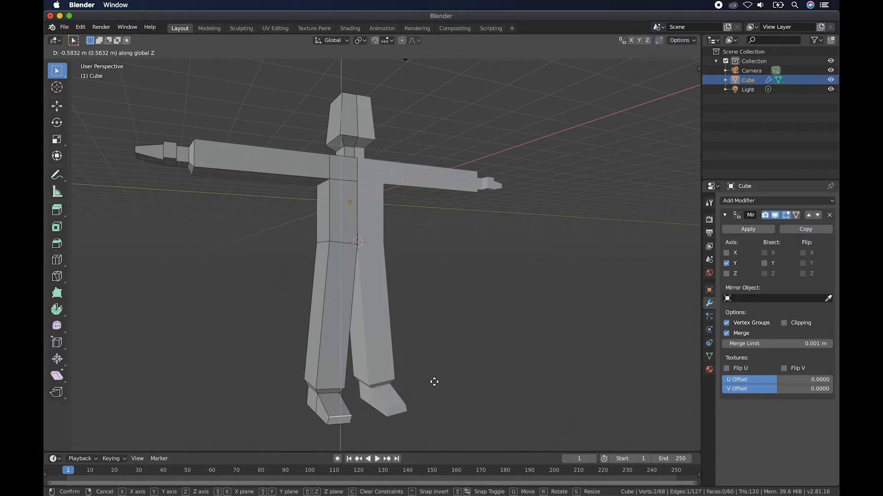
click(434, 382)
middle_drag(421, 374, 414, 375)
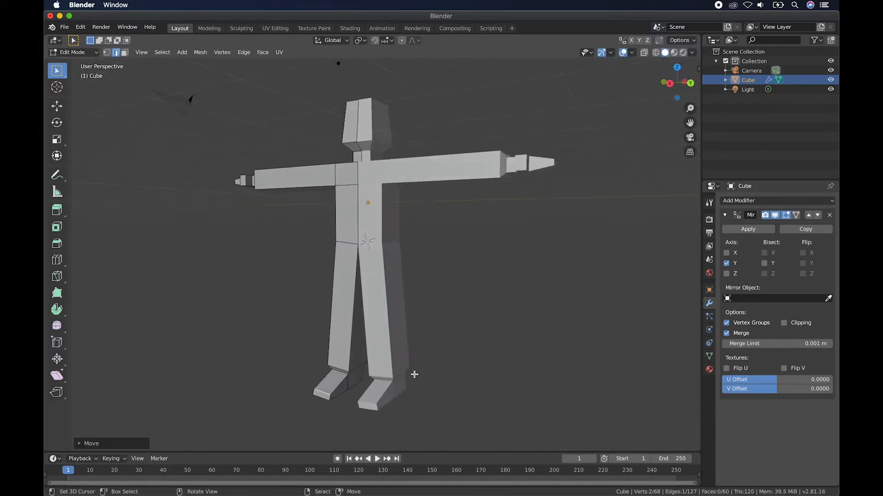
scroll(415, 374, right, 8)
scroll(414, 375, left, 12)
scroll(414, 375, left, 5)
scroll(414, 375, right, 5)
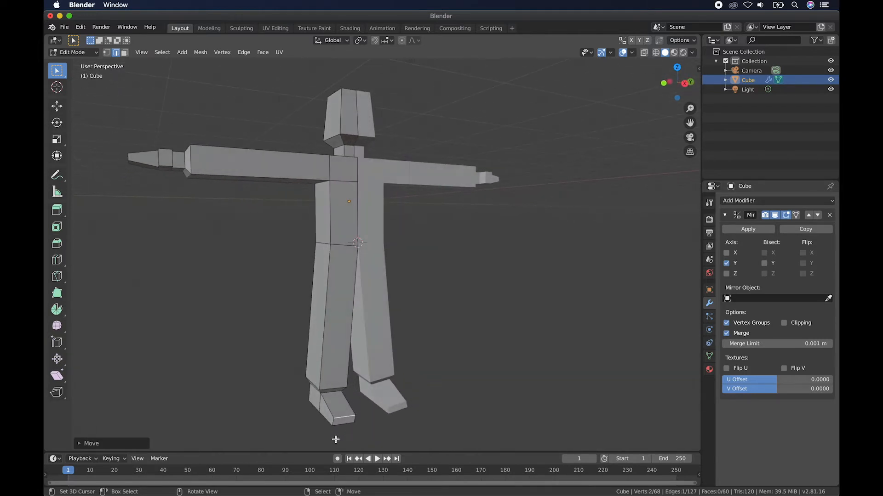
Step: Add a Subdivision Surface modifier to the character mesh and examine the smoothed body
middle_drag(420, 357, 395, 336)
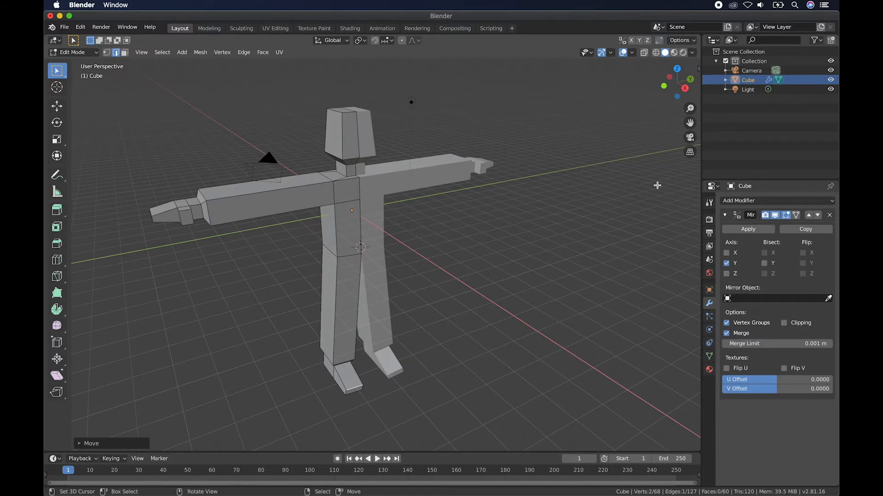
click(753, 202)
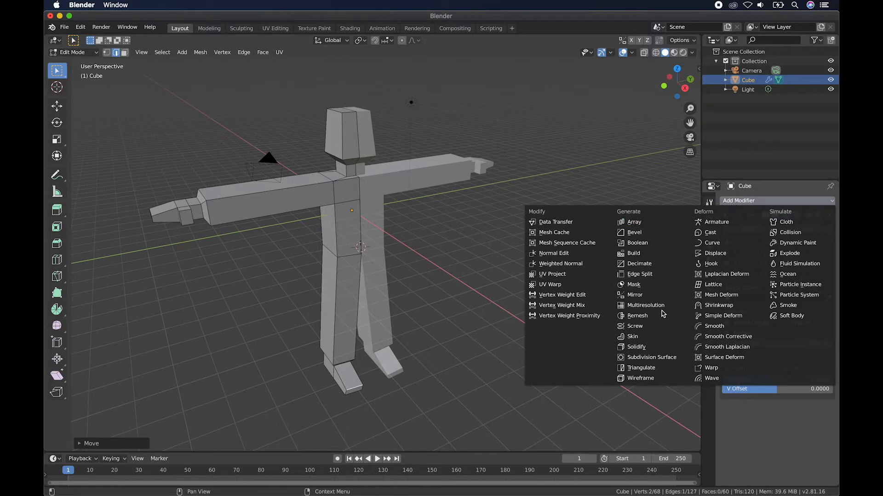
click(647, 358)
middle_drag(373, 279, 389, 264)
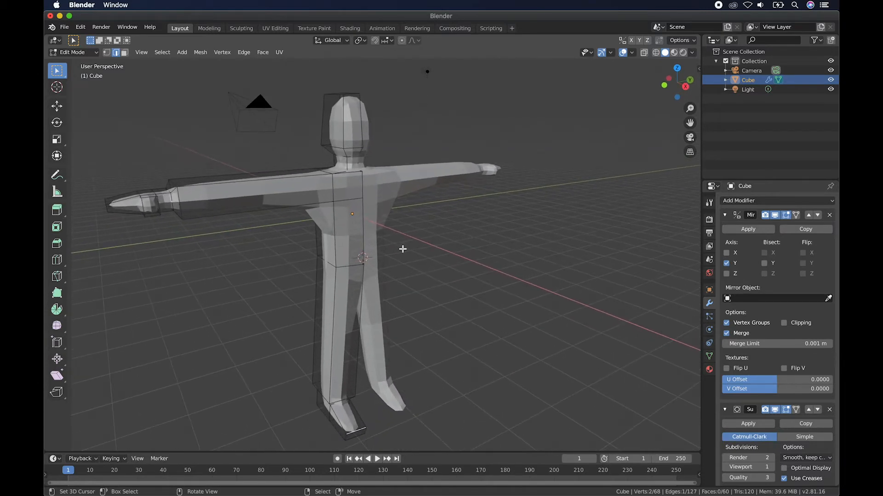
middle_drag(316, 244, 316, 244)
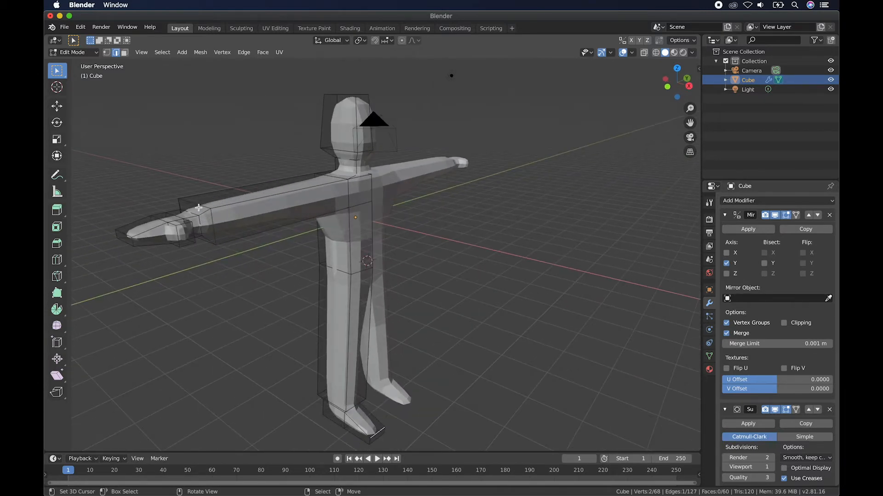
middle_drag(211, 212, 224, 213)
middle_drag(291, 231, 331, 205)
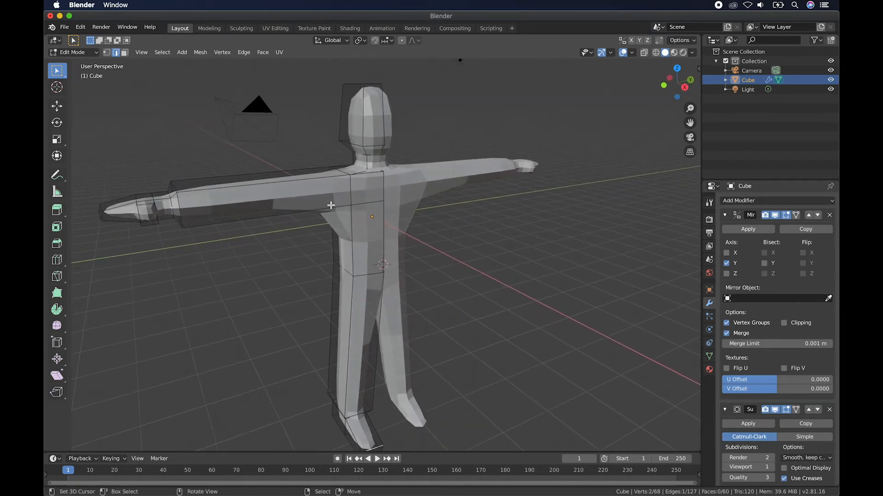
Step: Add a loop cut around the arm close to the shoulder and another around the torso just below the armpit
key(ctrl+r)
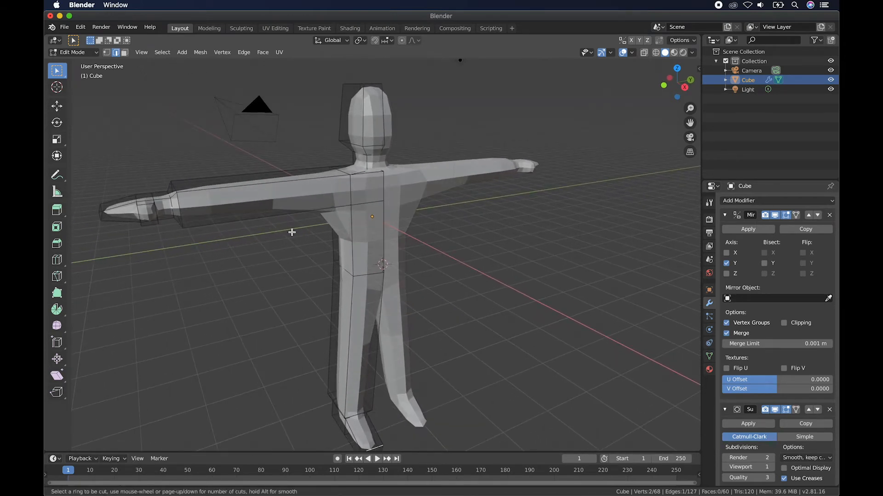
click(280, 213)
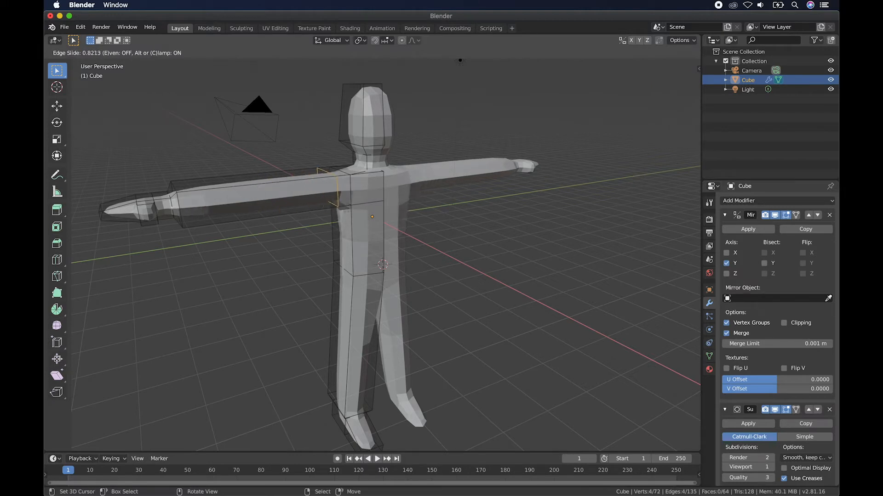
click(348, 212)
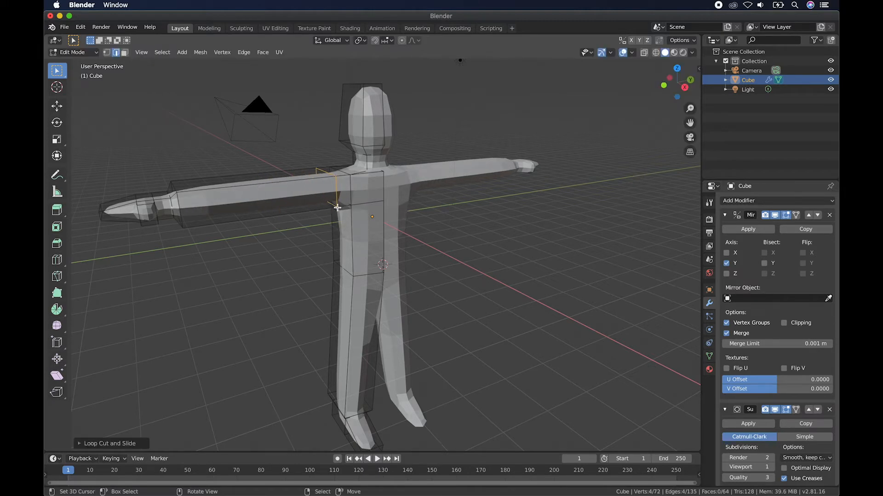
key(ctrl+r)
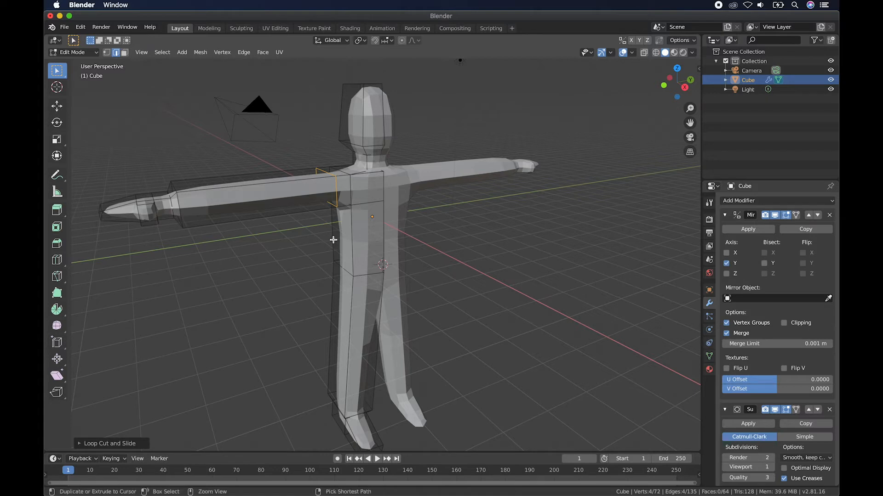
click(333, 239)
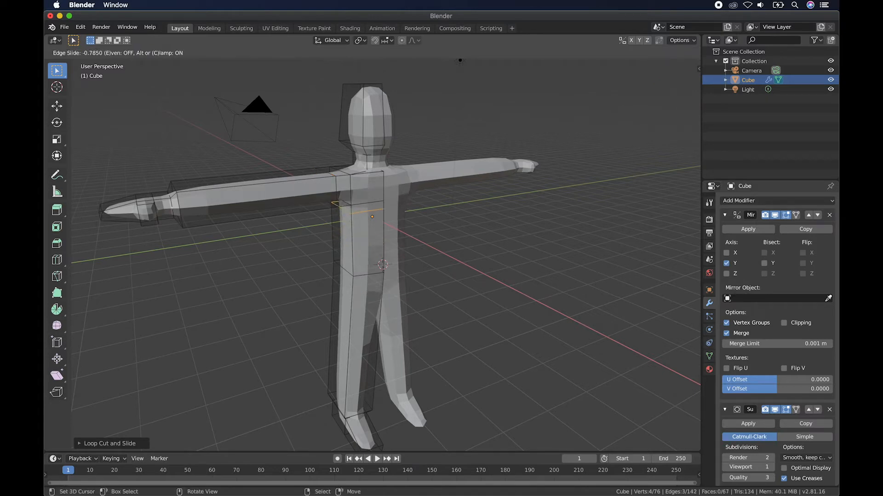
click(398, 220)
Step: Add a loop cut around the middle of the arm, scaled inward and shifted slightly backward to shape the elbow
scroll(398, 220, left, 5)
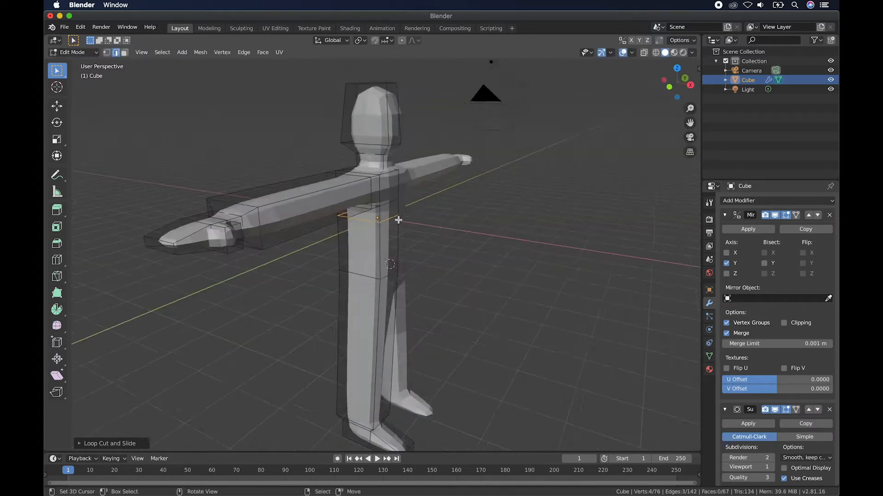
scroll(398, 220, right, 3)
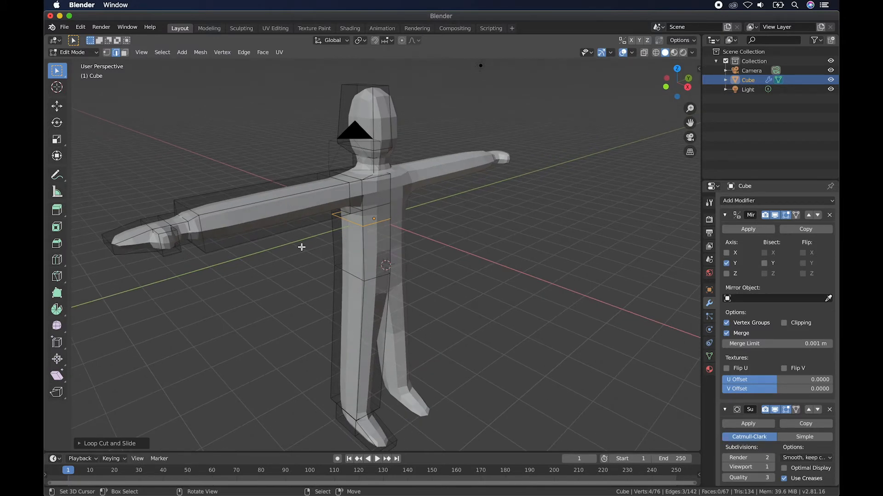
click(287, 231)
click(287, 230)
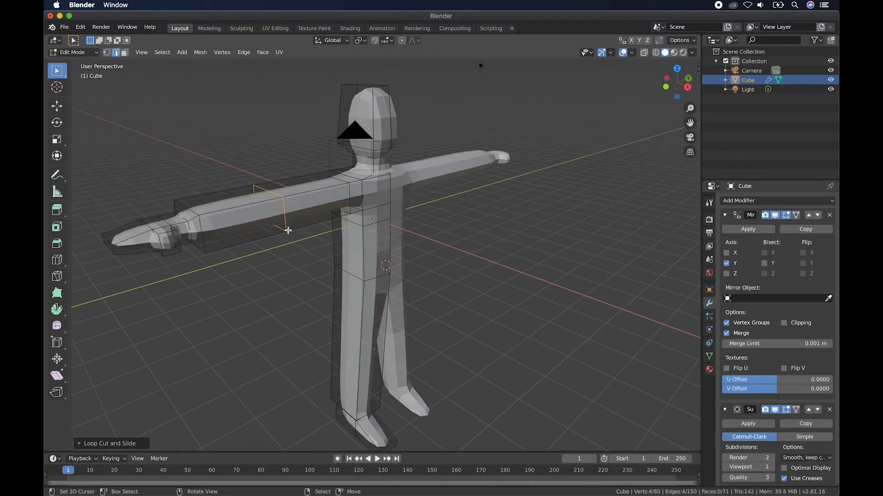
key(s)
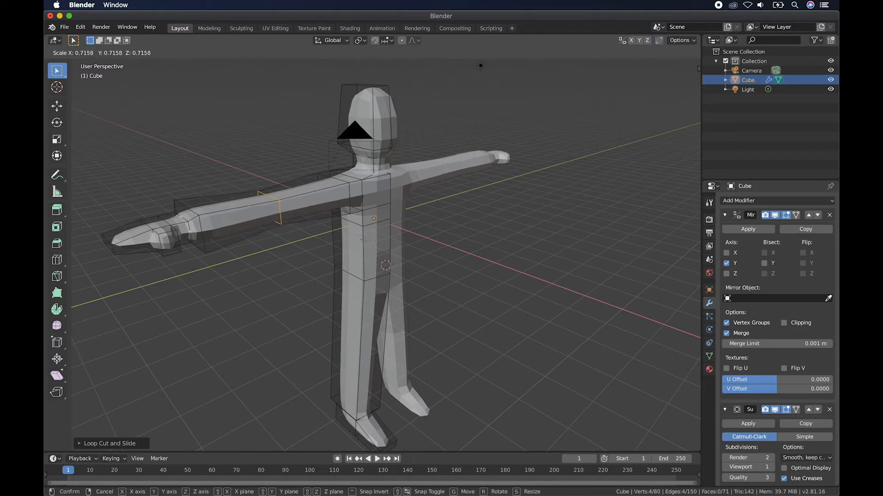
click(360, 240)
Step: Add a loop cut around the leg at knee height, scaled slightly inward and moved forward along X
middle_drag(298, 249, 329, 277)
key(ctrl+r)
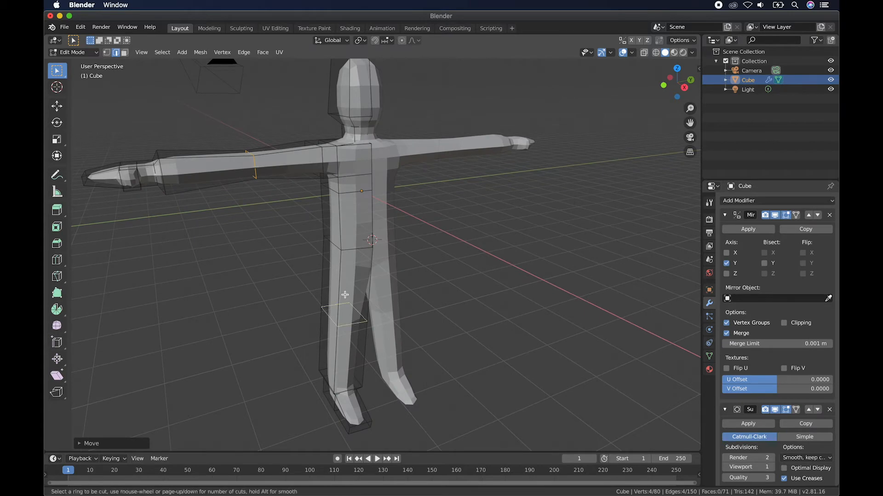
click(345, 295)
click(345, 301)
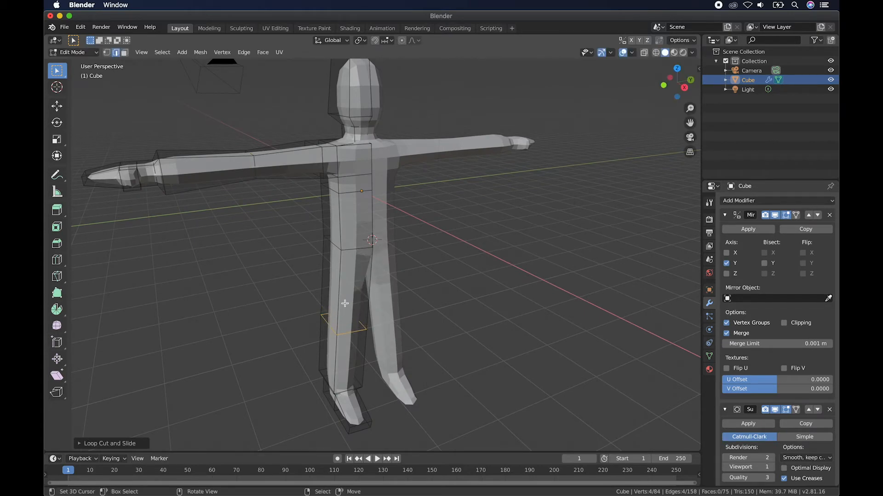
scroll(395, 326, right, 10)
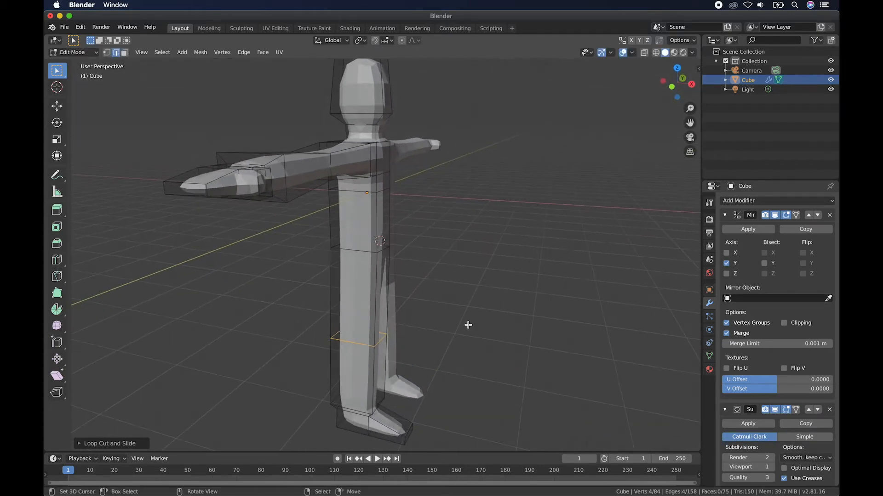
key(s)
click(471, 323)
key(g)
key(x)
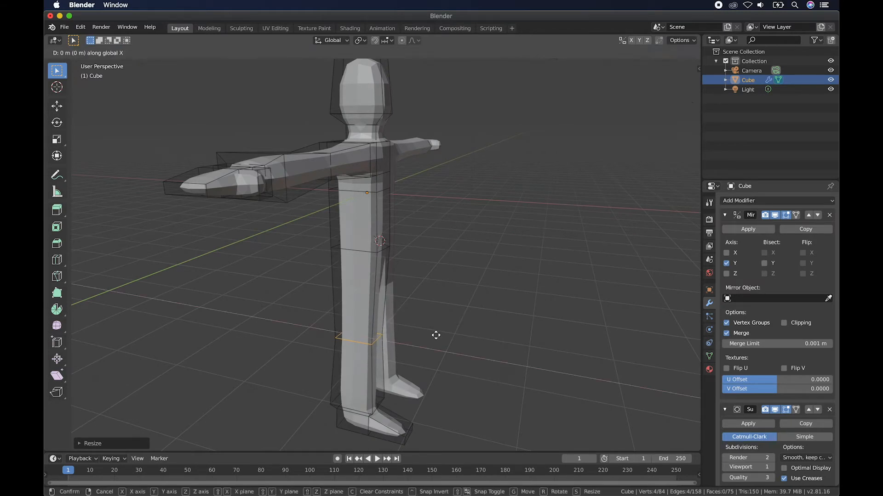
click(445, 337)
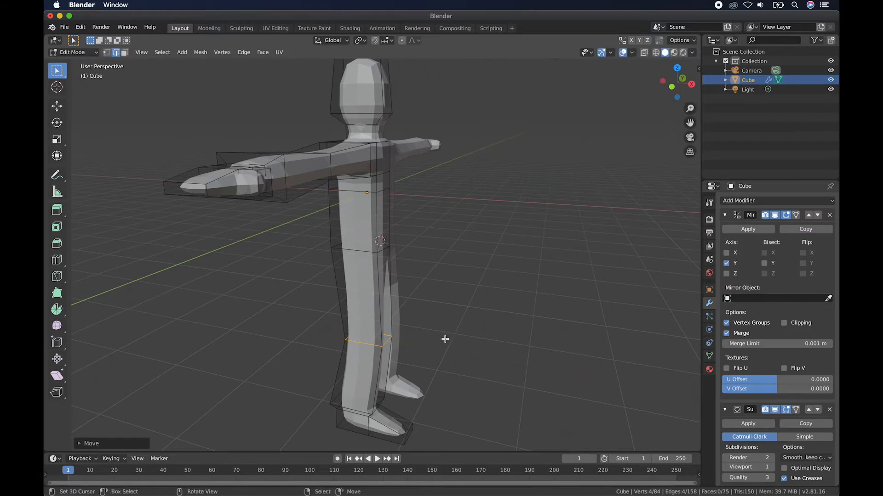
Step: Add a loop cut around the torso at waist height and try to scale it along X
scroll(446, 337, left, 5)
scroll(445, 336, left, 10)
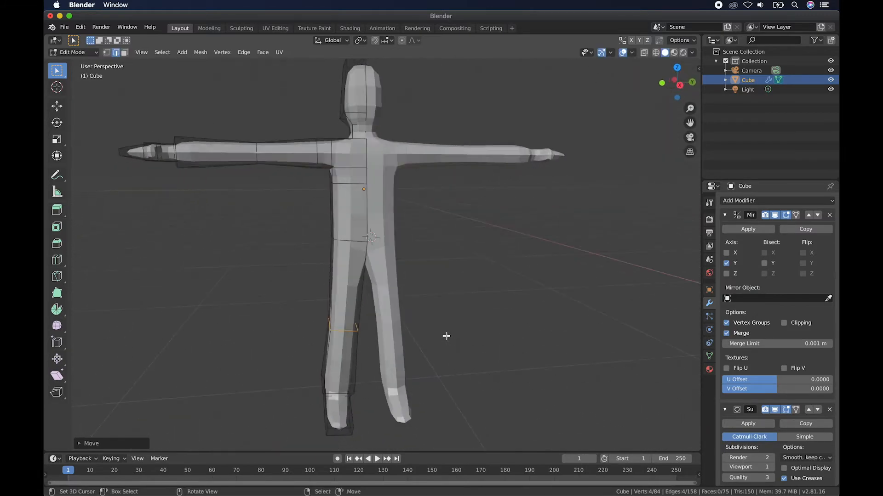
scroll(446, 336, left, 10)
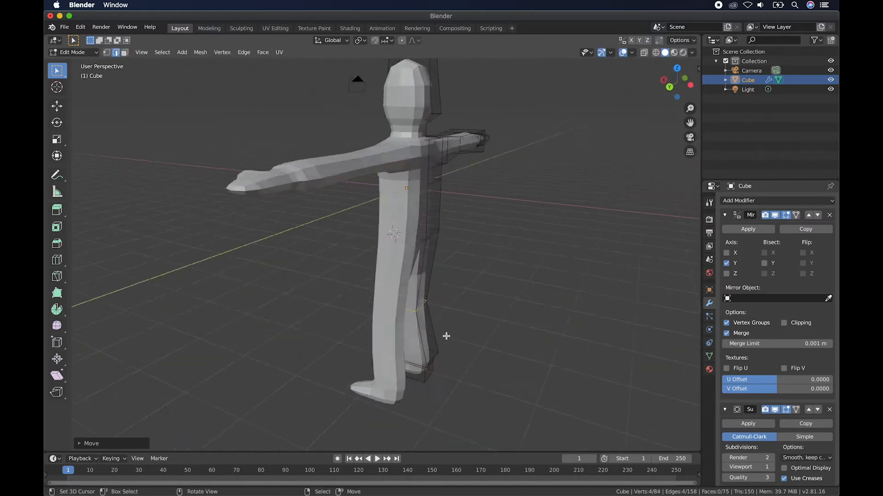
scroll(446, 336, left, 10)
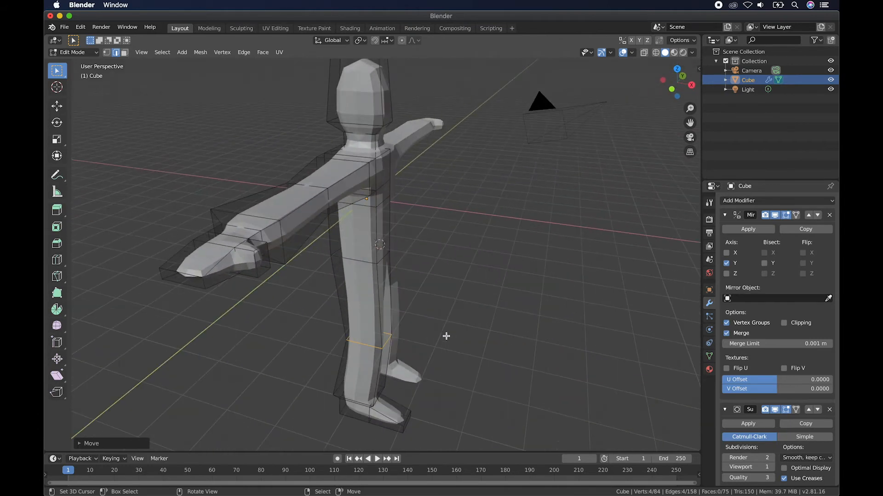
scroll(446, 337, left, 10)
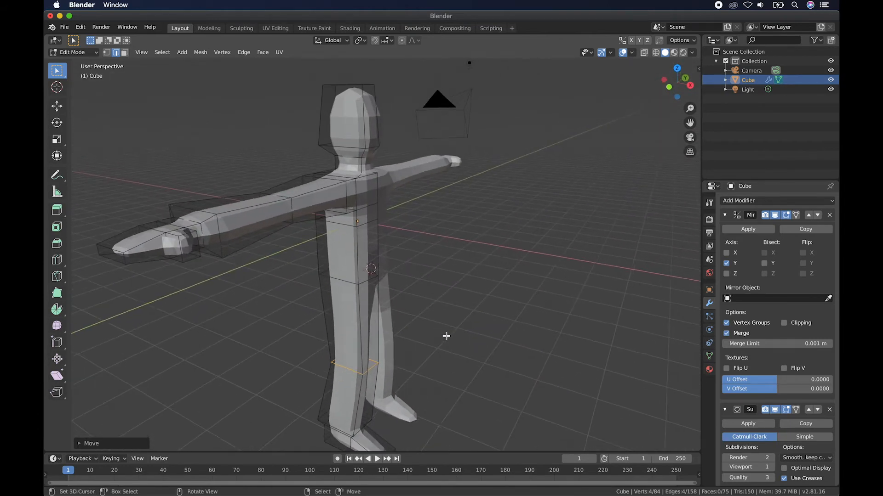
key(ctrl+r)
click(378, 250)
click(441, 248)
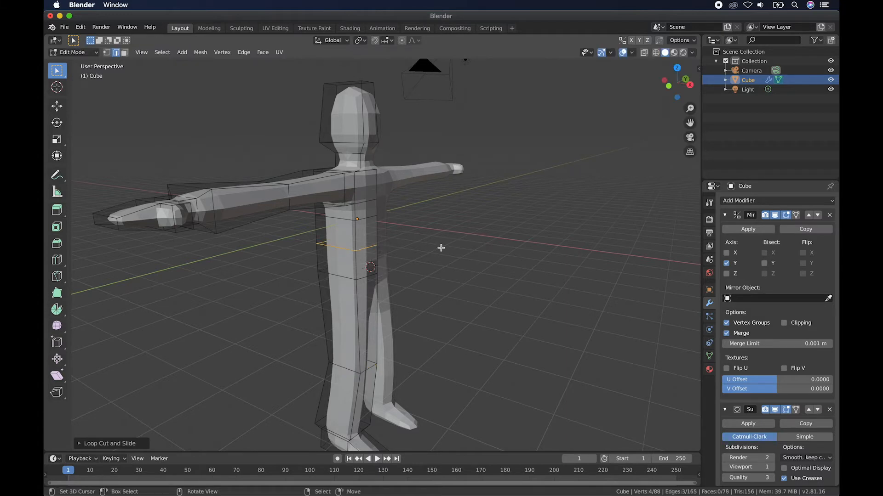
key(s)
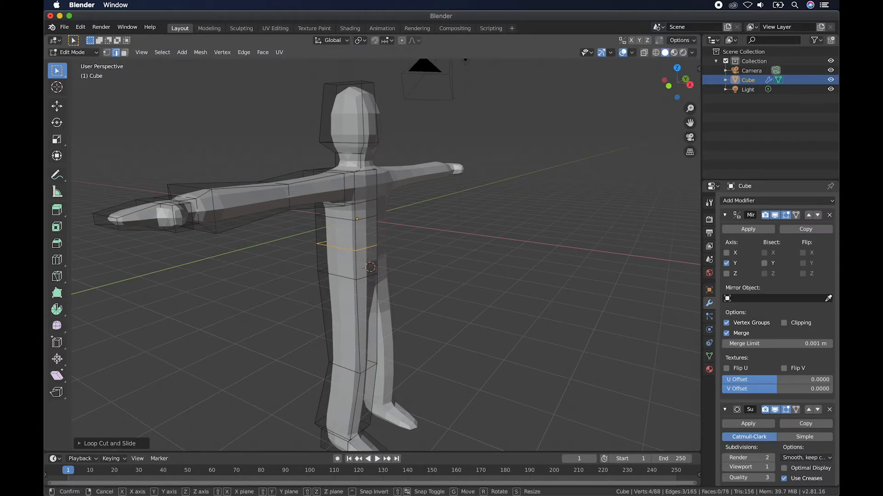
key(x)
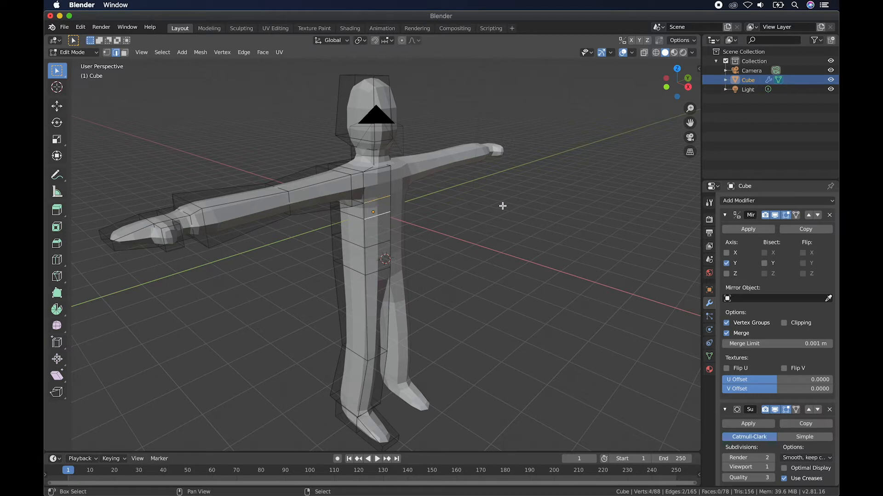
Step: Try to move the two front chest edges forward along X
key(g)
key(x)
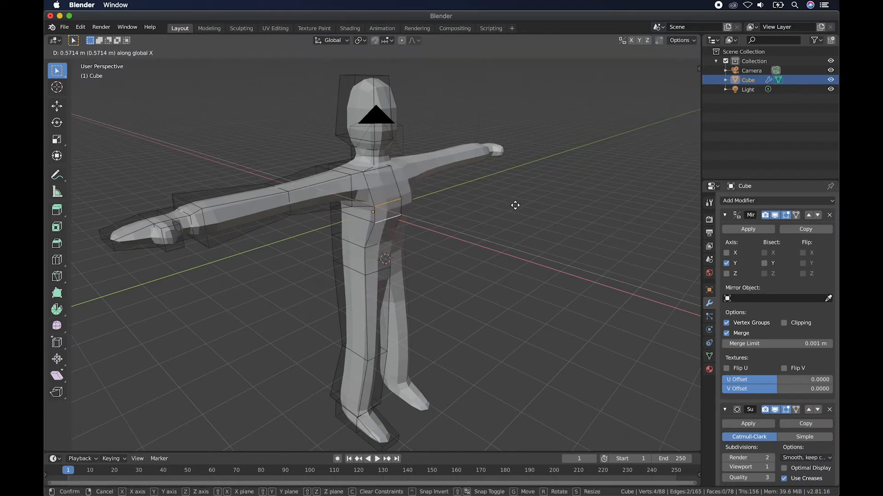
click(507, 201)
Step: Add a loop cut around the head at about mid-height
shift+scroll(507, 202, up, 5)
shift+scroll(507, 202, up, 2)
scroll(507, 202, right, 5)
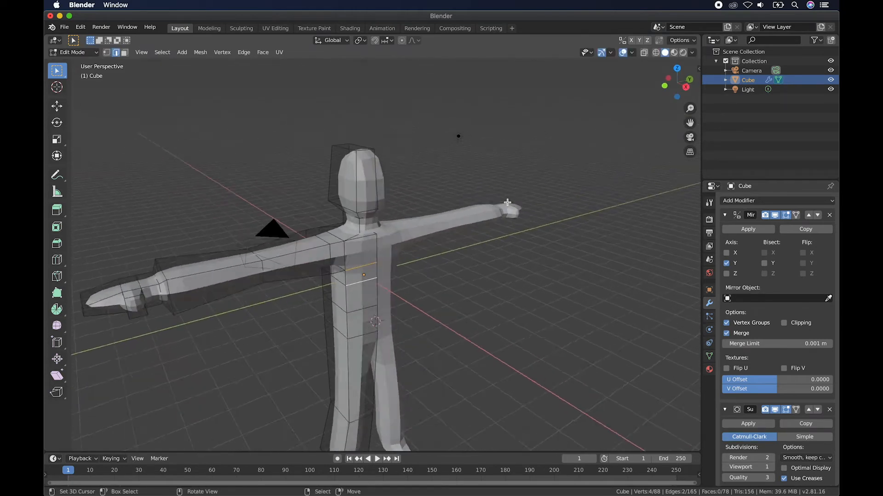
scroll(507, 201, left, 5)
scroll(507, 200, up, 3)
scroll(508, 199, up, 1)
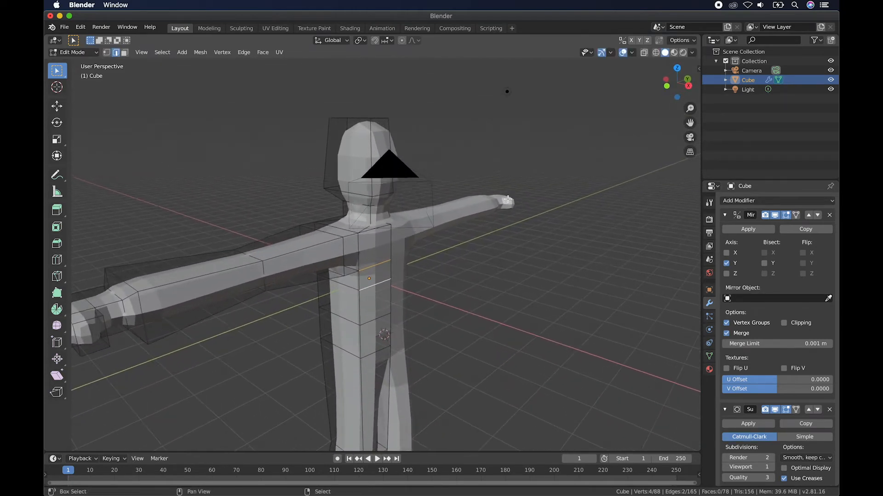
shift+scroll(508, 199, up, 4)
scroll(508, 199, right, 3)
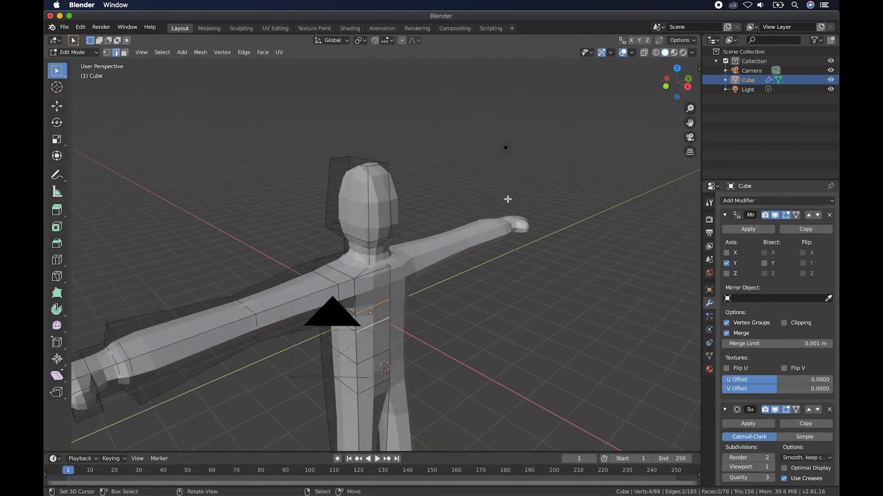
key(ctrl+r)
click(404, 193)
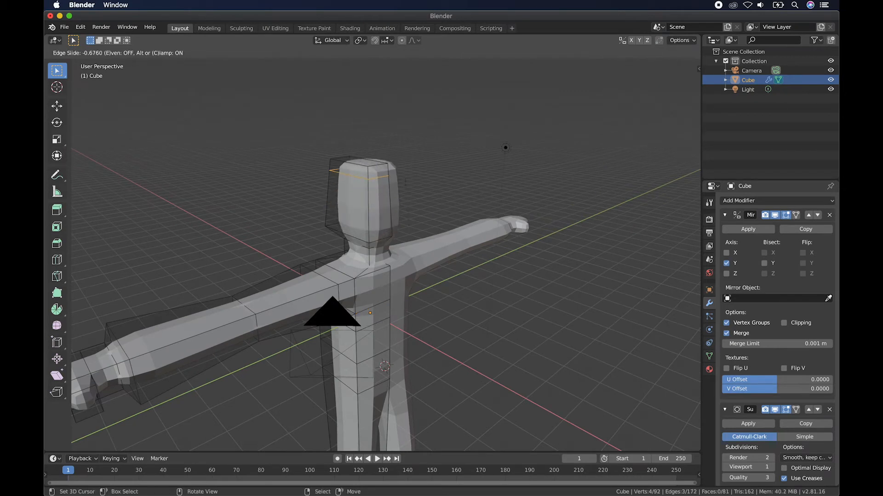
click(389, 230)
Step: Move the front chin edge of the head forward along X by about 0.37 m
scroll(423, 201, right, 3)
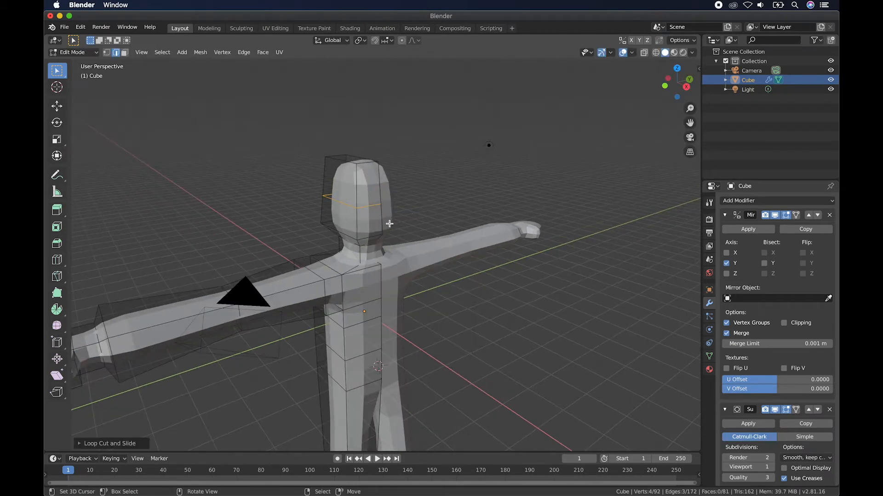
click(375, 236)
scroll(375, 236, left, 4)
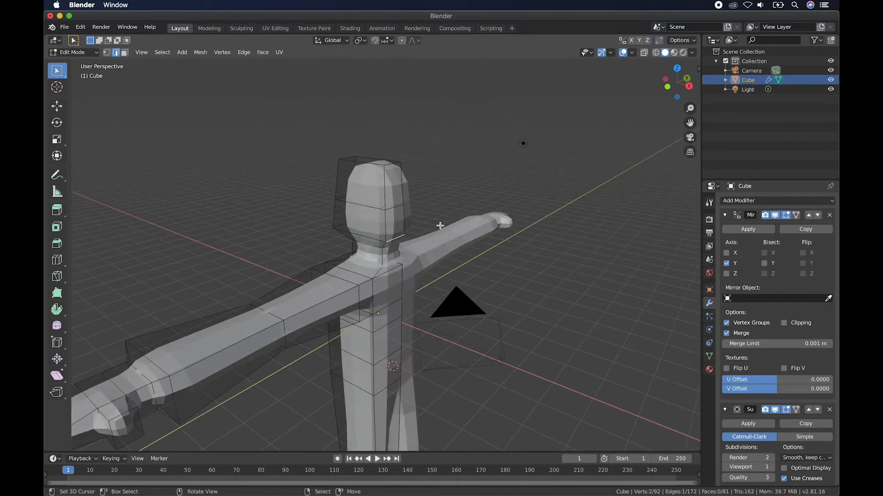
key(g)
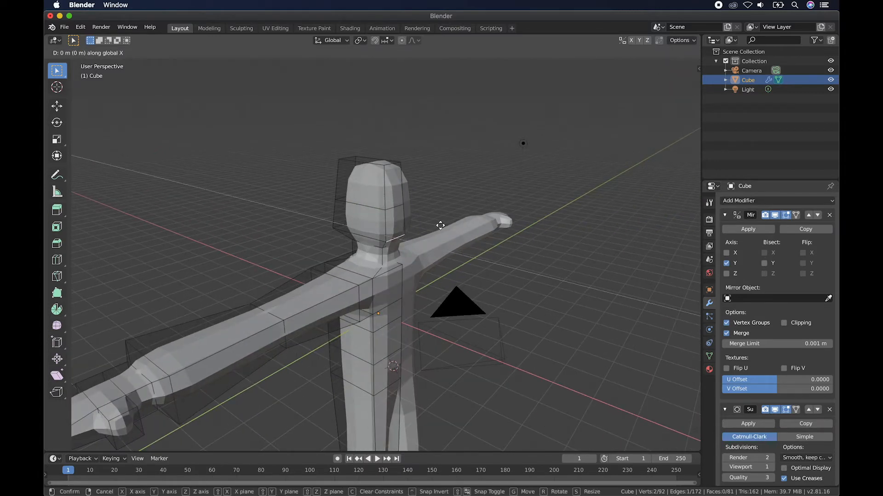
key(x)
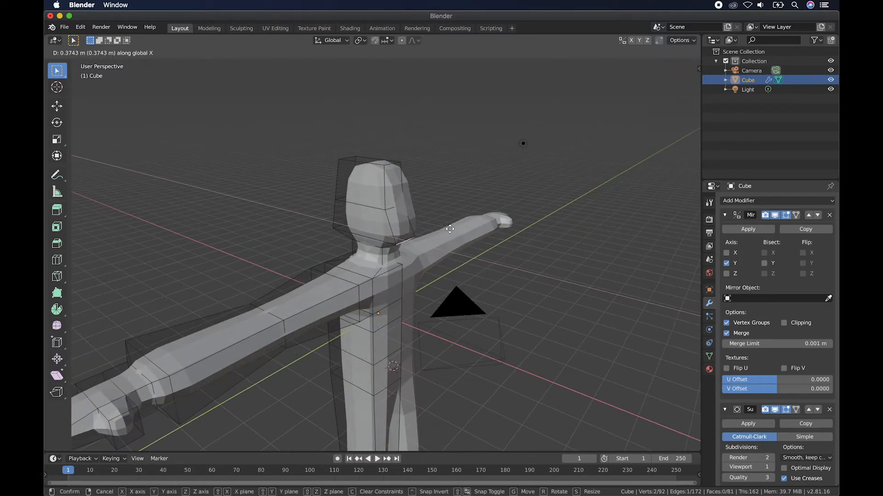
click(449, 229)
Step: Move the rear hip edge at the top of the leg backward along X to shape the buttocks
scroll(449, 229, left, 10)
scroll(449, 229, down, 5)
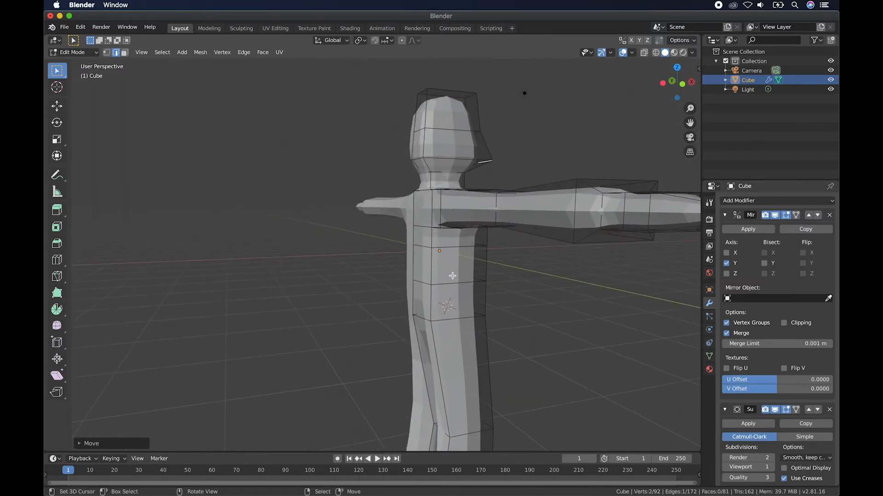
click(420, 318)
key(g)
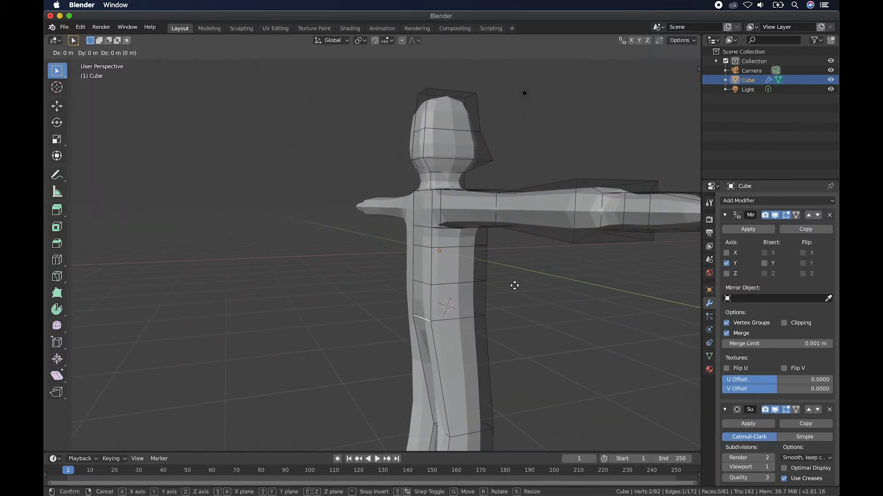
key(x)
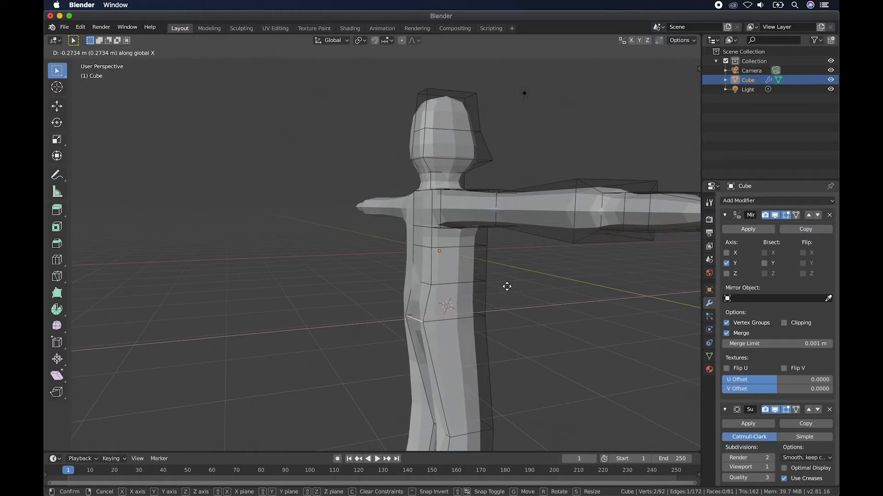
click(502, 289)
Step: Examine the figure's overall profile from the side and the front
scroll(502, 289, left, 5)
scroll(502, 289, left, 10)
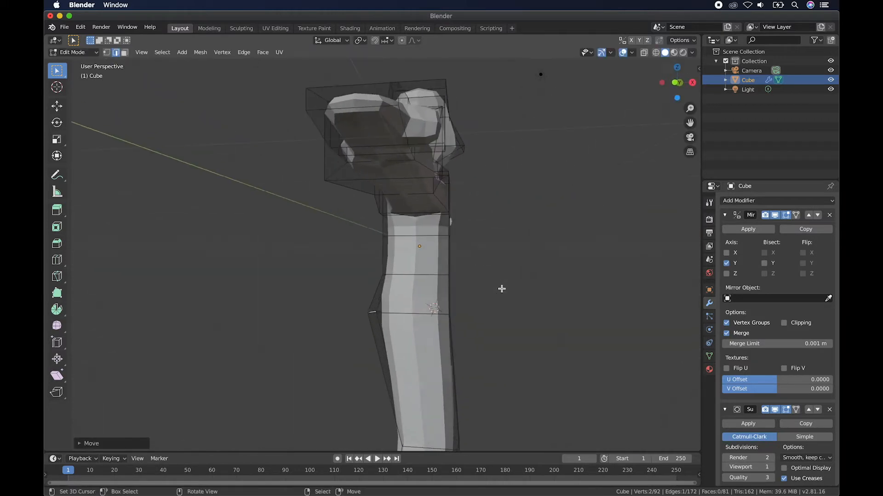
scroll(491, 309, left, 10)
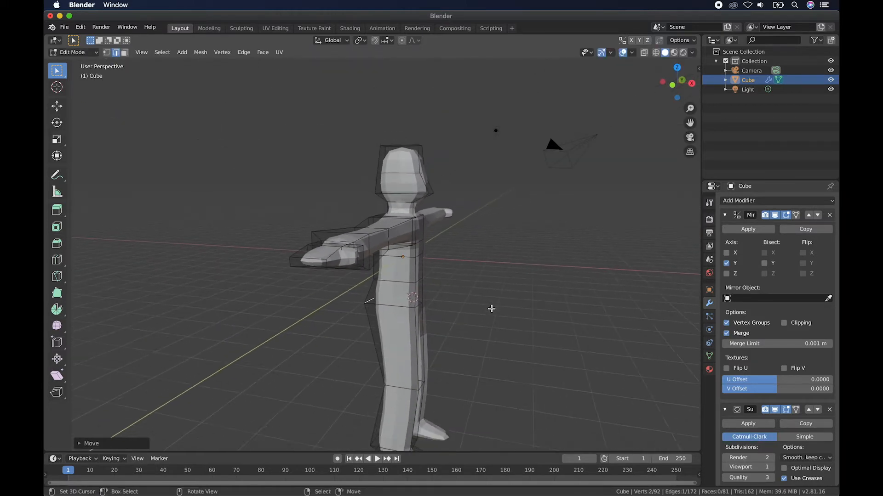
scroll(491, 309, left, 10)
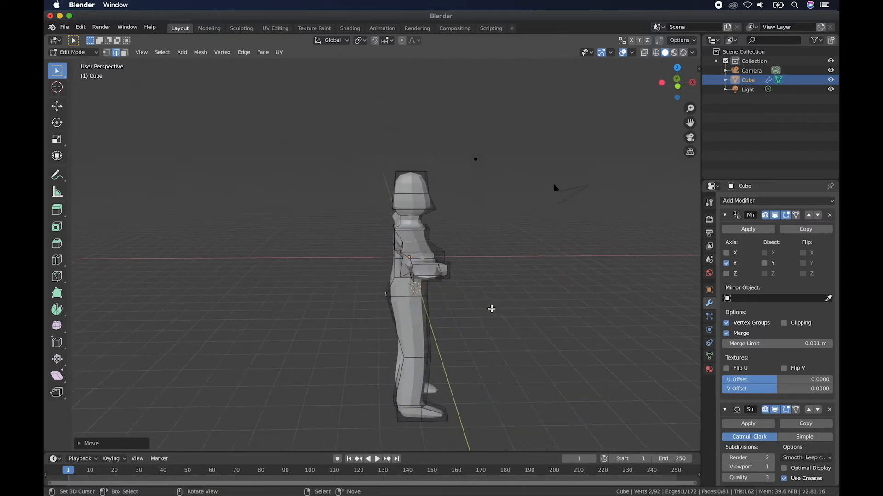
scroll(491, 309, left, 8)
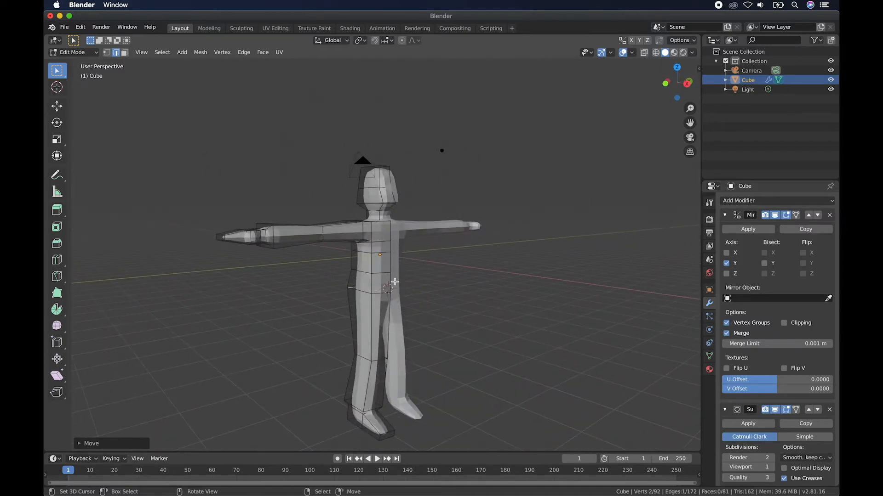
scroll(395, 282, left, 8)
scroll(357, 224, left, 2)
scroll(364, 217, left, 6)
Step: Add a loop cut around the upper head, a little above the mid-height loop
scroll(364, 217, up, 5)
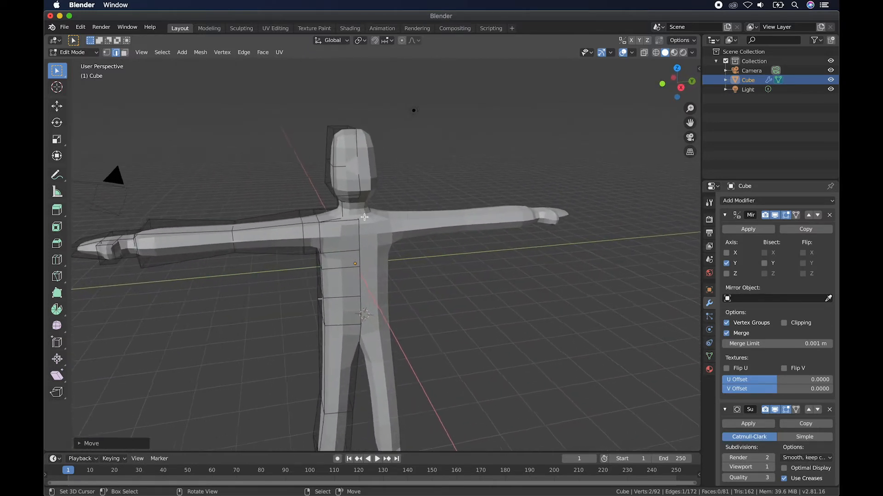
scroll(364, 216, left, 3)
scroll(364, 217, up, 5)
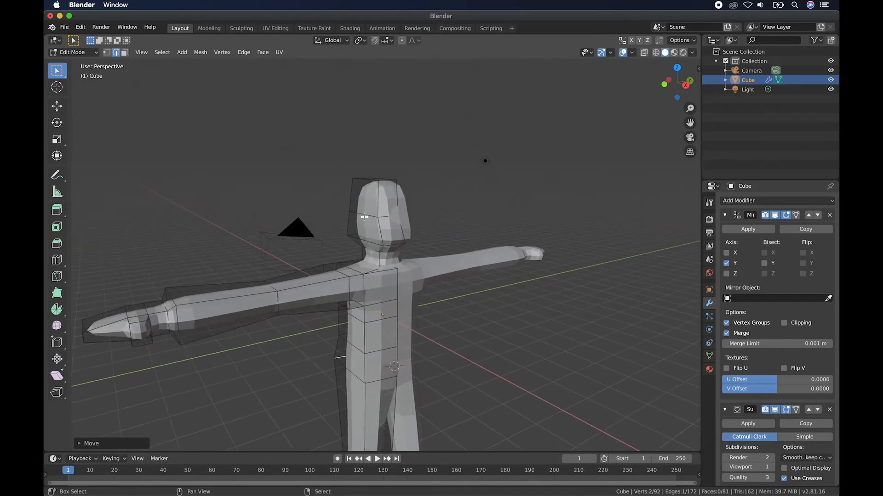
scroll(364, 217, up, 5)
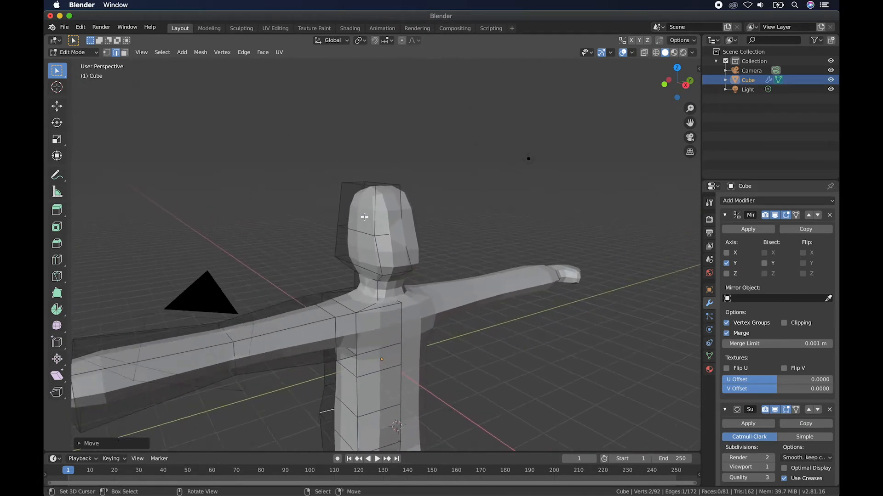
key(ctrl+r)
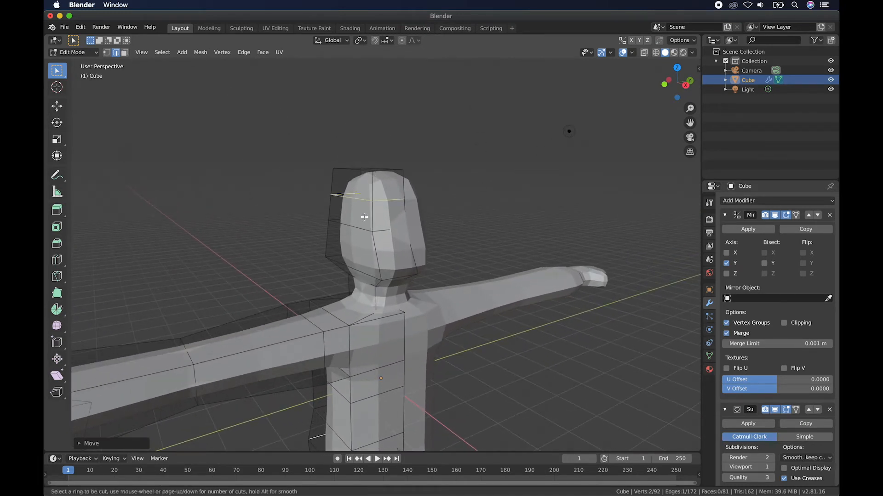
click(371, 195)
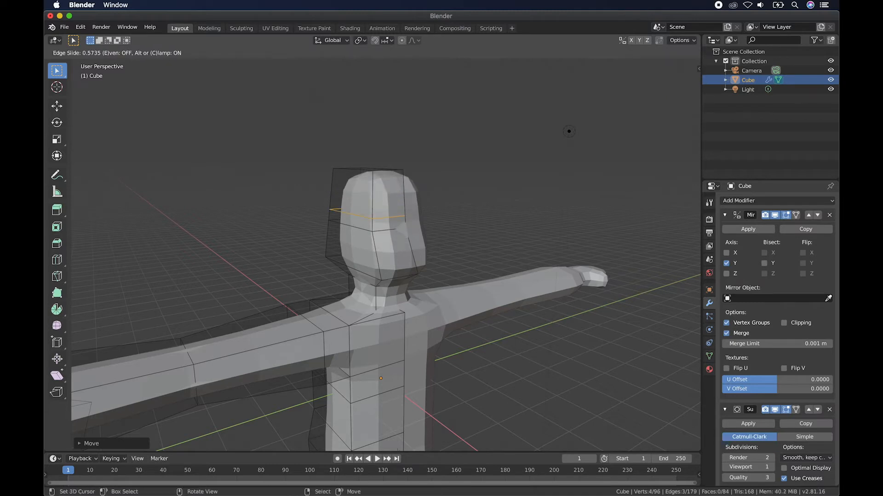
click(372, 204)
Step: Add another loop cut just above the newest head loop, leaving a narrow band of faces between them
scroll(363, 205, right, 4)
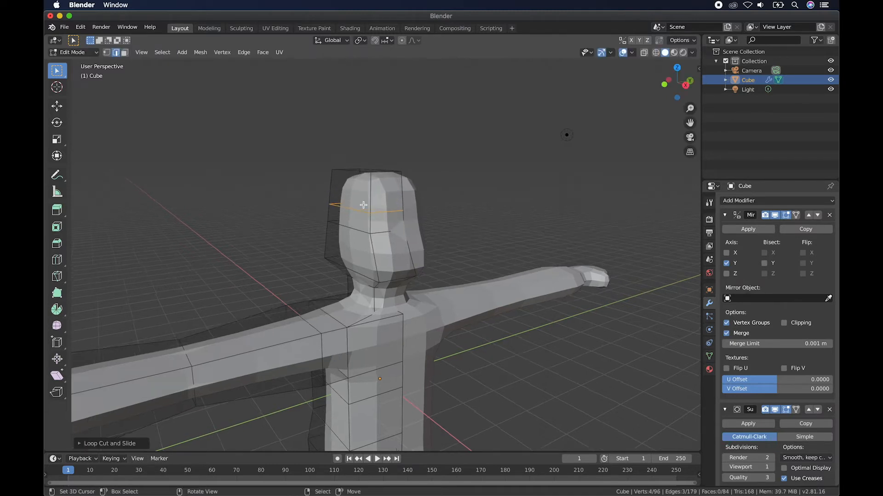
key(ctrl+r)
click(370, 203)
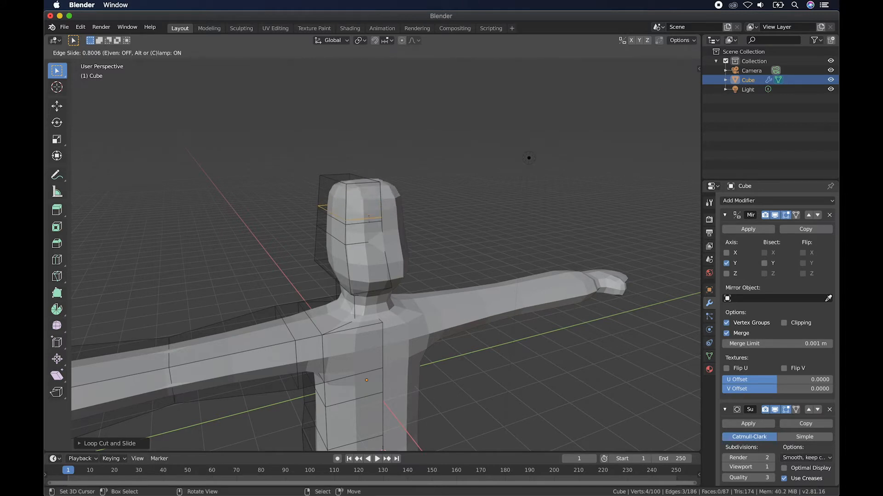
click(370, 205)
Step: Switch to face selection and select the front, side and back faces of the narrow band around the head
scroll(374, 221, right, 5)
scroll(374, 221, right, 3)
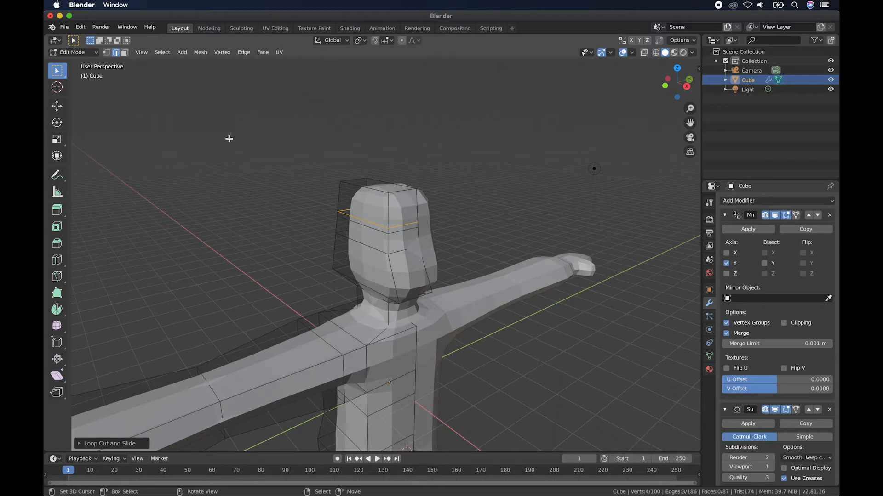
click(124, 52)
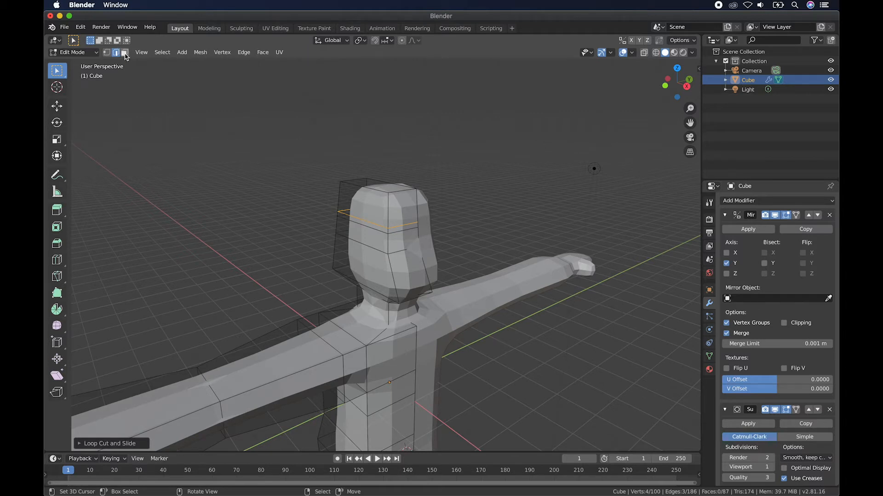
click(404, 229)
shift+click(380, 228)
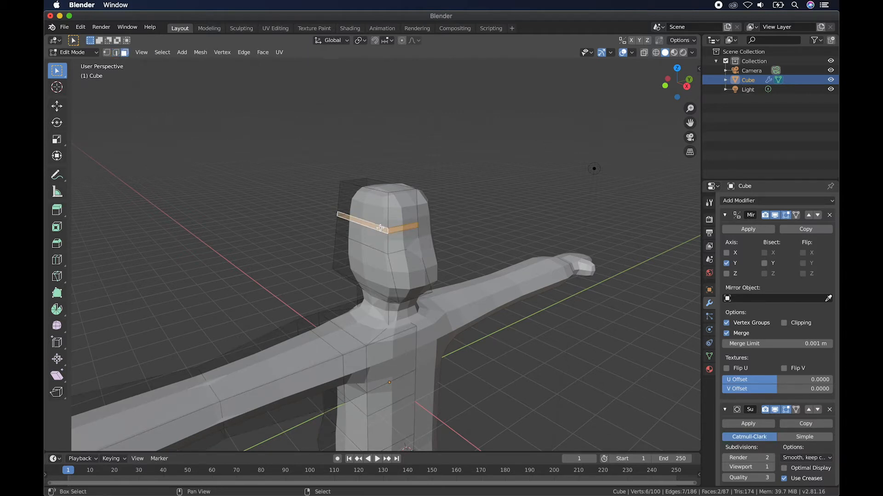
middle_drag(380, 228, 388, 219)
shift+click(470, 197)
middle_drag(470, 197, 416, 215)
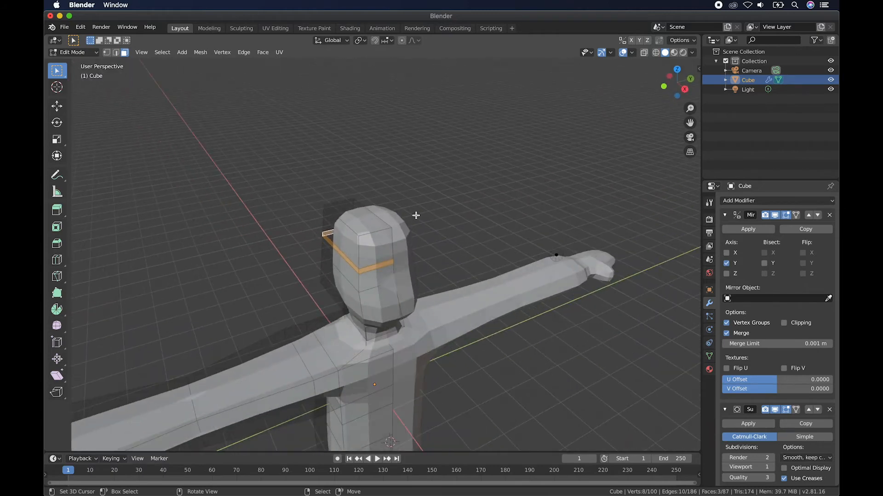
Step: Try to extrude the selected head band faces outward, then undo the extrusion
key(e)
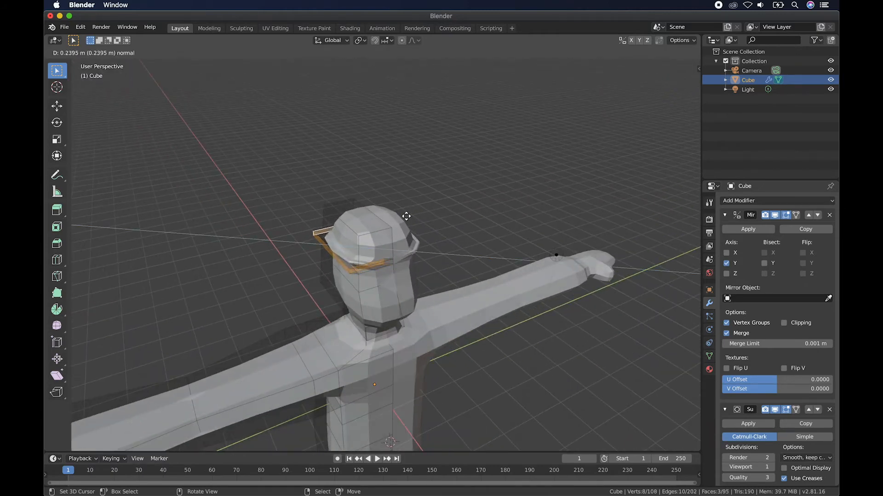
click(383, 221)
middle_drag(383, 221, 383, 221)
key(ctrl+z)
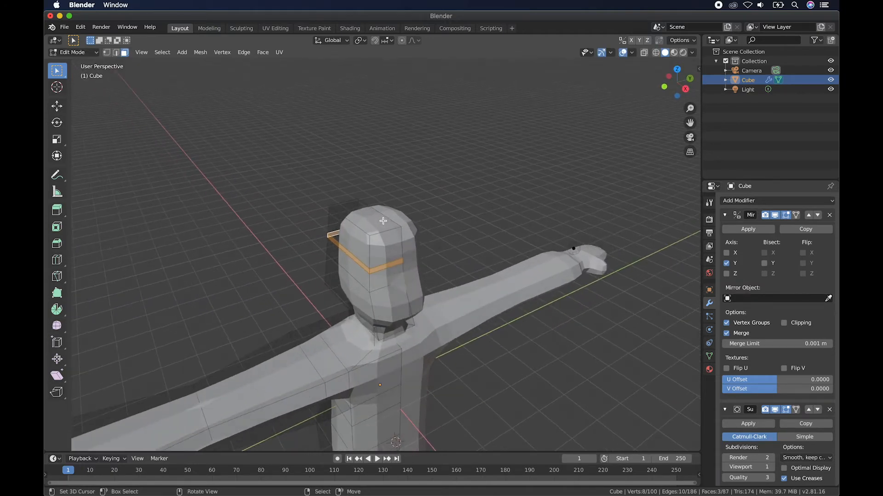
Step: Extrude the head band faces in place and scale them outward in X and Y only, forming a hat brim
key(e)
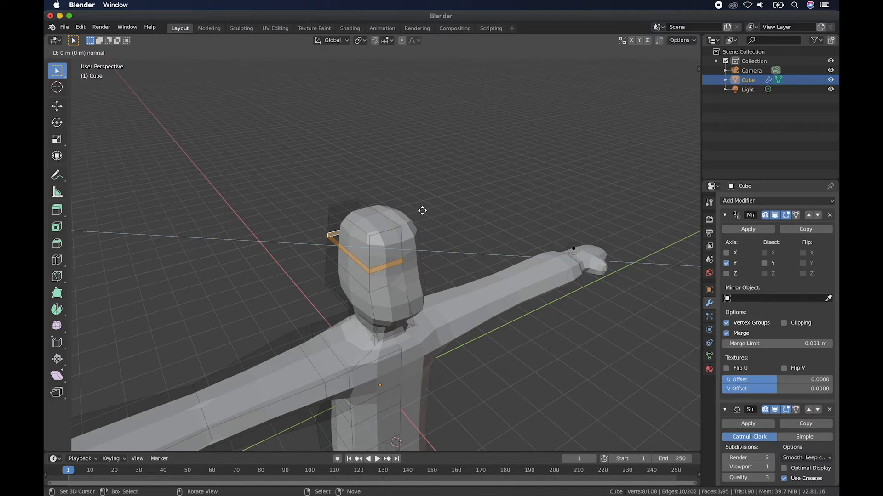
click(422, 211)
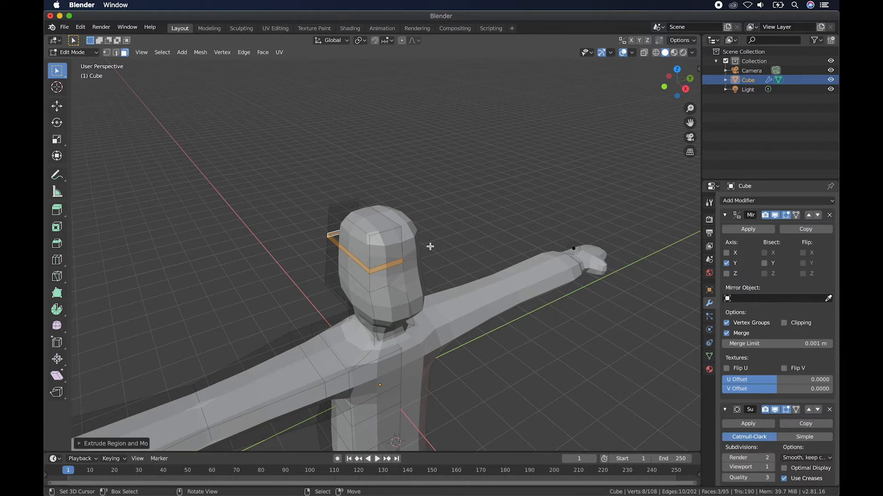
key(s)
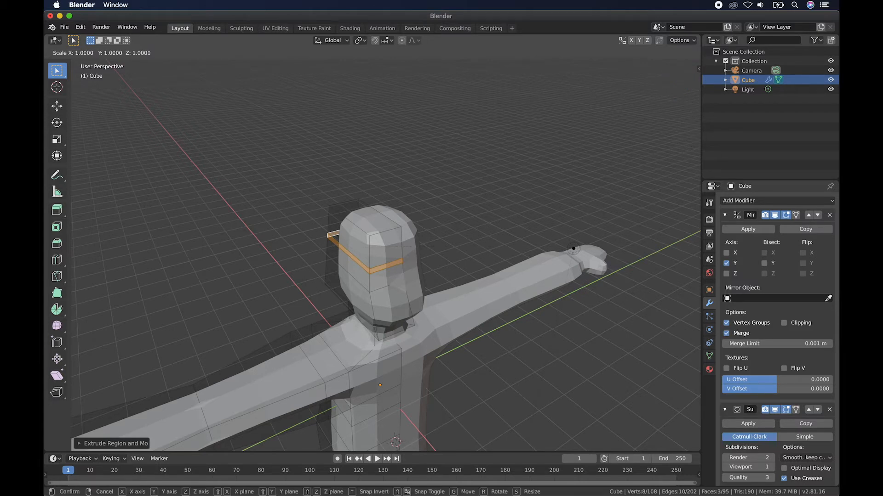
key(shift+z)
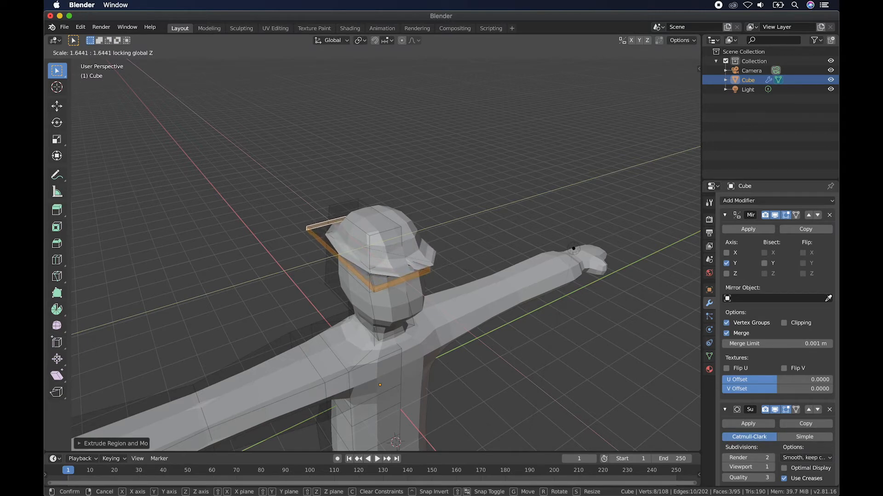
click(469, 283)
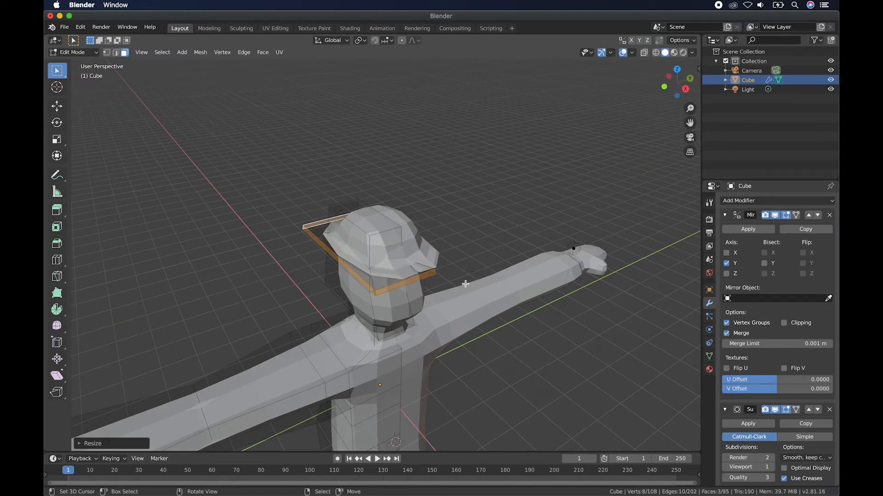
key(2)
middle_drag(449, 285, 364, 258)
click(365, 258)
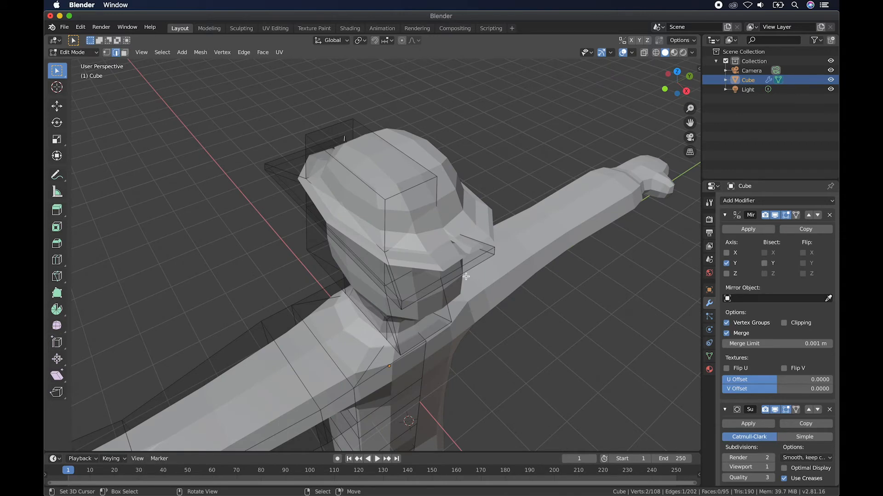
middle_drag(455, 252, 447, 253)
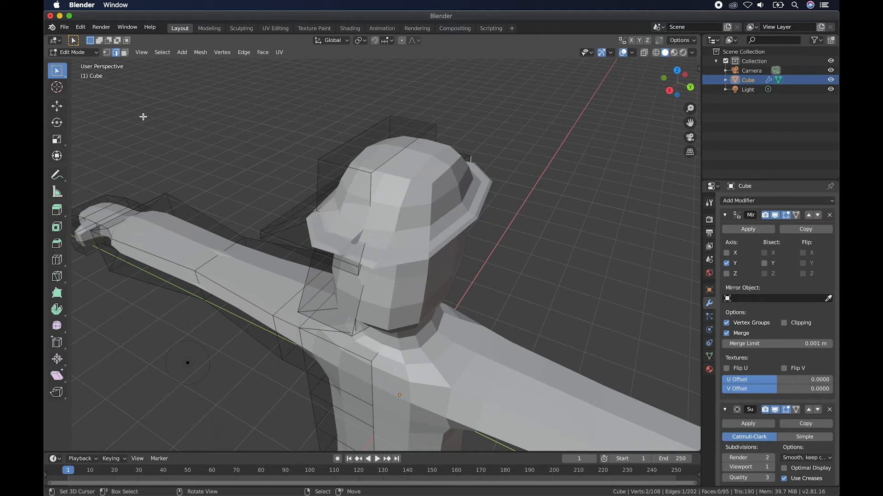
Step: Switch to Object Mode and turn off the Subdivision Surface modifier's viewport display
click(88, 52)
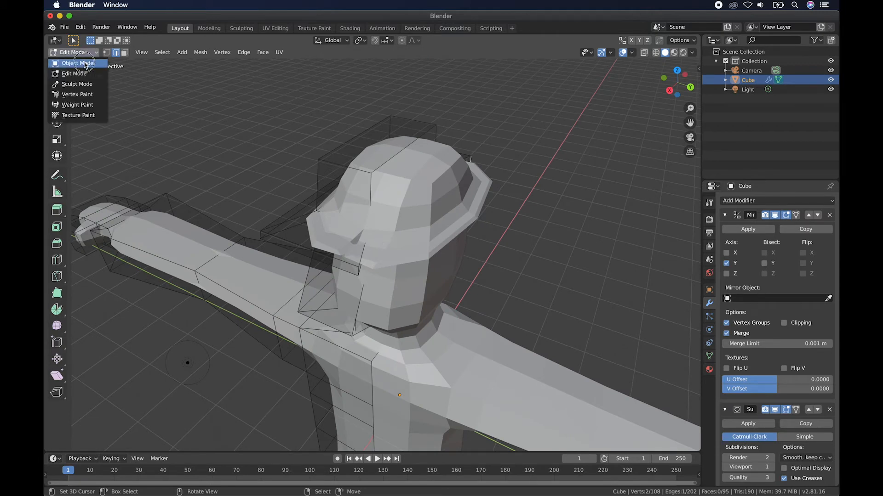
click(86, 65)
middle_drag(276, 173, 274, 172)
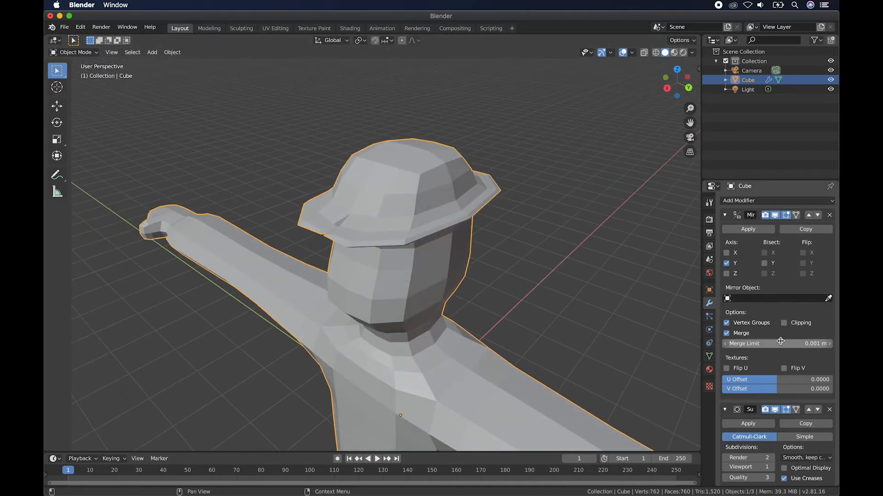
scroll(780, 341, down, 1)
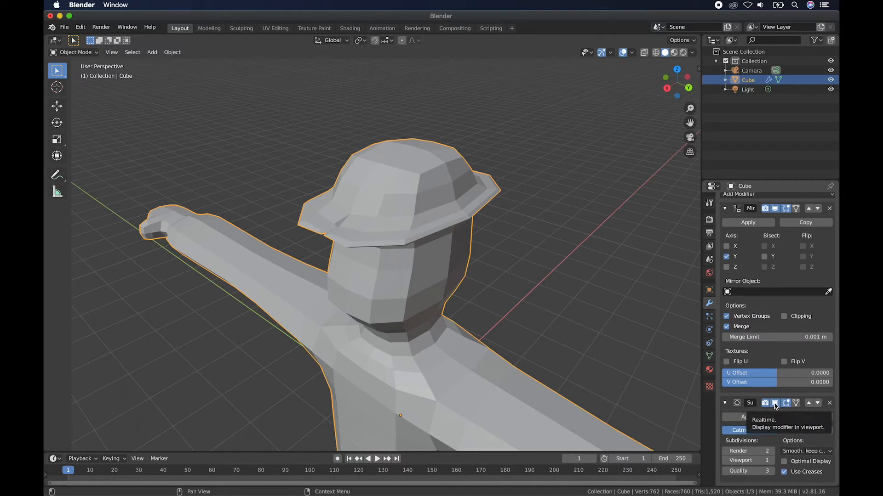
click(775, 404)
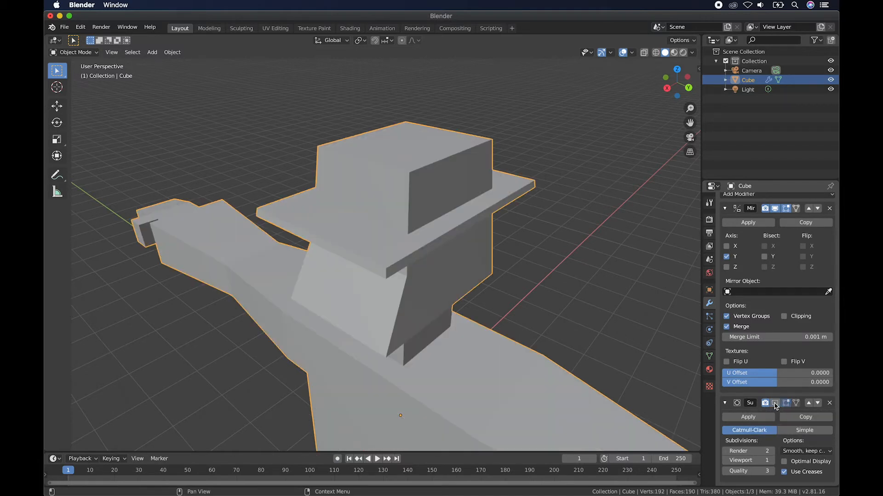
Step: Turn the Subdivision Surface modifier's viewport display back on
click(775, 404)
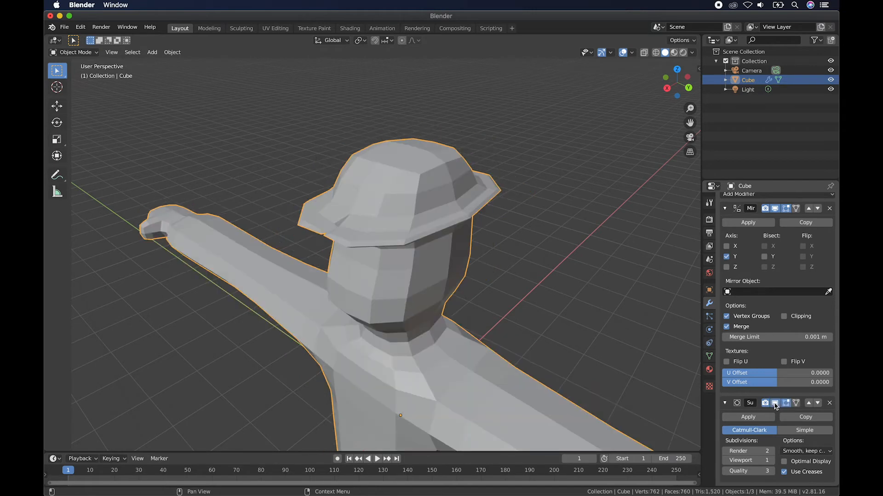
scroll(372, 248, up, 5)
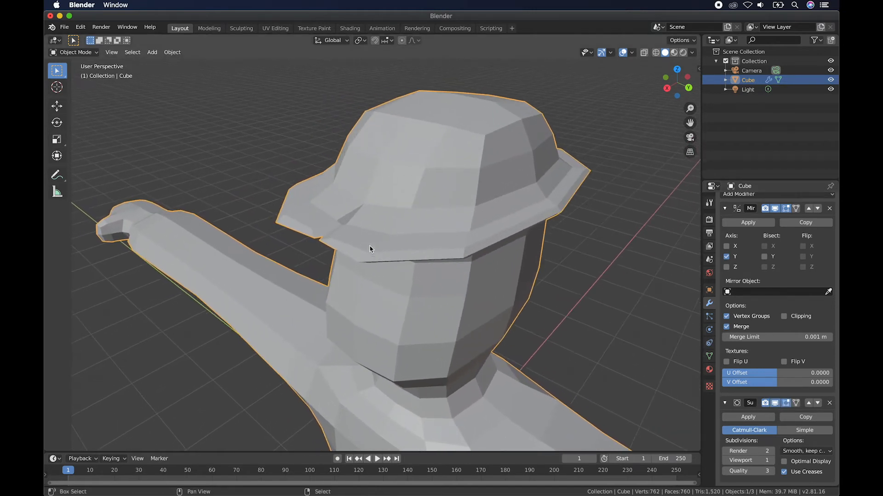
scroll(372, 248, up, 2)
Step: In Edit Mode with face selection, delete the hat brim's small inner end face at the mirror seam on one side of the head
key(Tab)
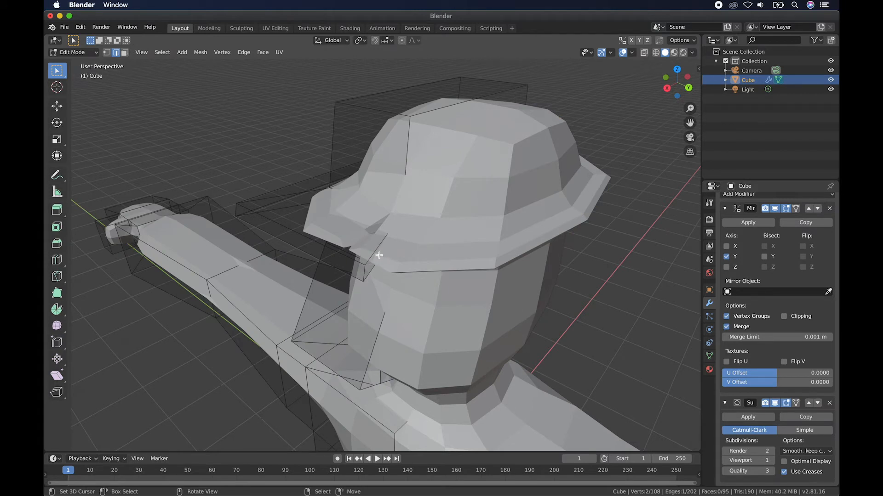
click(124, 53)
click(370, 263)
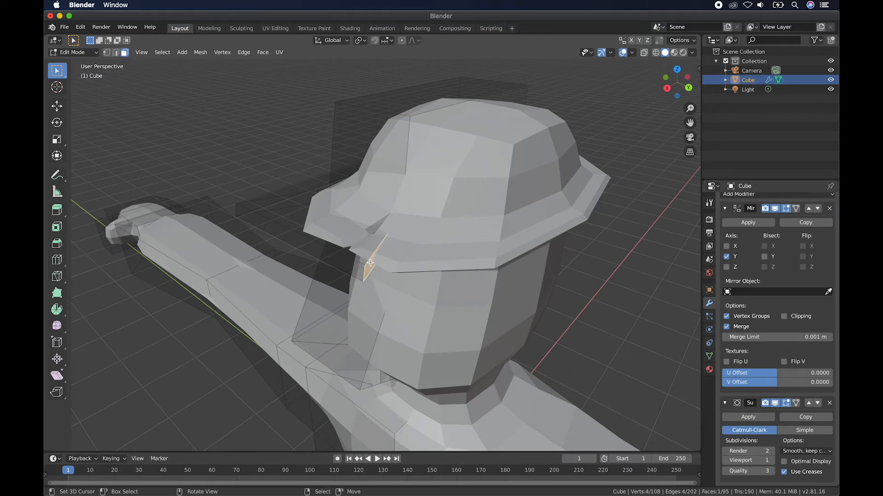
scroll(370, 263, right, 3)
key(x)
click(370, 262)
Step: Delete the matching inner end face of the brim at the mirror seam on the opposite side of the head
scroll(400, 256, right, 3)
scroll(419, 241, right, 10)
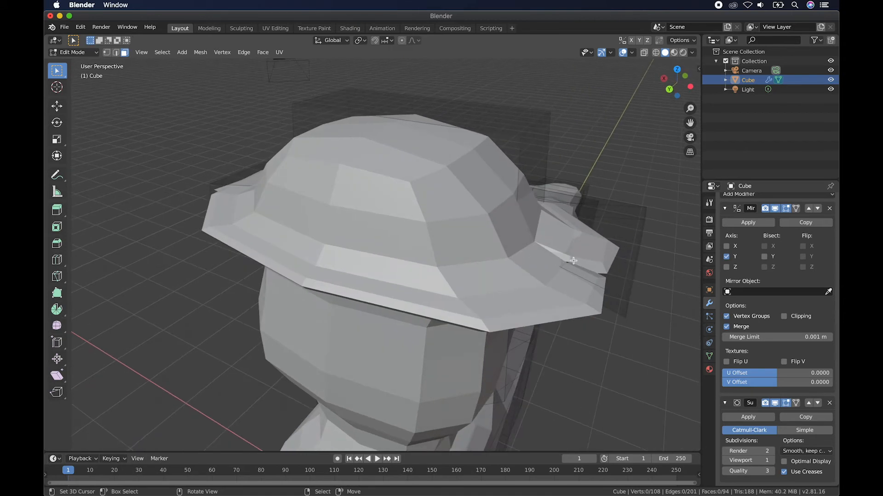
click(573, 265)
scroll(572, 264, right, 10)
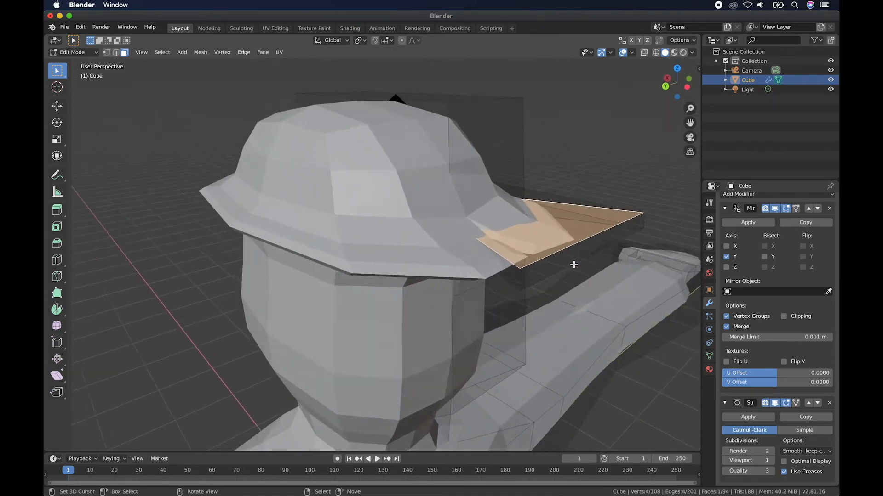
key(s)
click(518, 269)
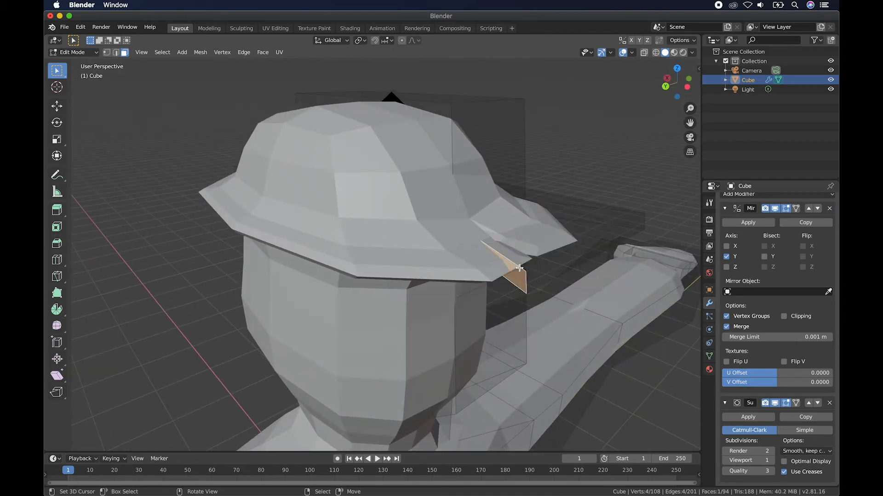
key(x)
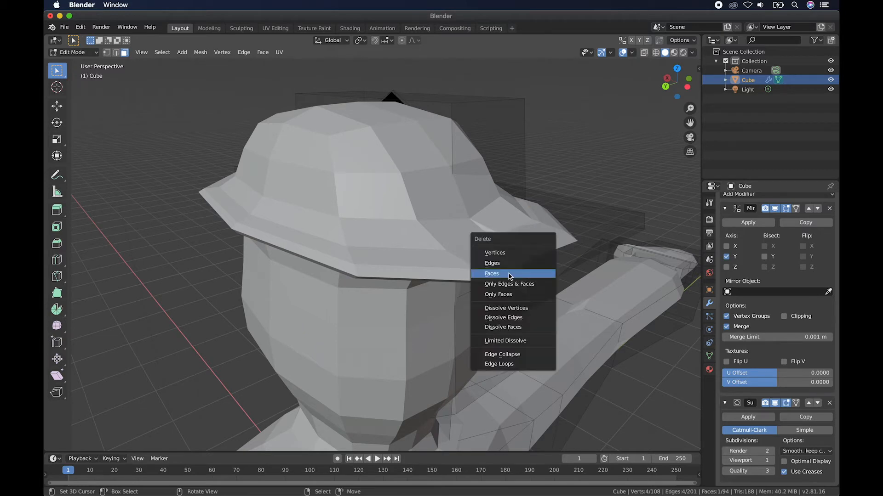
click(508, 274)
Step: Select the brim's vertical outer seam edges on both sides, move them about -0.3 m along Y to close the gap, and return to Object Mode
scroll(508, 274, left, 5)
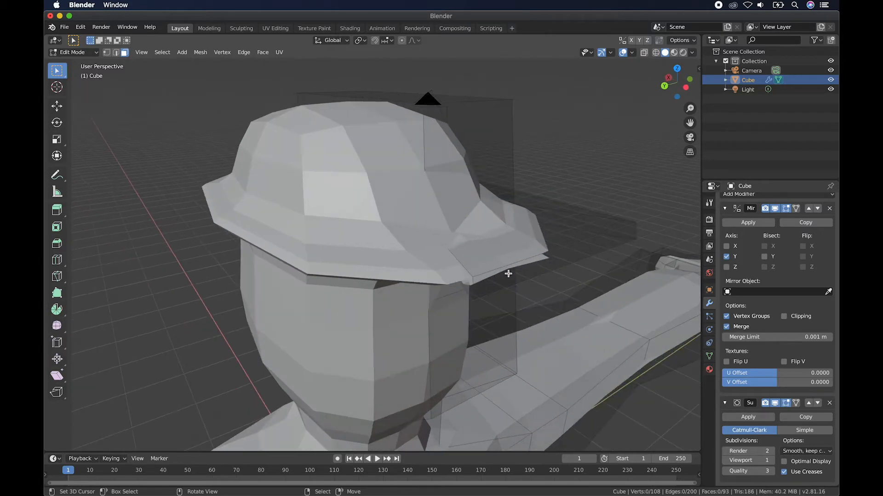
key(2)
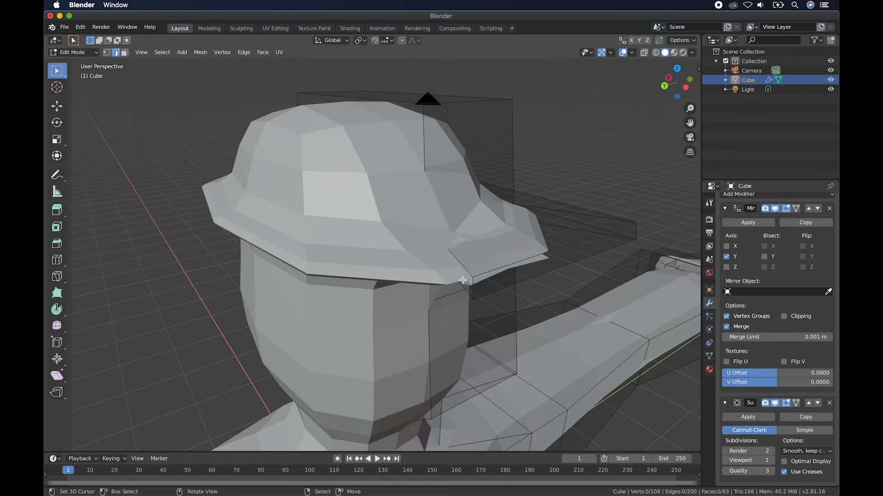
click(472, 283)
scroll(473, 283, left, 15)
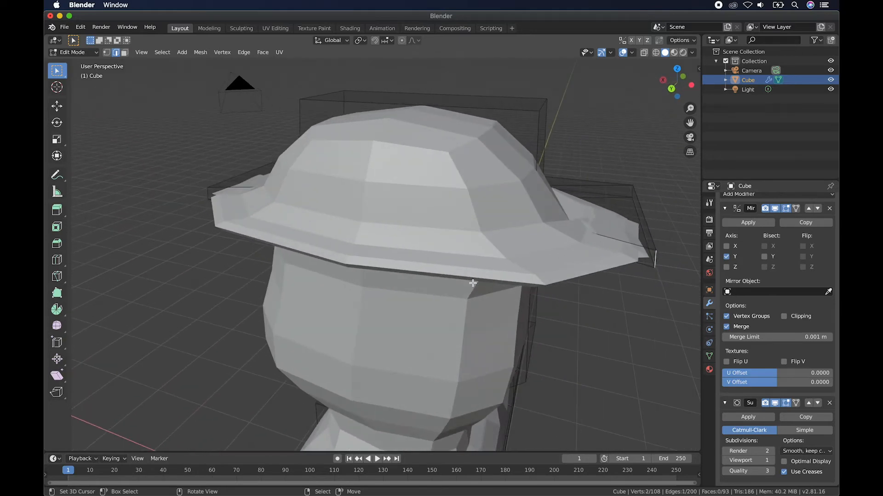
scroll(472, 283, left, 10)
shift+click(429, 276)
key(g)
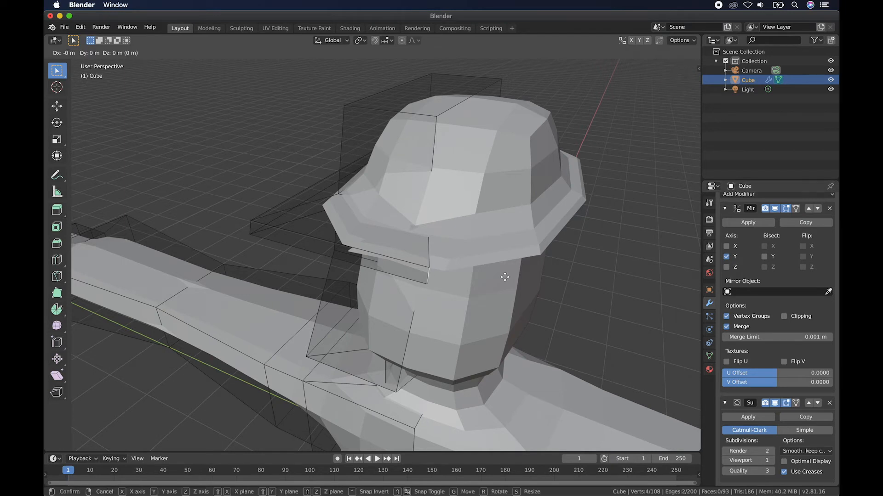
key(y)
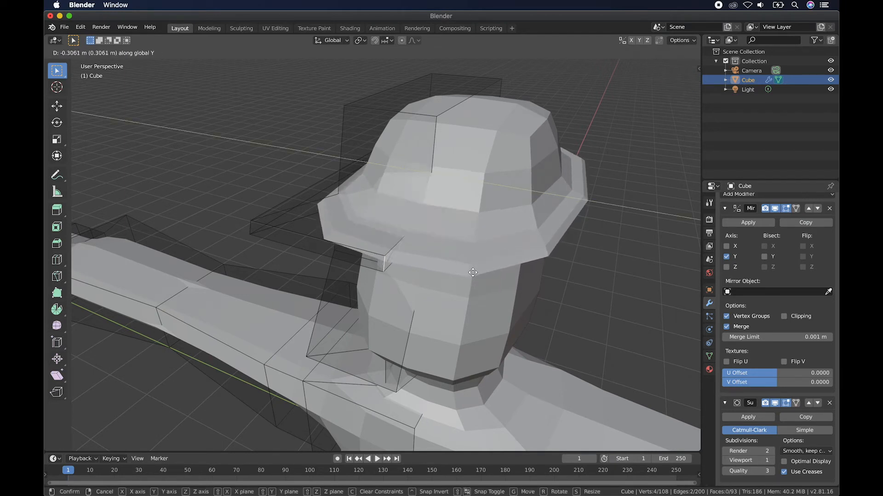
click(473, 272)
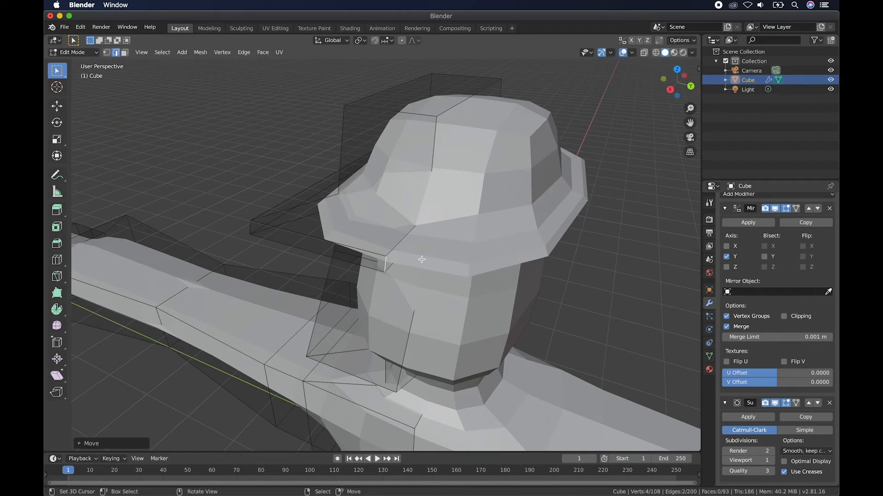
key(Tab)
scroll(507, 276, down, 8)
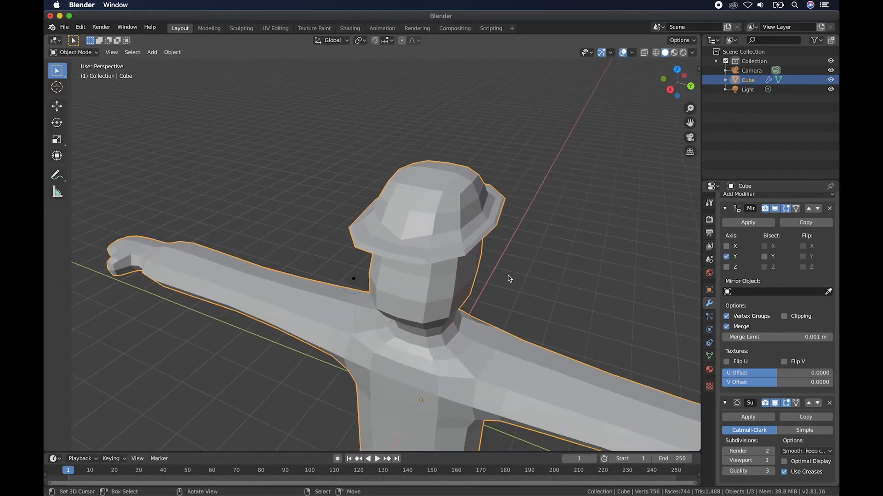
Step: In Edit Mode, raise the top face of the hat about 1.2 m along the global Z axis
scroll(507, 276, left, 5)
key(Tab)
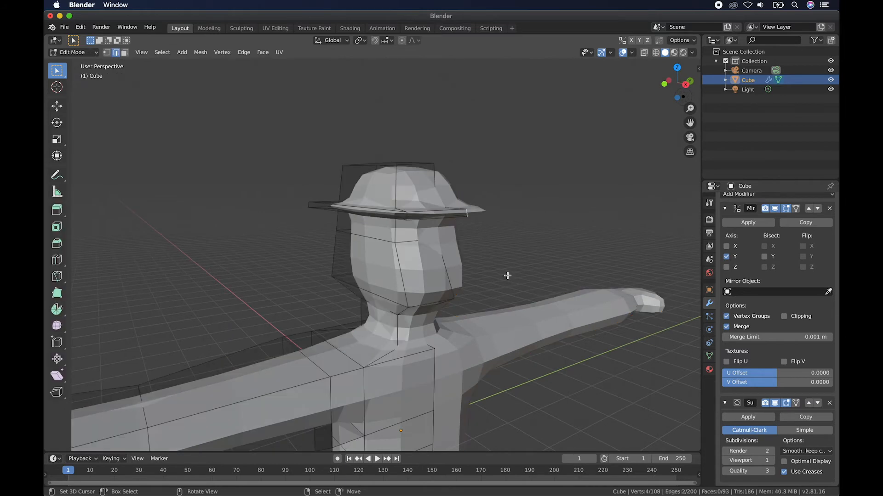
scroll(474, 220, up, 6)
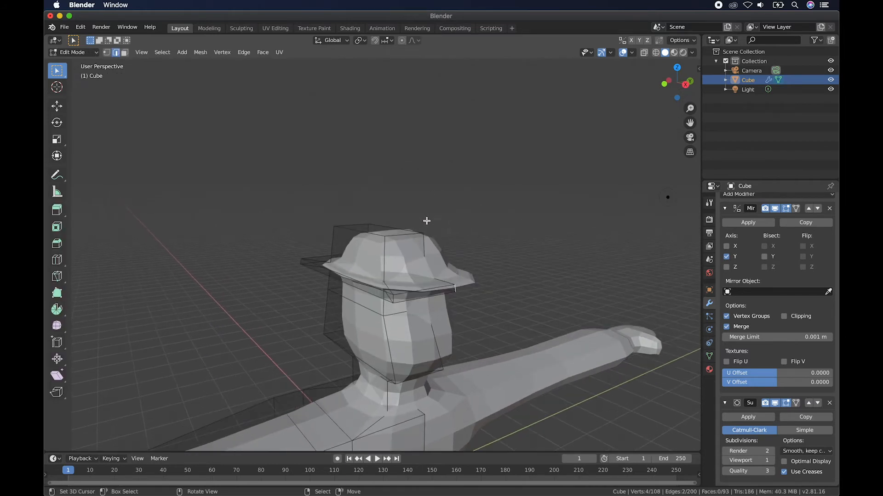
click(124, 52)
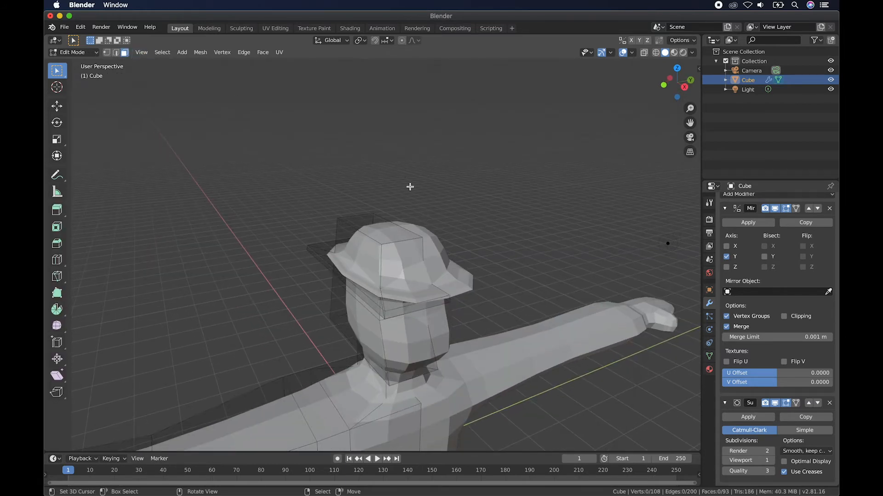
click(389, 230)
key(g)
key(z)
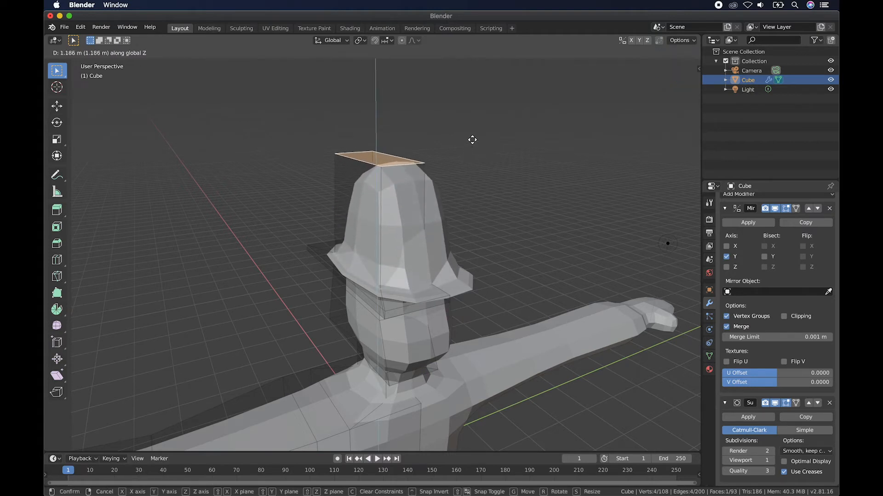
click(473, 138)
scroll(459, 208, up, 5)
scroll(461, 210, up, 5)
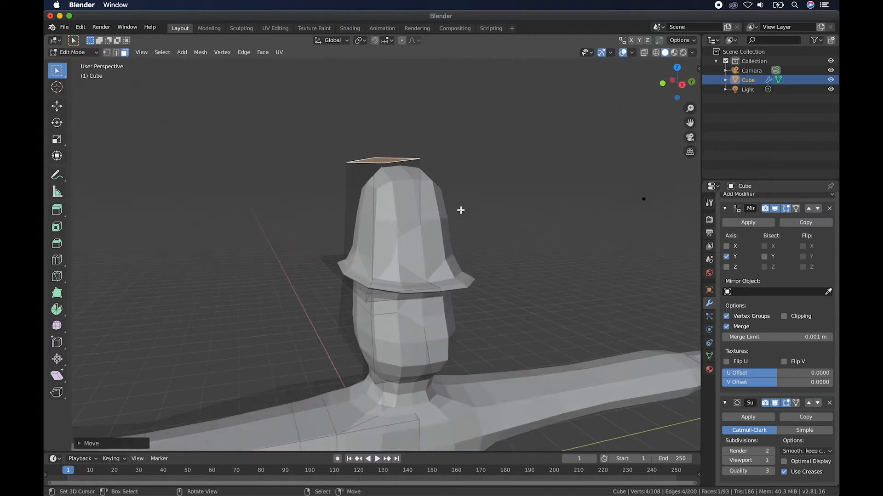
Step: Move the two outer corner edges of the hat brim outward along the global Y axis to widen the brim
click(116, 52)
right_click(399, 300)
scroll(398, 301, left, 10)
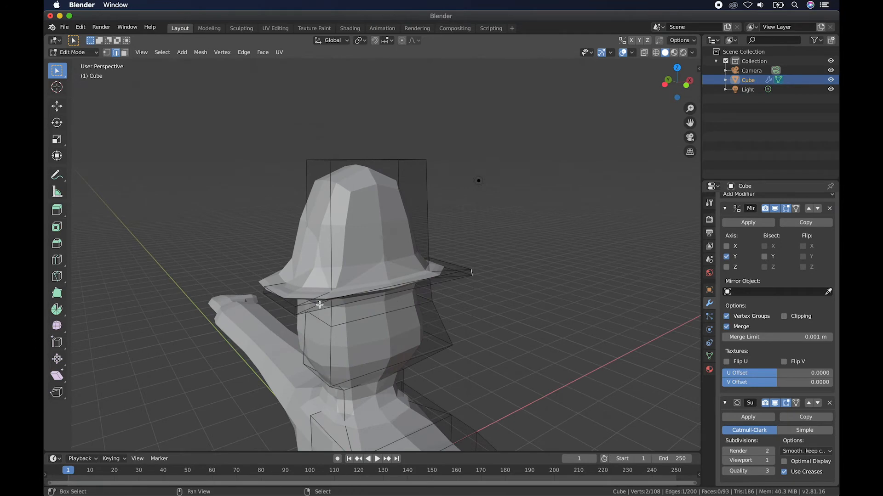
scroll(304, 308, left, 5)
shift+right_click(338, 326)
scroll(338, 325, left, 10)
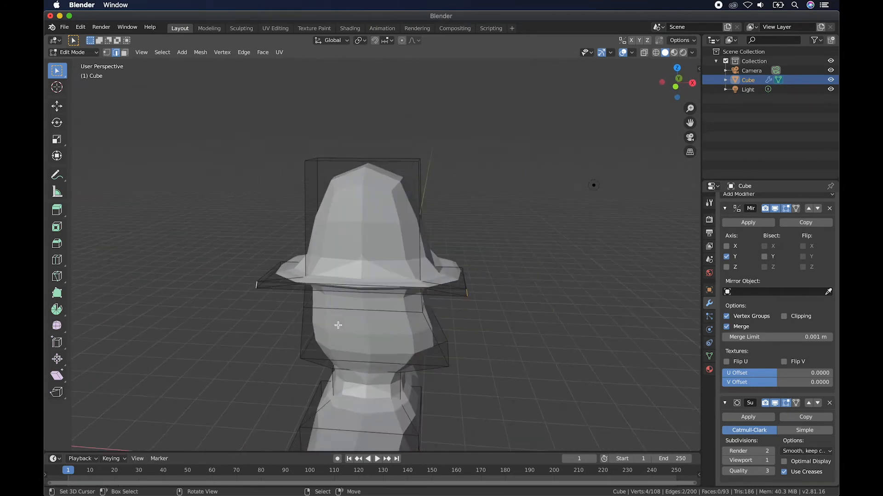
scroll(337, 325, left, 10)
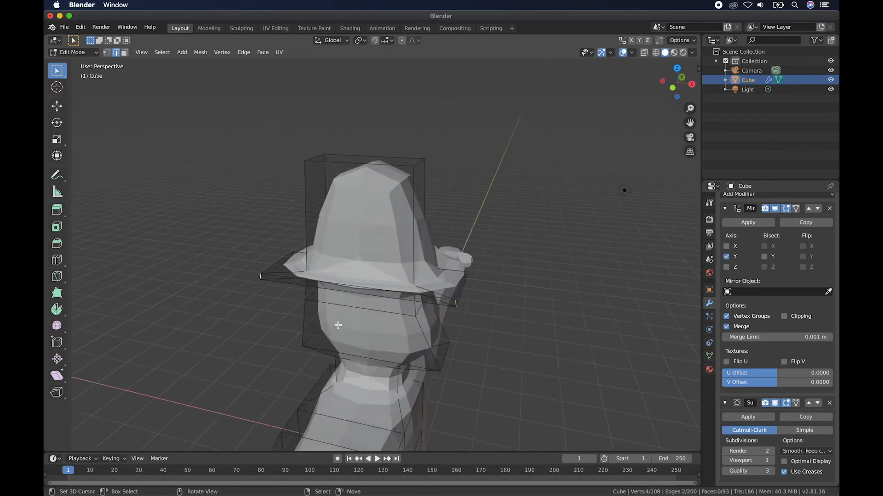
scroll(338, 326, left, 3)
scroll(338, 325, left, 6)
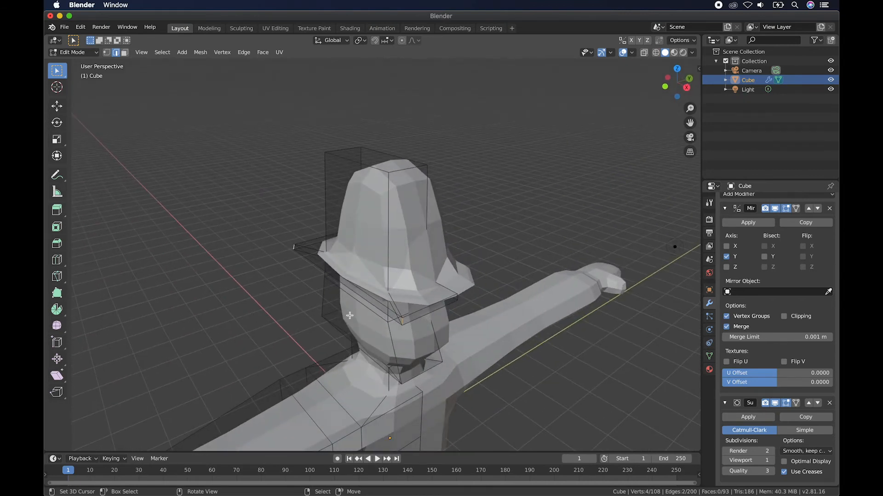
key(g)
key(y)
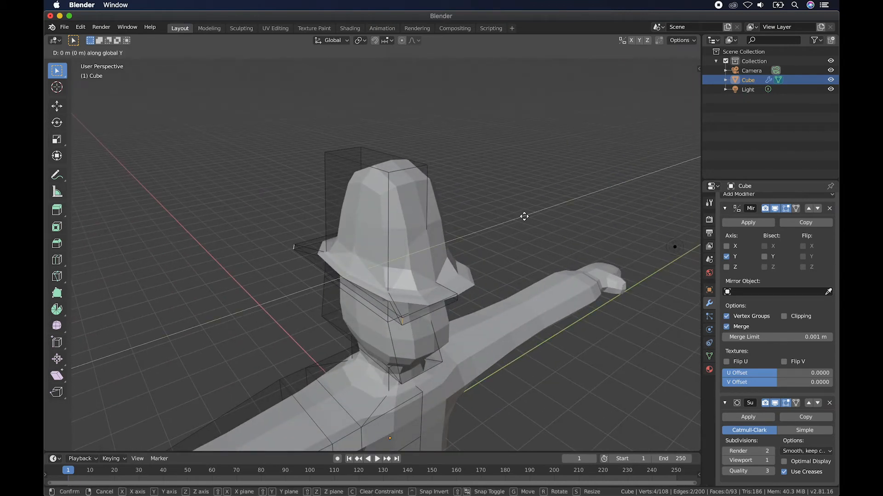
click(491, 235)
scroll(491, 235, left, 5)
scroll(492, 235, left, 3)
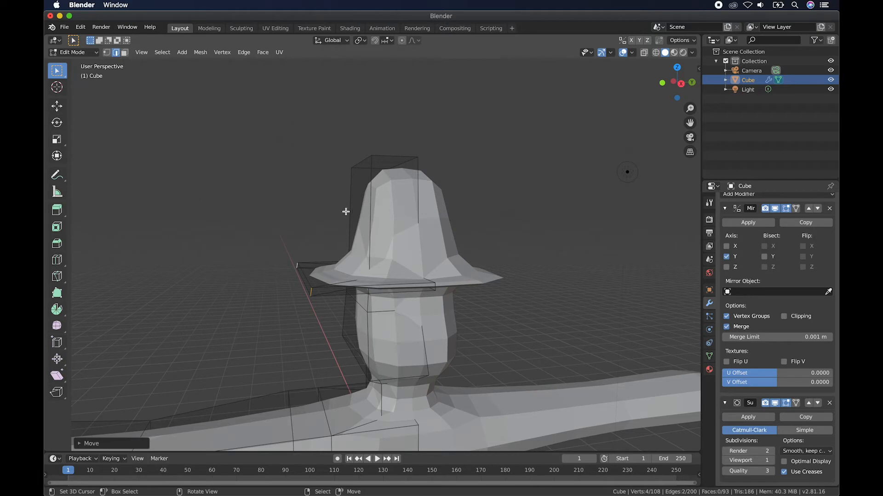
Step: Add a loop cut around the hat's crown and slide it near the top, to a factor of about -0.80
scroll(380, 214, down, 3)
scroll(380, 214, up, 2)
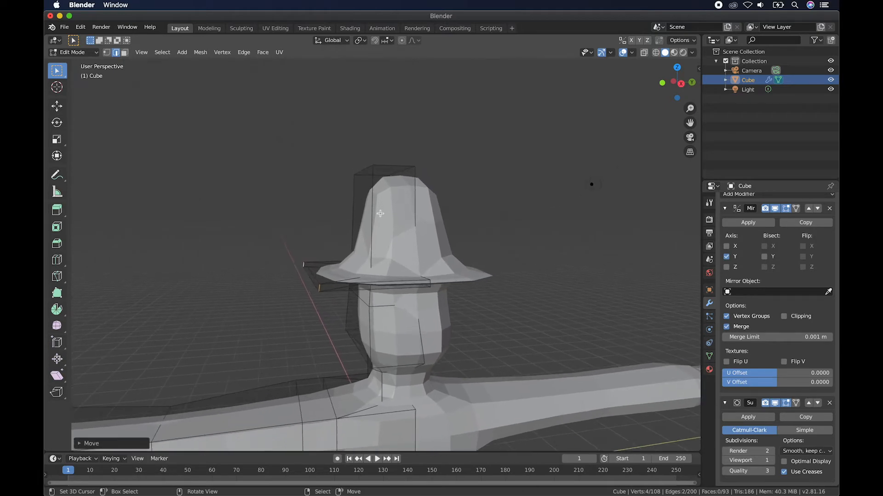
key(ctrl)
key(ctrl+r)
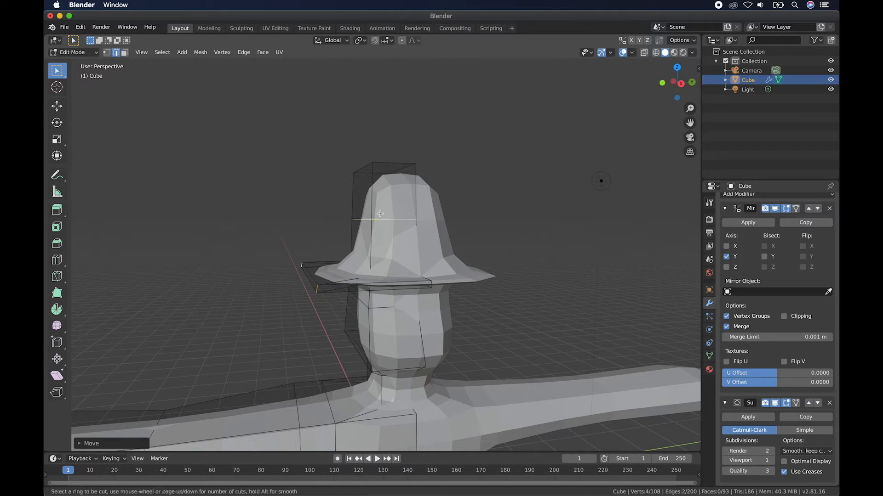
click(380, 214)
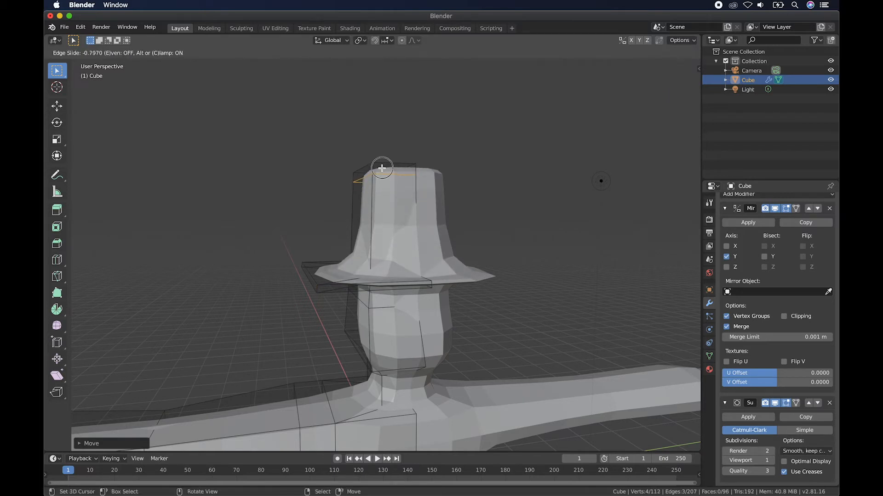
click(377, 214)
Step: Add a second loop cut around the crown and slide it down near the brim, to a factor of about 0.80
key(ctrl+r)
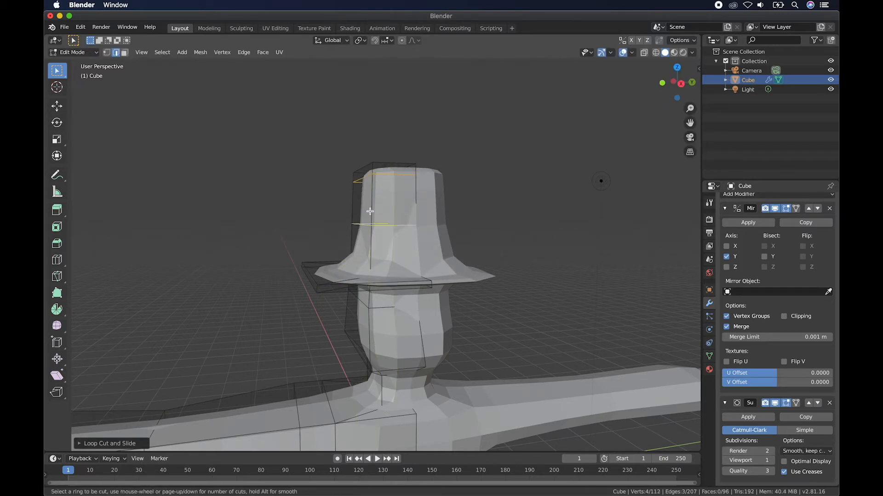
click(371, 212)
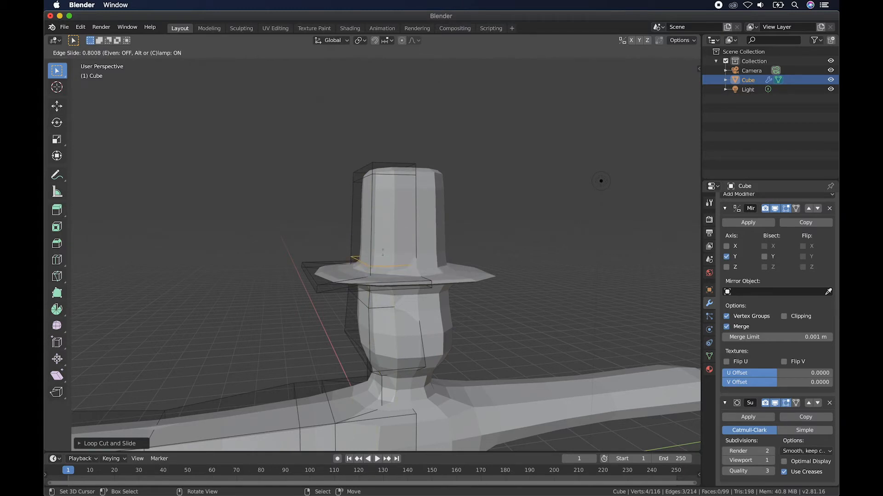
click(382, 252)
middle_drag(445, 243, 445, 243)
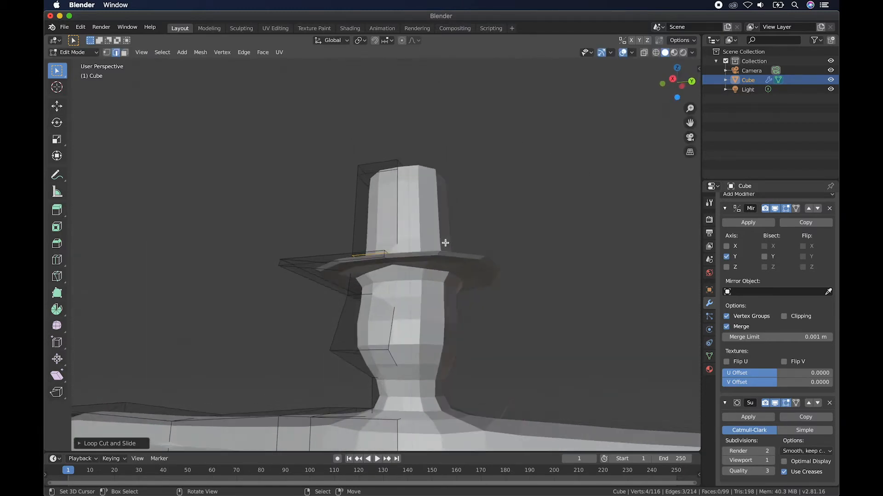
scroll(445, 242, down, 8)
scroll(445, 243, down, 2)
mouse_move(445, 242)
middle_down()
mouse_move(445, 232)
mouse_move(445, 243)
middle_up()
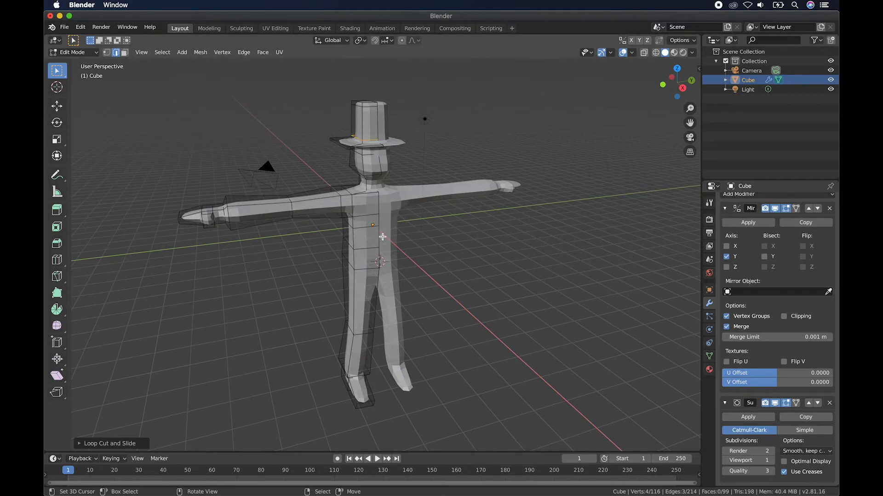
Step: Return to Object Mode and apply Shade Smooth to the whole figure
middle_drag(382, 237, 380, 237)
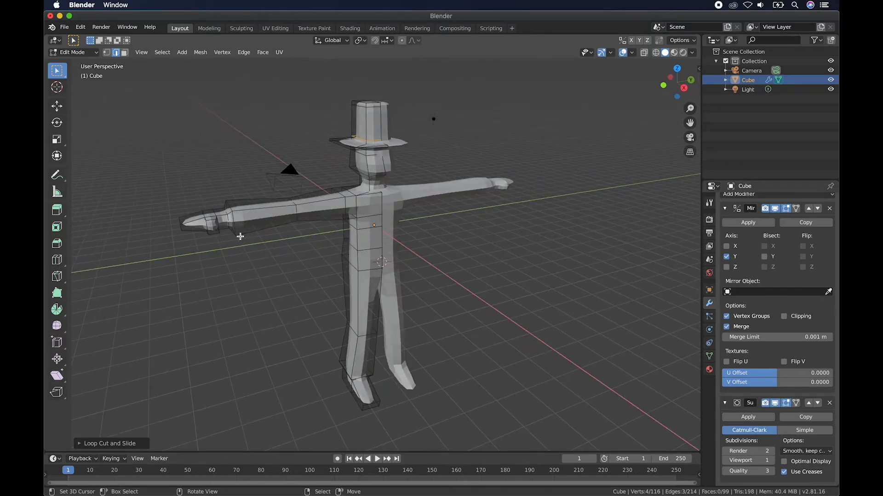
middle_drag(240, 236, 450, 239)
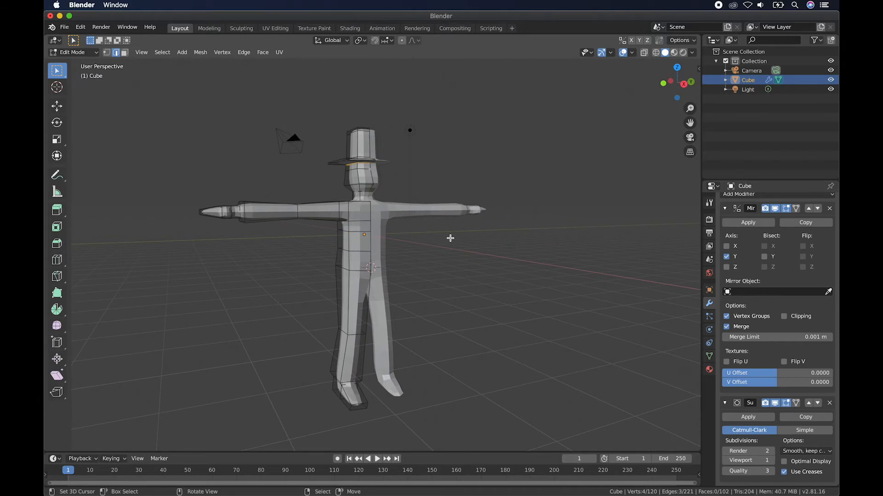
scroll(450, 238, up, 5)
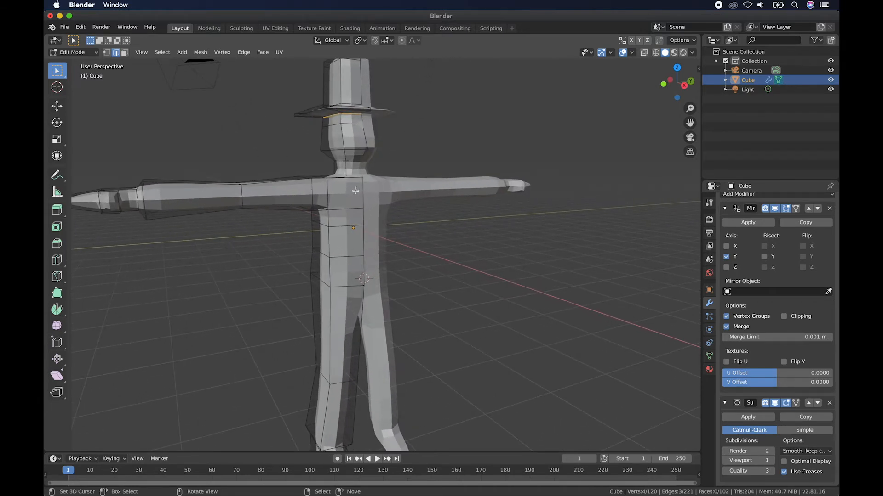
scroll(407, 236, down, 2)
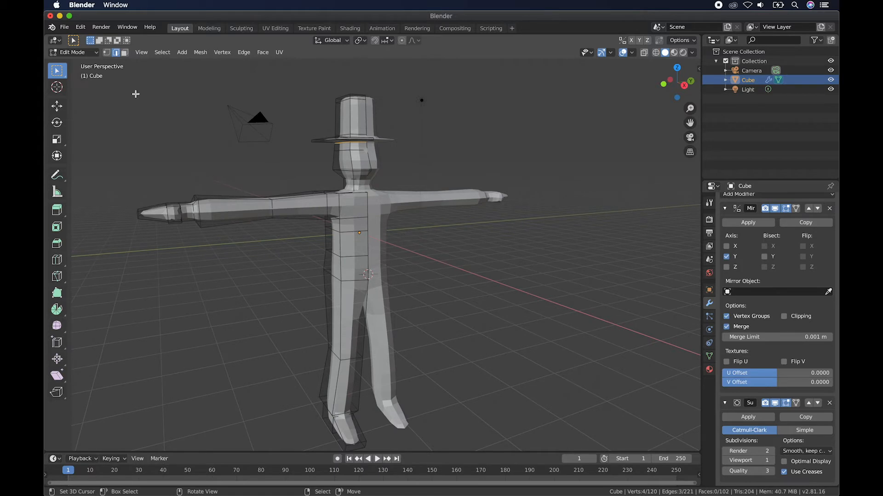
click(90, 52)
click(90, 61)
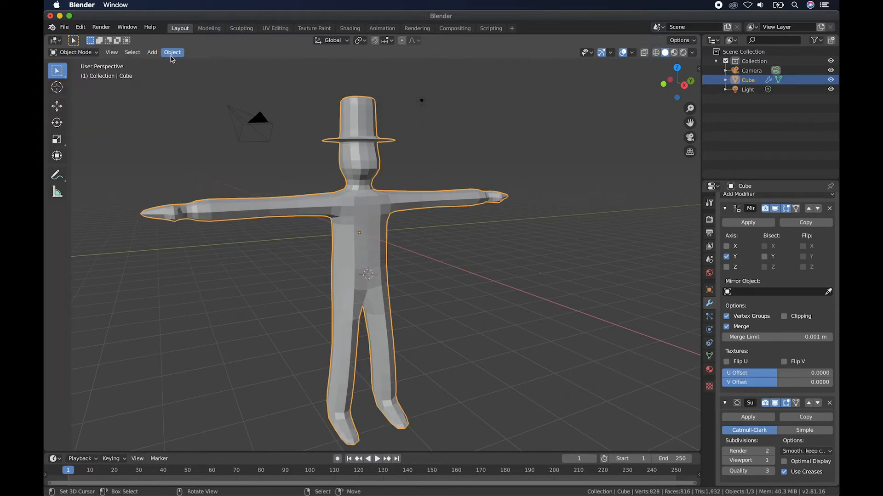
click(172, 52)
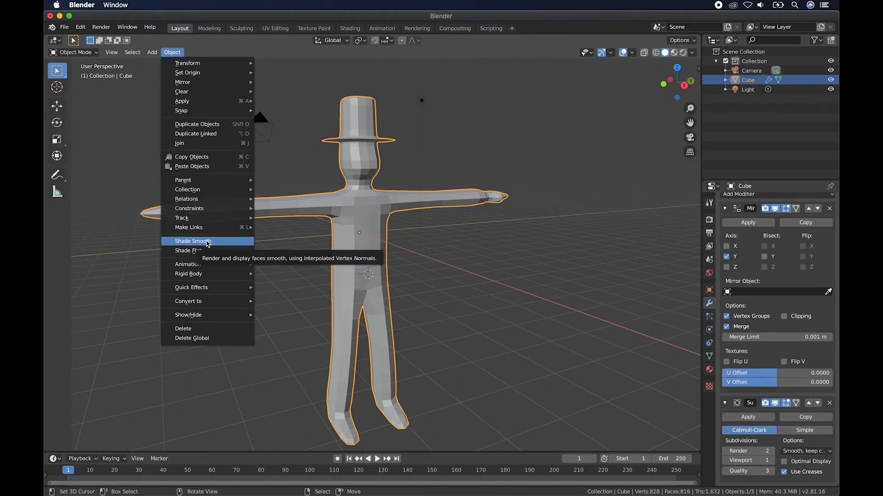
click(207, 242)
Step: Set the Mirror modifier's Merge Limit to 0.02 m to close the gap in the hat brim, undoing a trial value of 1 m
middle_drag(207, 243, 380, 207)
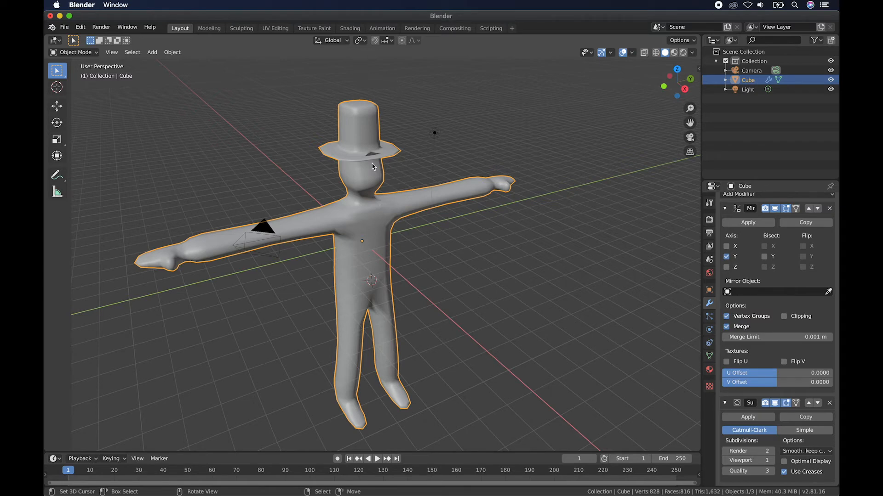
scroll(374, 165, up, 2)
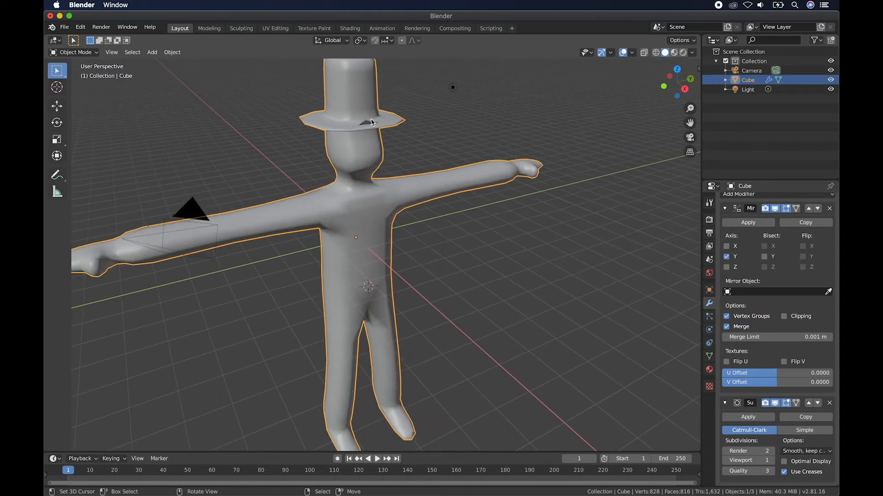
shift+middle_drag(370, 124, 384, 183)
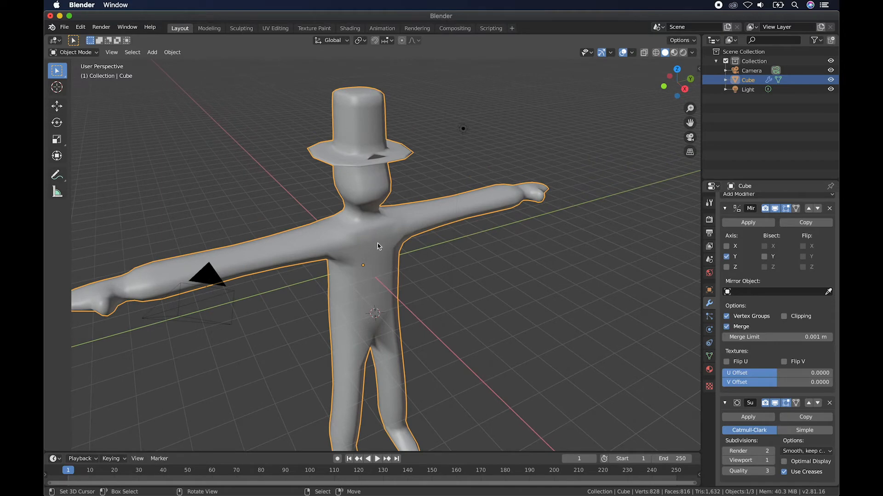
scroll(375, 193, up, 5)
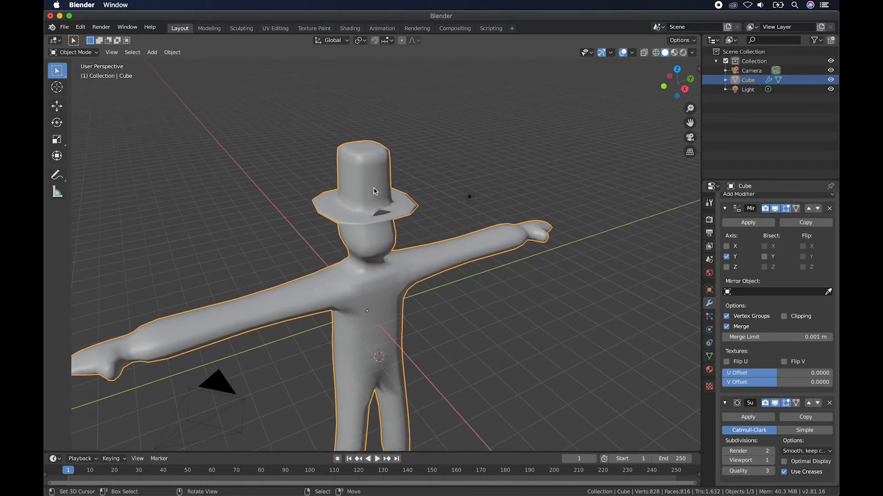
shift+scroll(373, 191, up, 4)
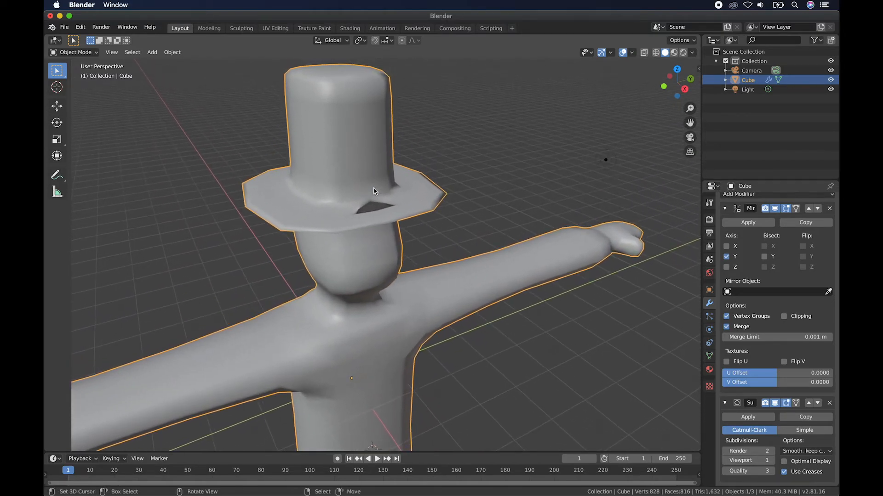
scroll(374, 191, right, 2)
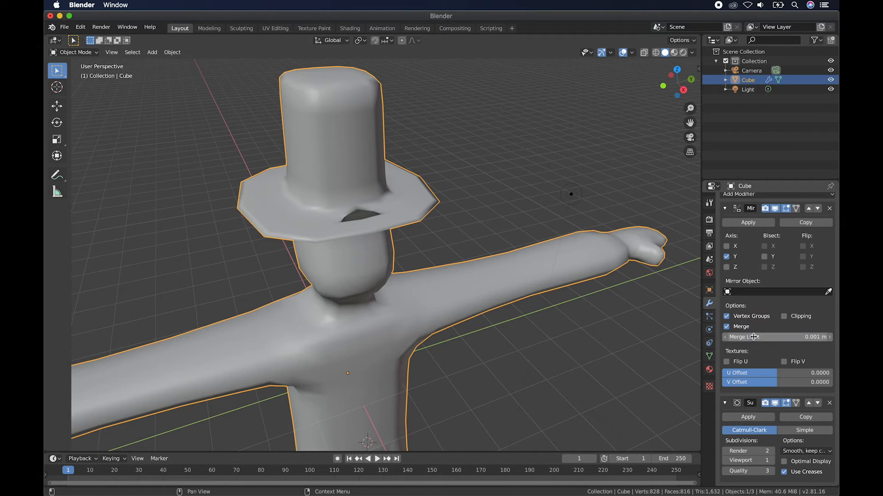
click(831, 341)
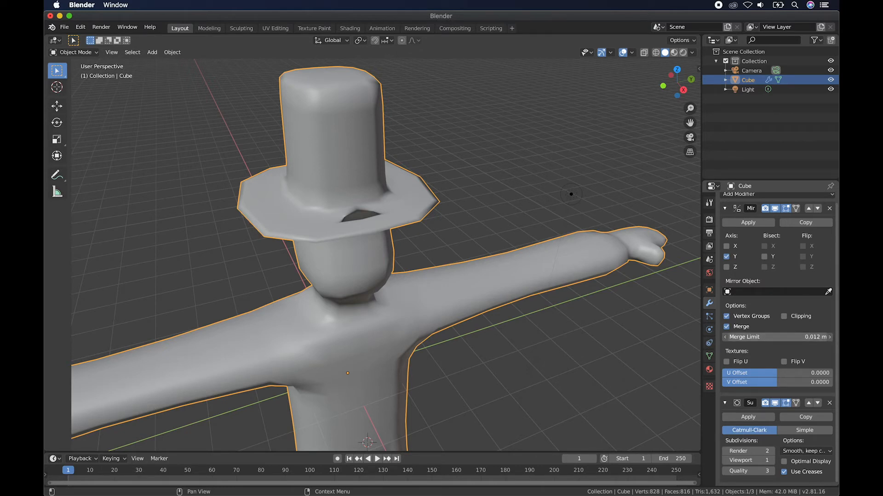
drag(800, 337, 804, 338)
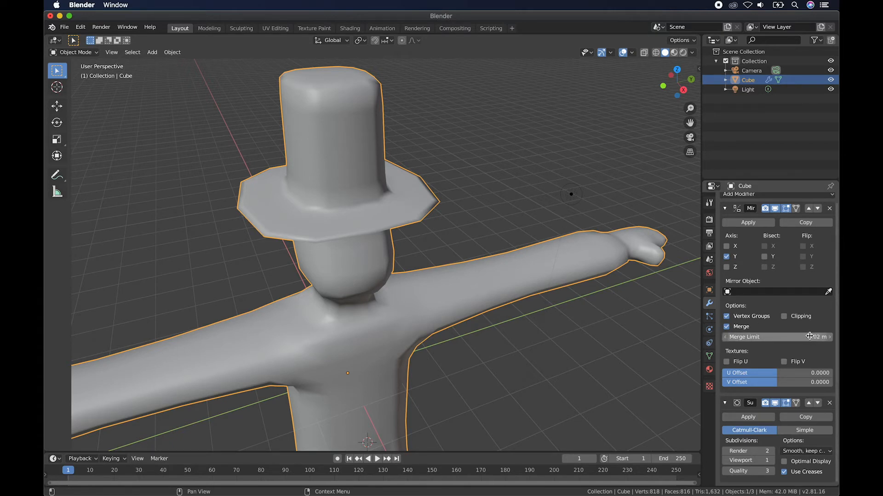
drag(813, 337, 826, 337)
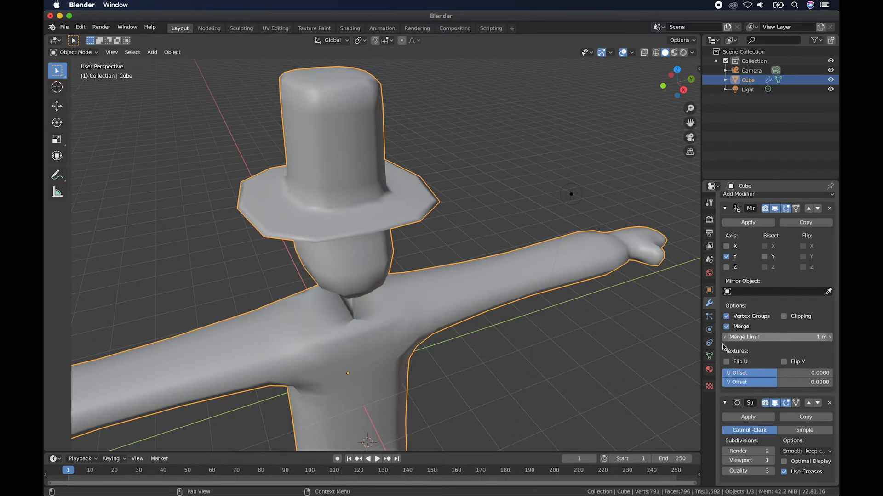
key(super+z)
Step: Set the Subdivision modifier's viewport level to 2 for the figure
middle_drag(382, 270, 676, 268)
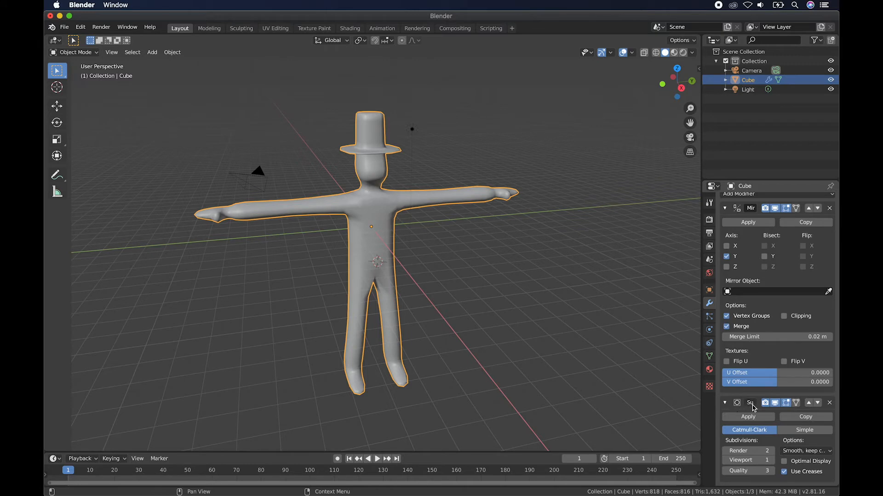
click(771, 461)
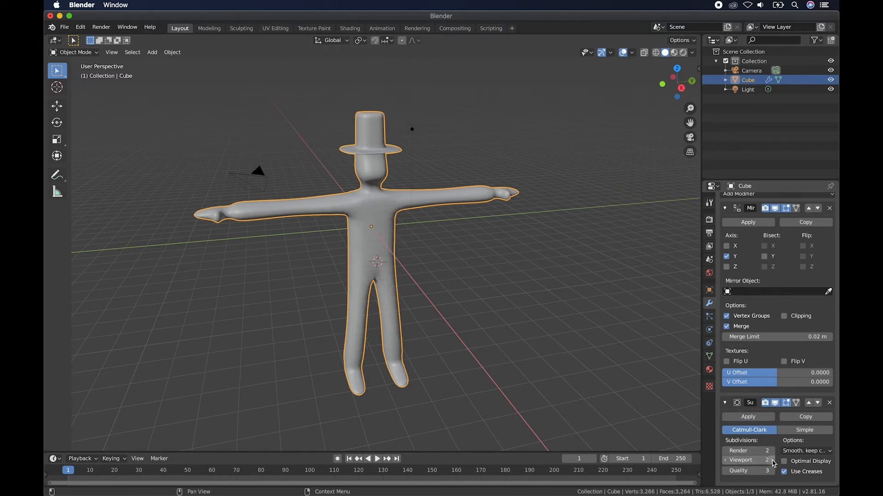
Step: Set the Subdivision modifier's viewport level to 3 and check the smoothed figure
click(772, 460)
scroll(445, 280, up, 5)
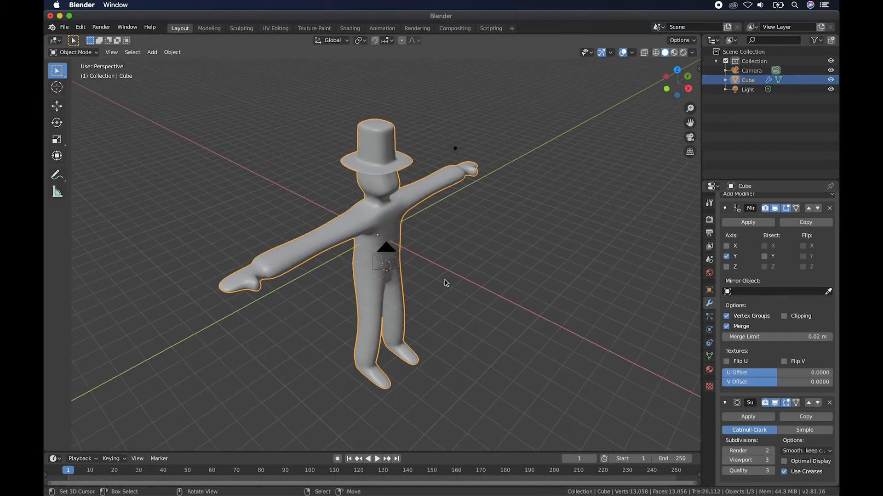
scroll(445, 282, down, 5)
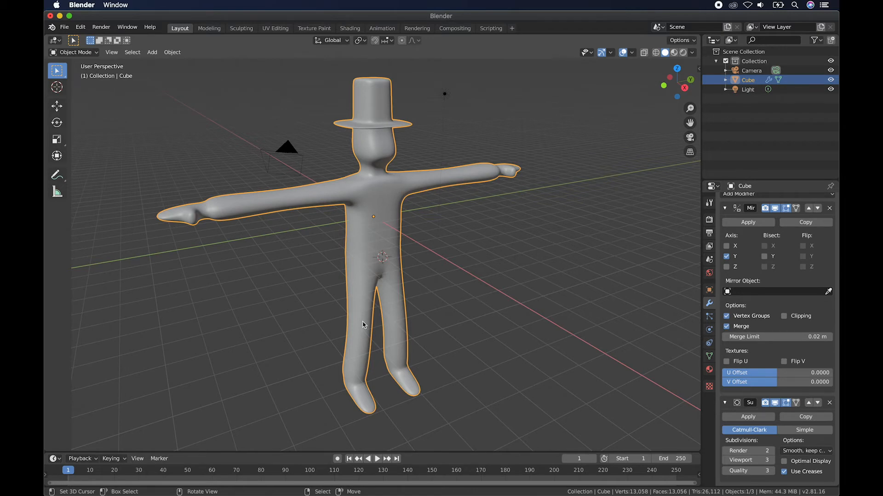
scroll(394, 242, up, 2)
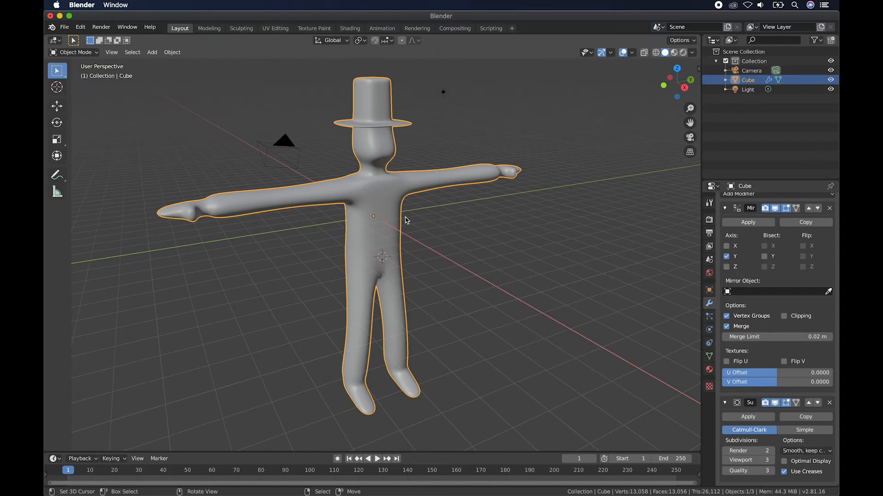
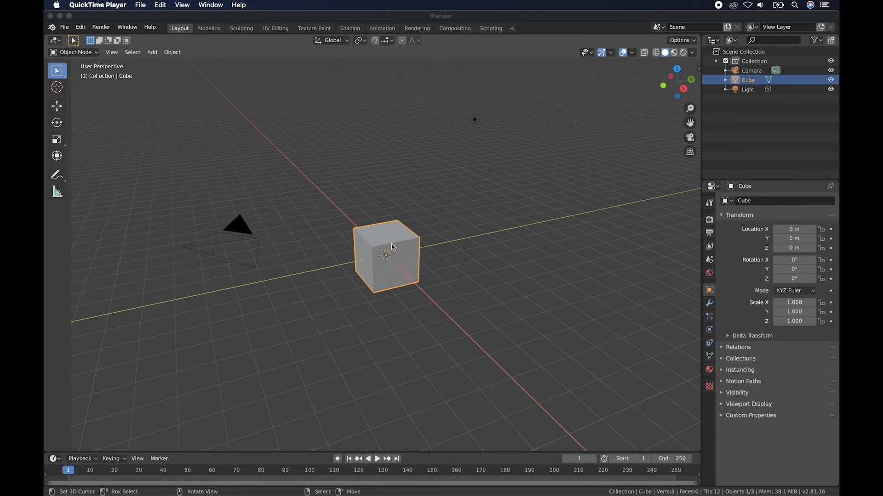
Step: Scale the cube's top face along Y to about 0.03 to form a wedge, then return to Object Mode
middle_drag(385, 259, 385, 265)
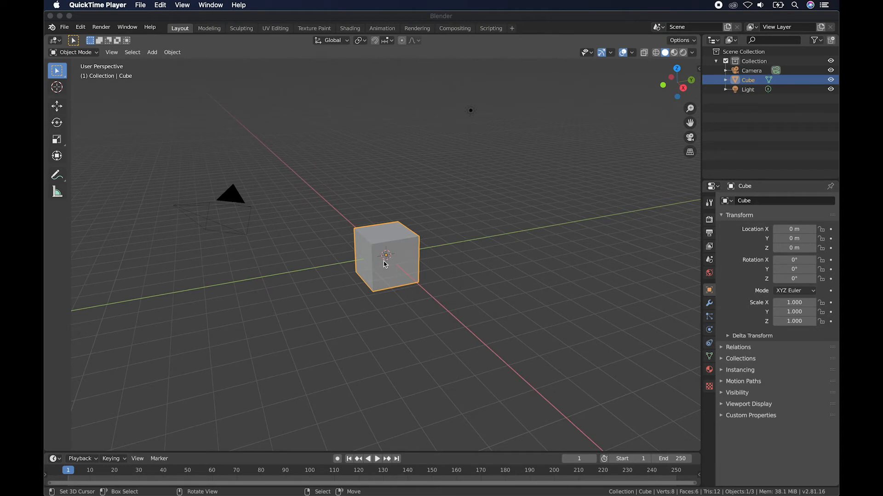
click(409, 235)
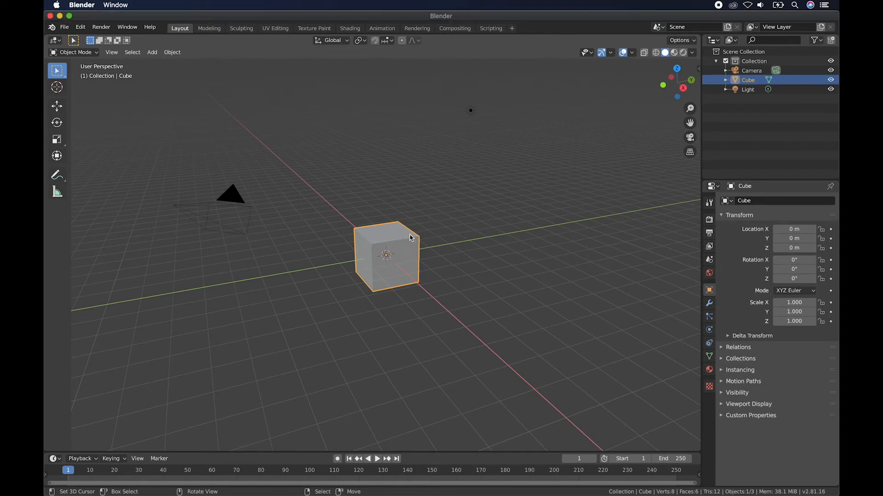
key(Tab)
click(126, 54)
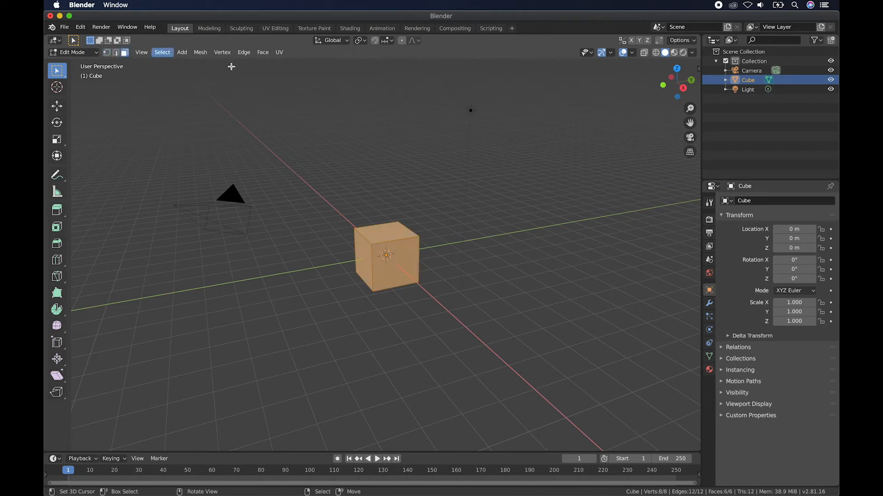
click(386, 233)
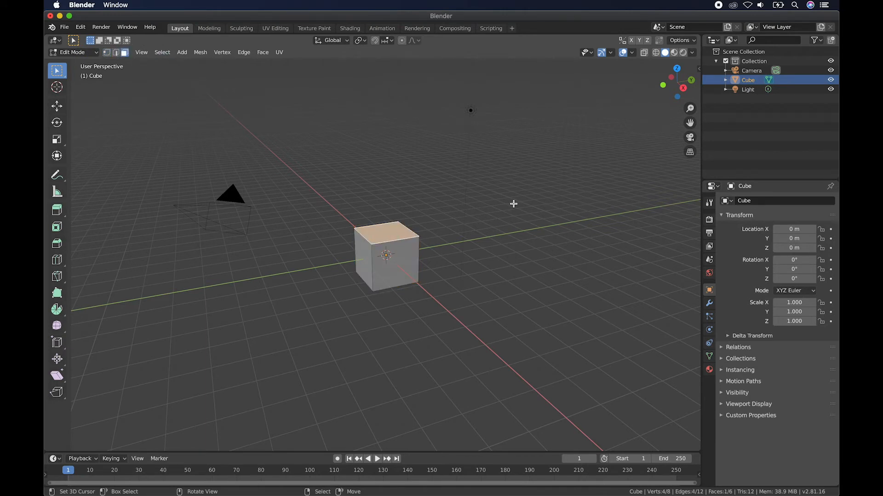
key(s)
key(y)
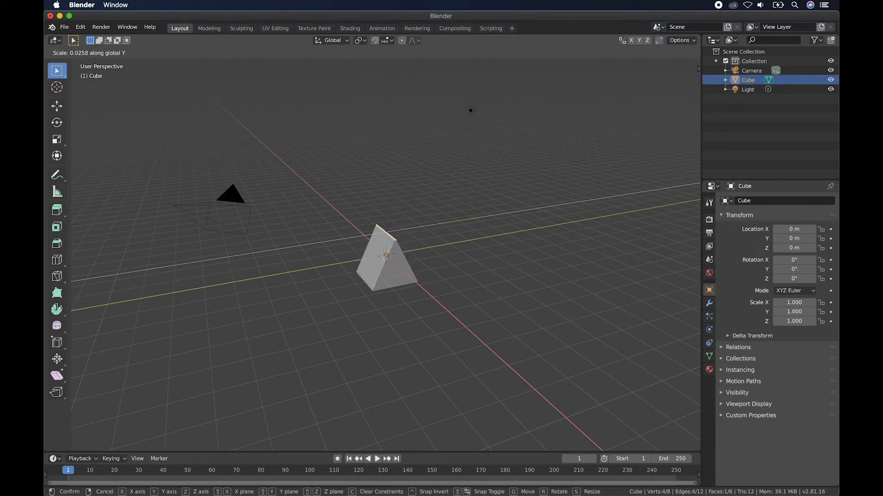
click(389, 230)
key(Tab)
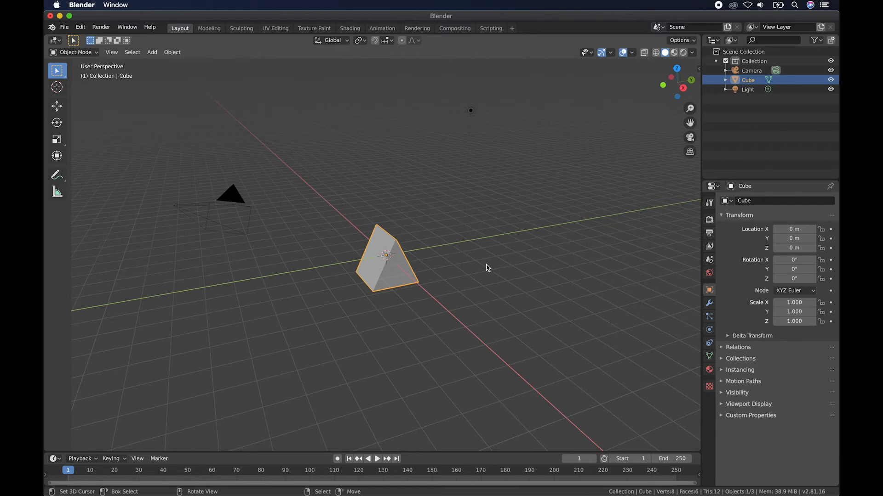
Step: Scale the whole wedge up to about 2.05, then narrow it along X to a scale of about 0.67
key(s)
click(588, 281)
key(s)
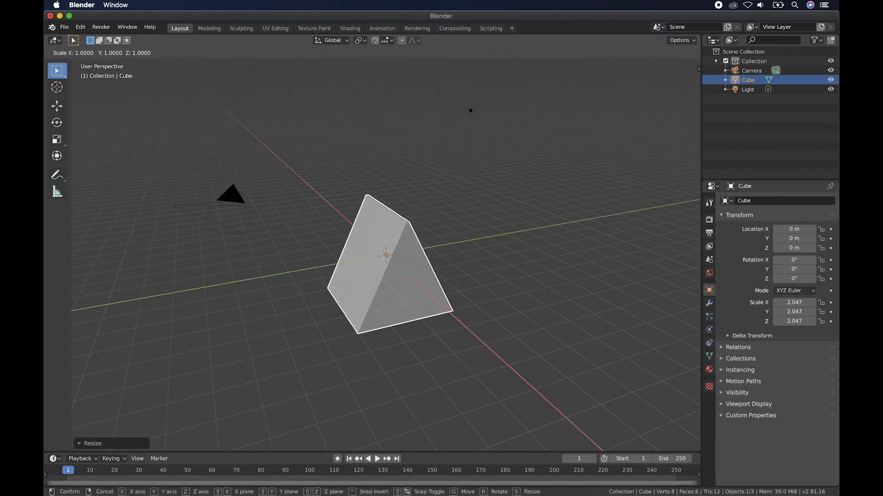
key(x)
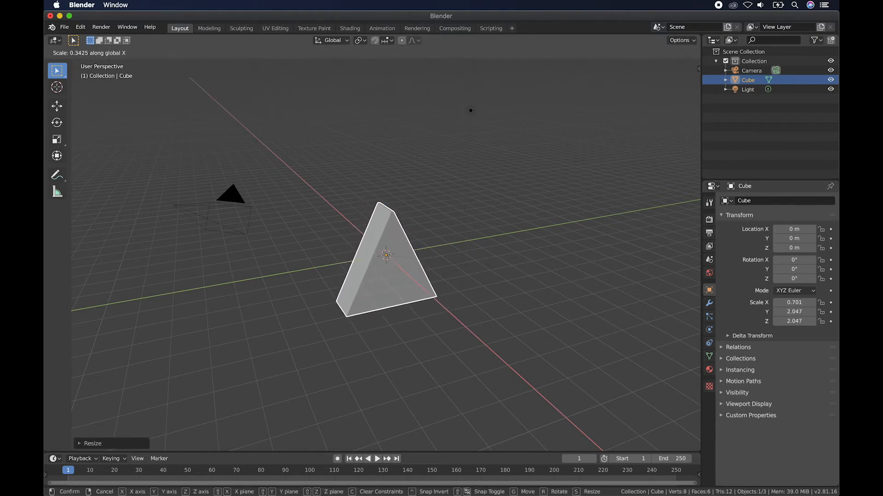
click(448, 265)
middle_drag(414, 288, 414, 290)
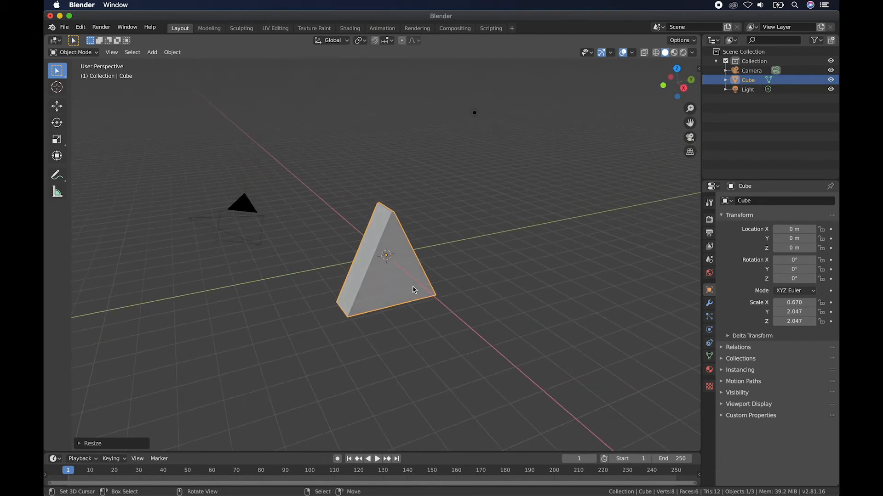
Step: Undo the wedge's scaling and the top-face taper to get back to the plain cube in Object Mode
key(alt+s)
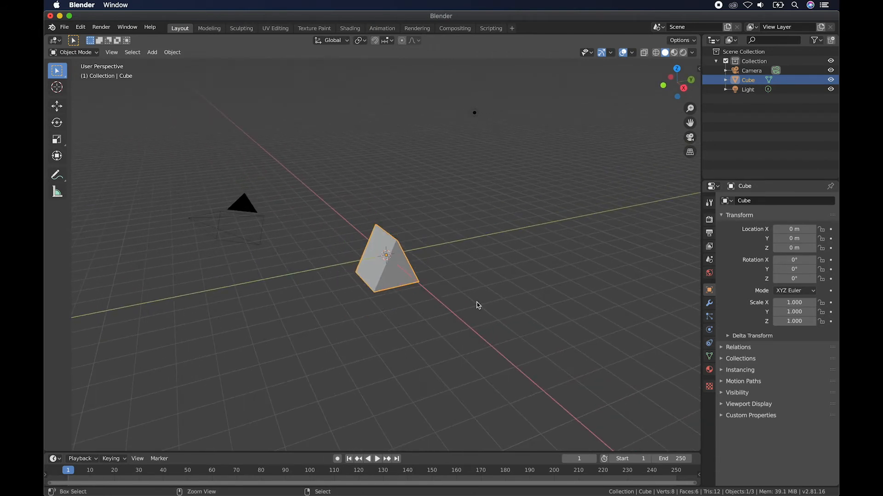
key(Tab)
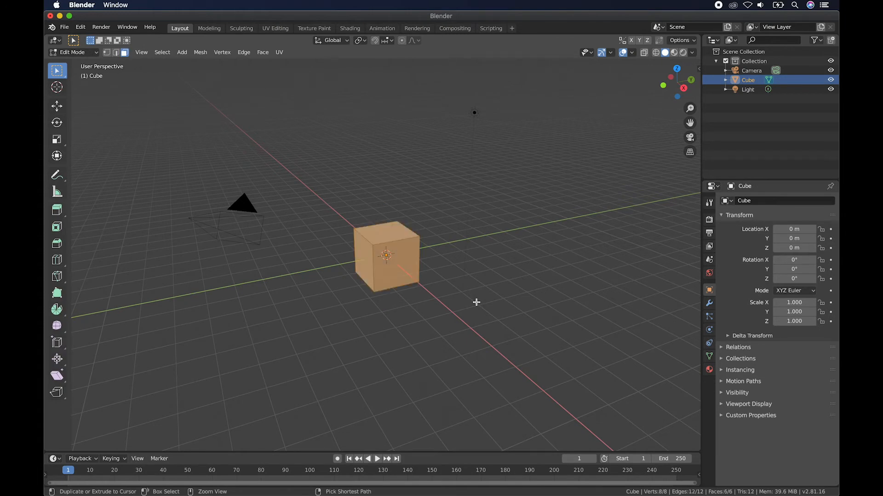
key(Tab)
Step: Add a Subdivision Surface modifier at level 2 to the cube
click(709, 305)
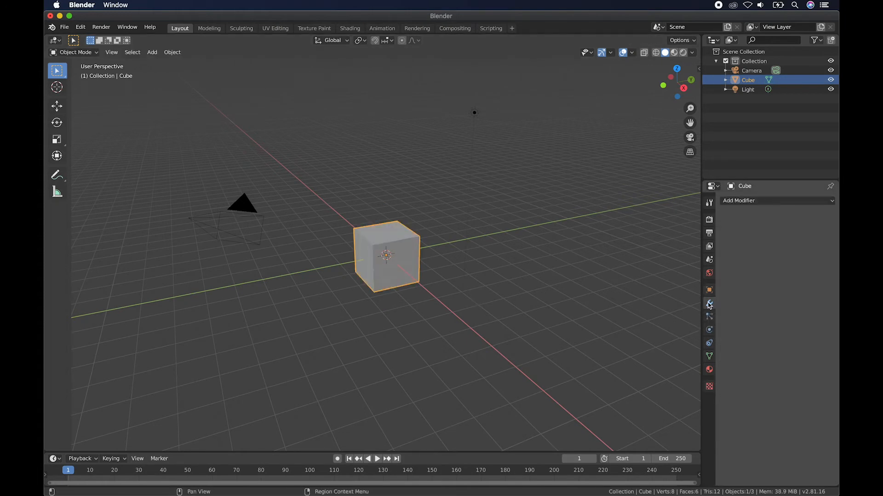
click(784, 203)
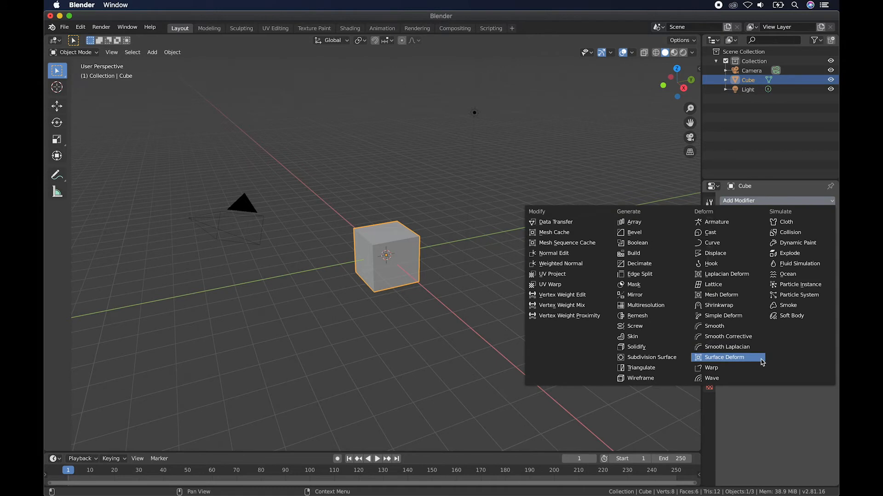
key(ctrl+2)
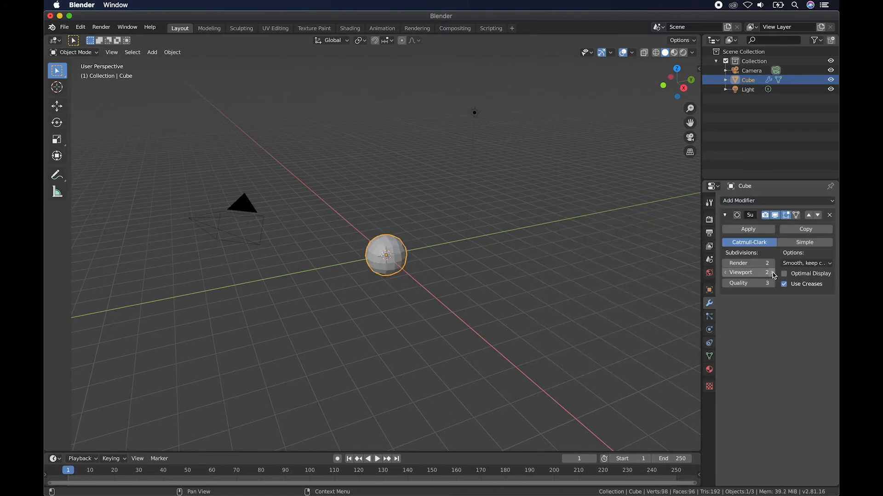
Step: Scale the object up uniformly by a factor of about 2.99
key(s)
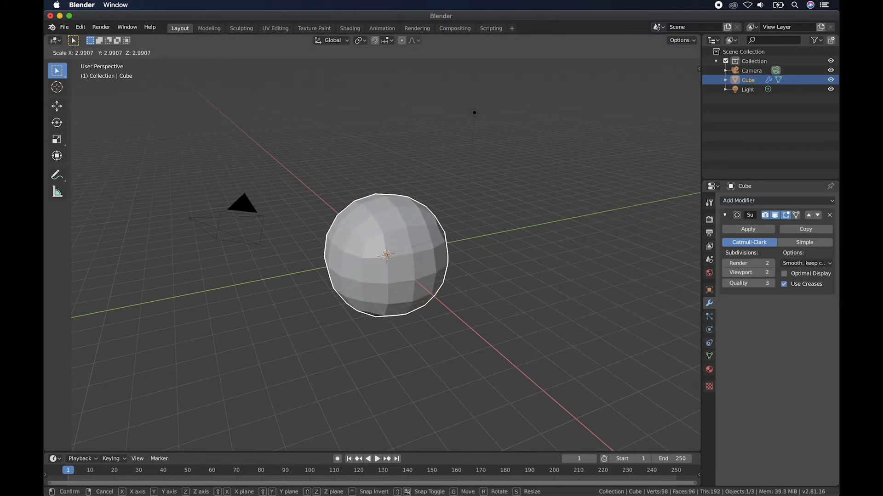
click(334, 266)
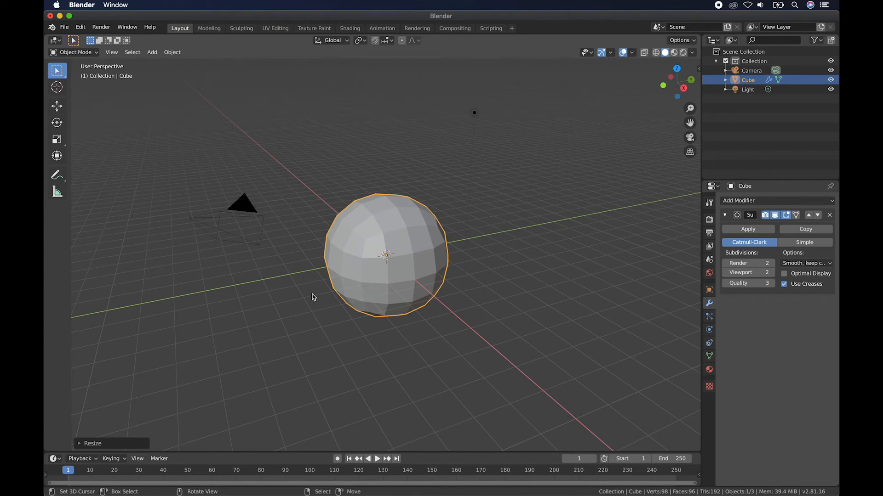
middle_drag(345, 260, 401, 271)
Step: Remove the Subdivision modifier from the enlarged cube
click(830, 215)
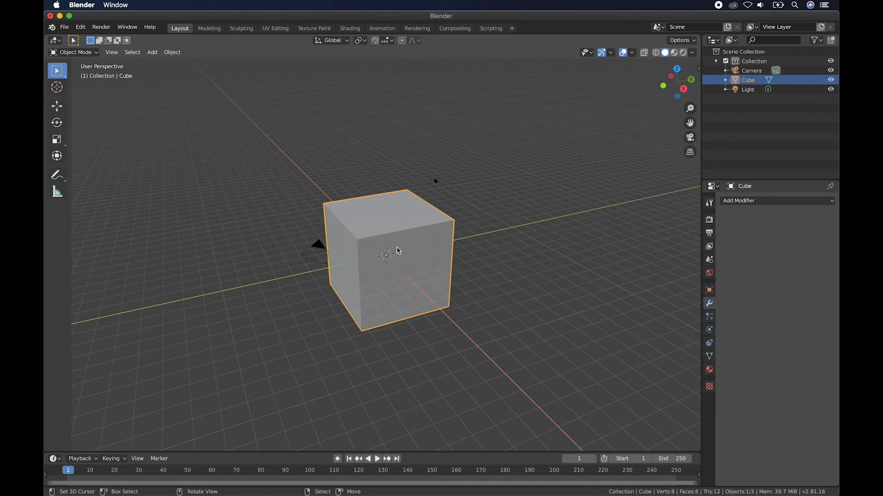
middle_drag(394, 266, 419, 288)
middle_drag(379, 315, 380, 313)
middle_drag(379, 375, 377, 367)
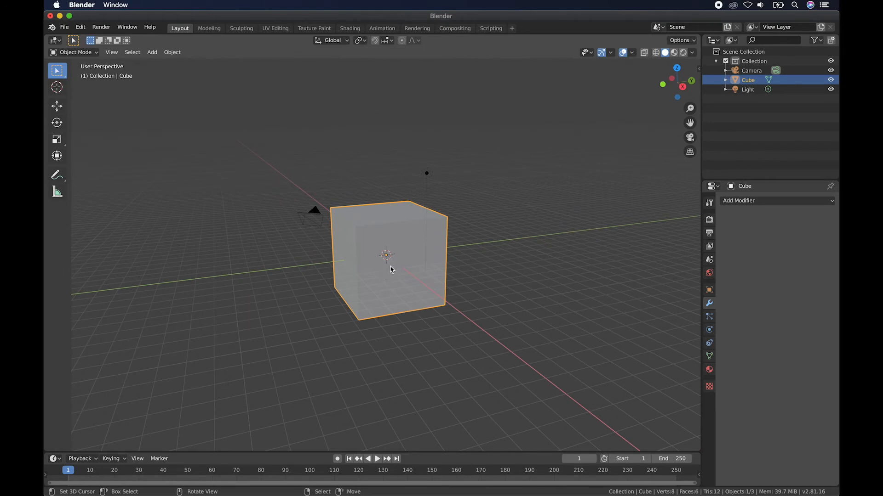
middle_drag(415, 305, 415, 306)
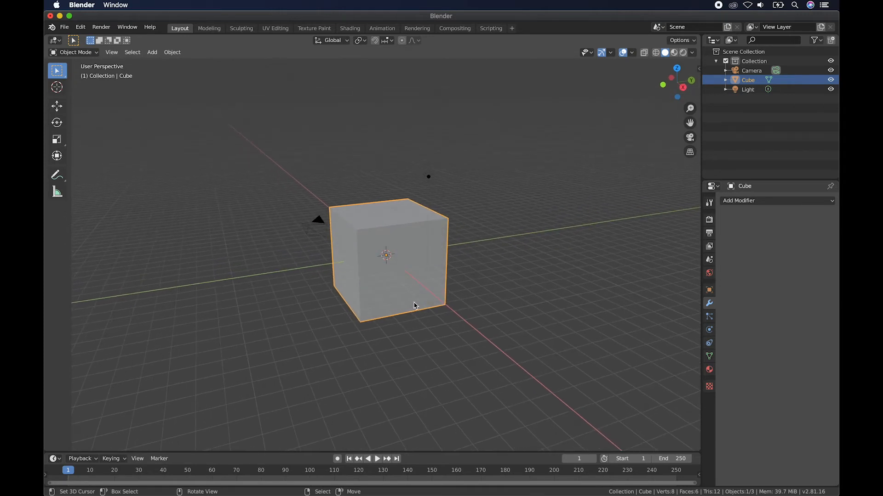
Step: In Edit Mode, add a centred vertical loop cut that divides the cube into two halves along Y
key(Tab)
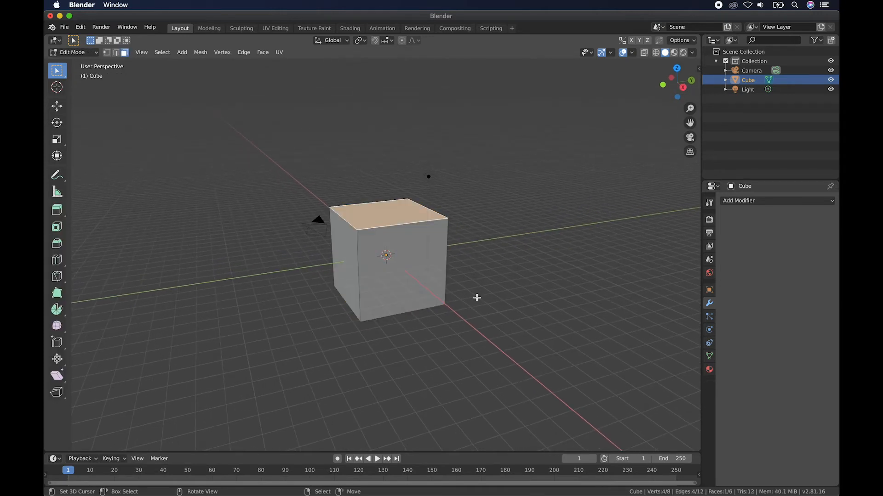
key(ctrl+r)
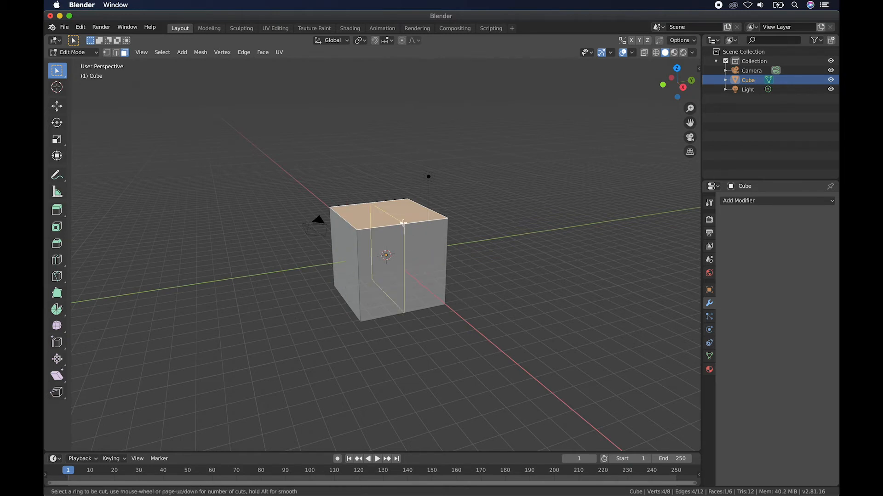
click(404, 224)
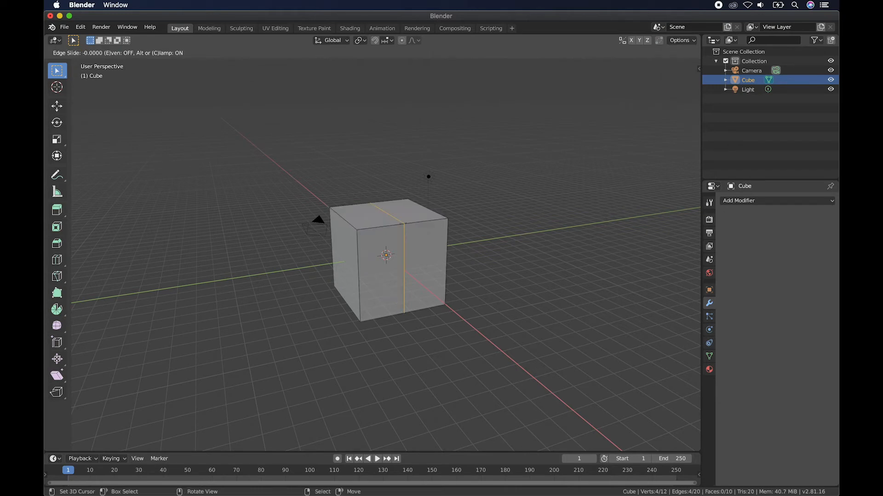
click(403, 224)
middle_drag(461, 318, 446, 311)
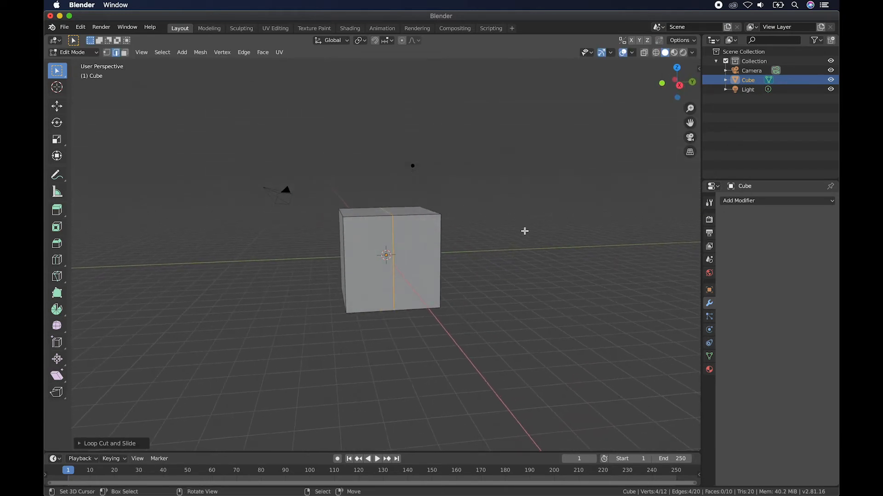
Step: From the right view with X-ray on, box-select the faces of the cube's positive Y half and delete them
click(680, 85)
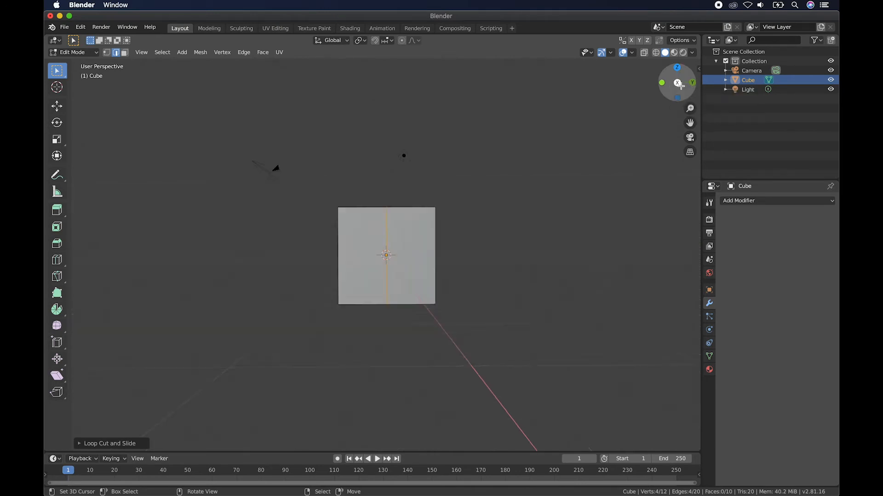
click(645, 53)
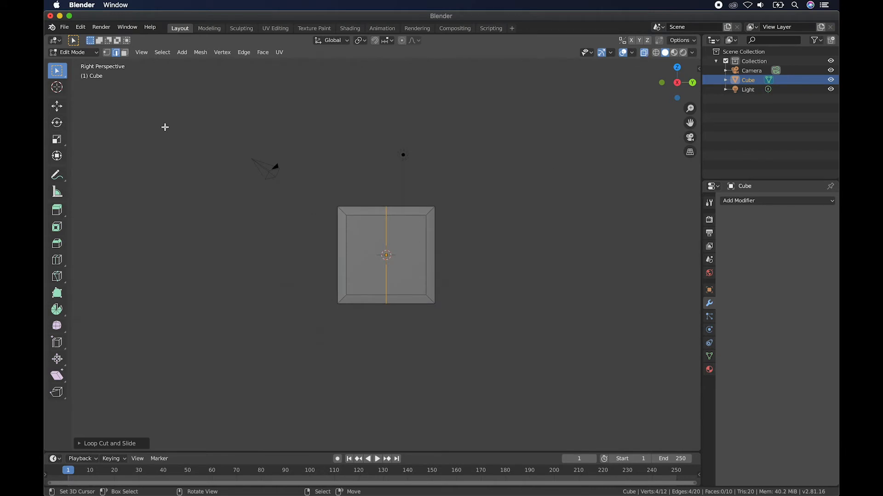
click(125, 53)
key(b)
drag(490, 180, 387, 335)
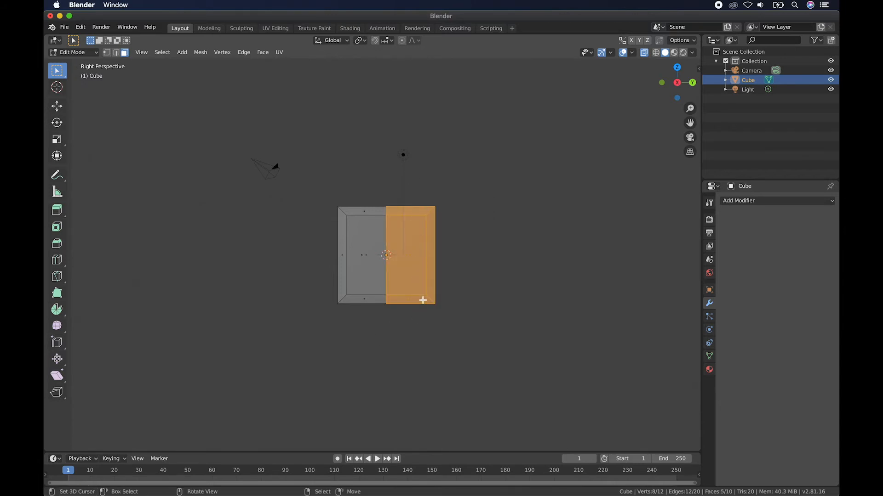
scroll(423, 300, right, 10)
scroll(423, 300, right, 15)
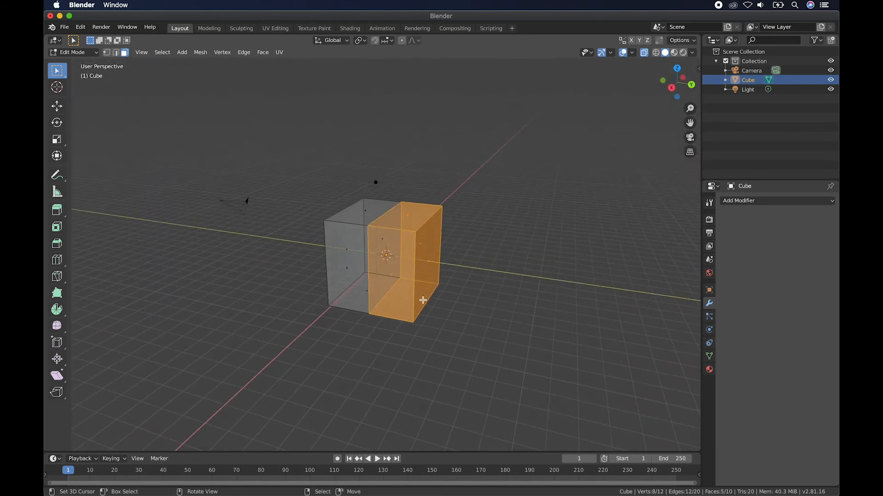
key(x)
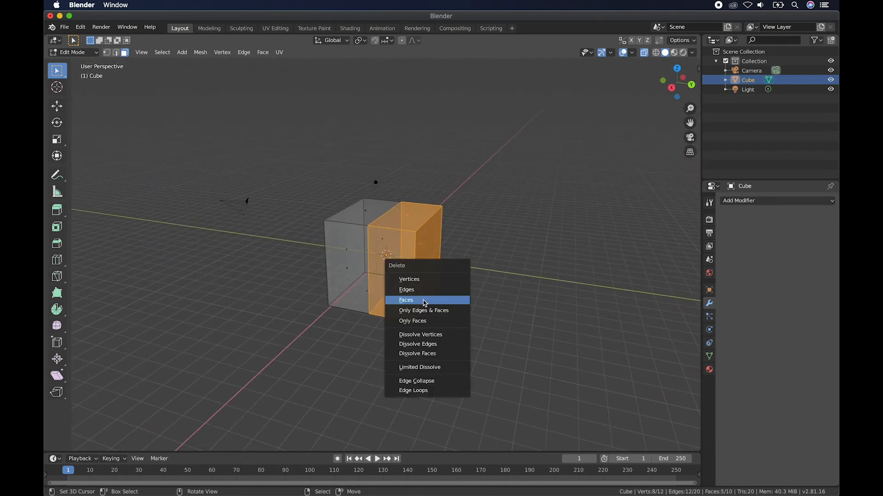
click(424, 301)
Step: Add a Mirror modifier to the half cube with mirroring along Y enabled and along X disabled
scroll(421, 299, right, 5)
scroll(469, 272, right, 5)
scroll(509, 261, right, 3)
click(757, 202)
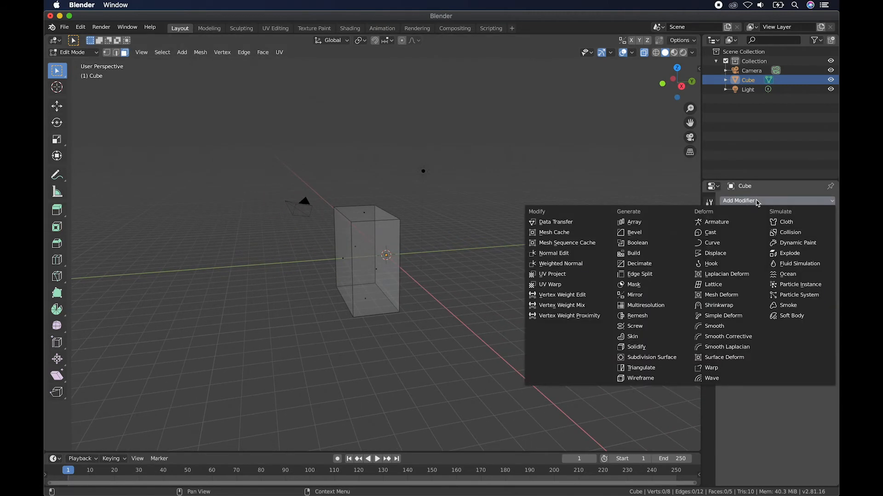
click(634, 295)
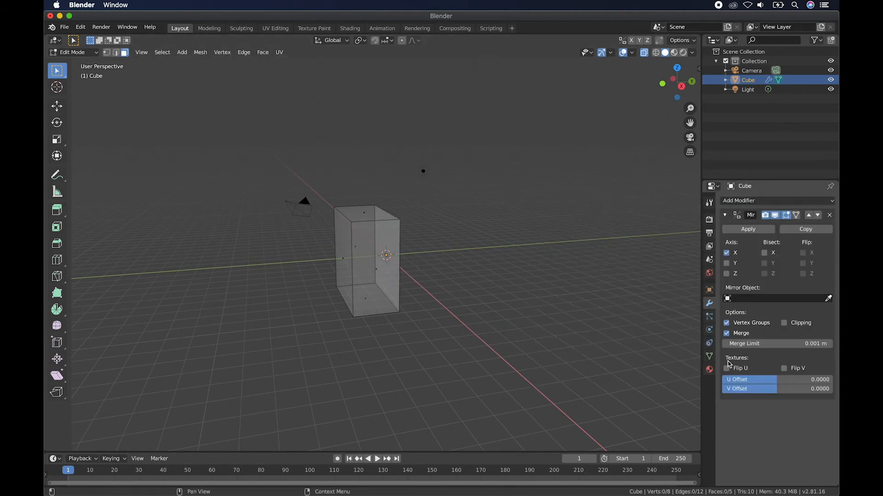
click(727, 253)
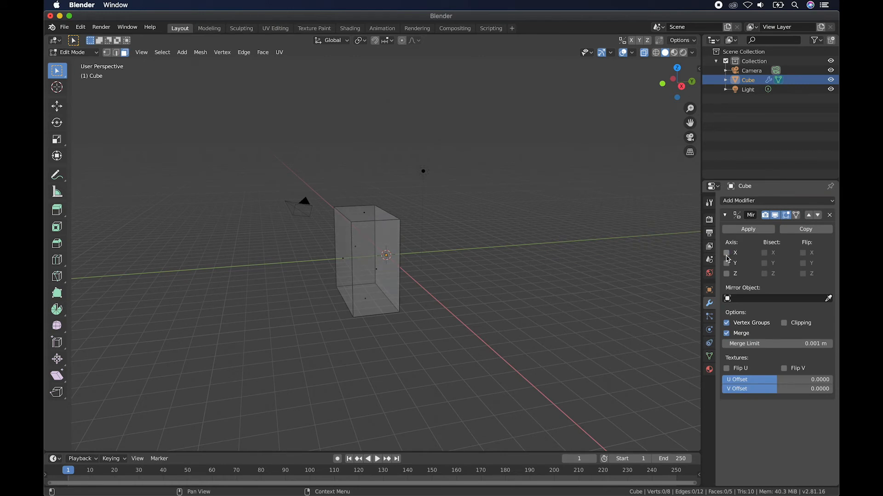
click(726, 263)
scroll(428, 291, left, 5)
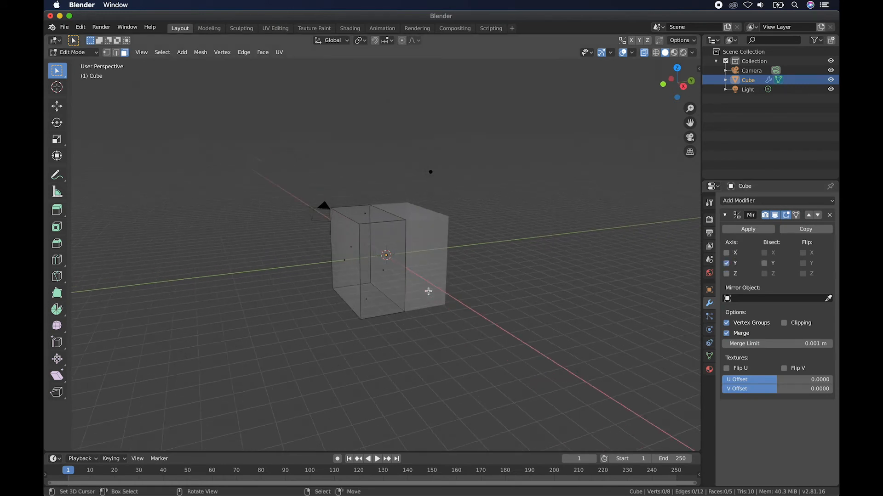
scroll(428, 291, right, 2)
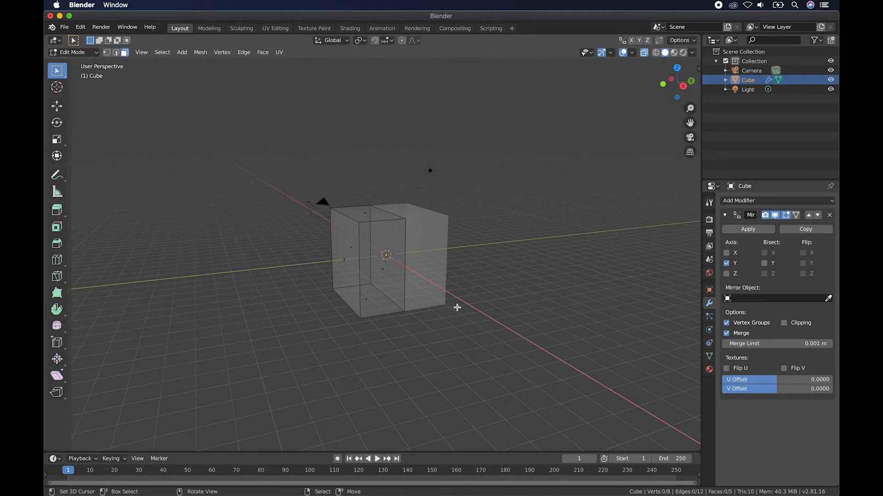
scroll(457, 308, left, 1)
scroll(457, 308, up, 1)
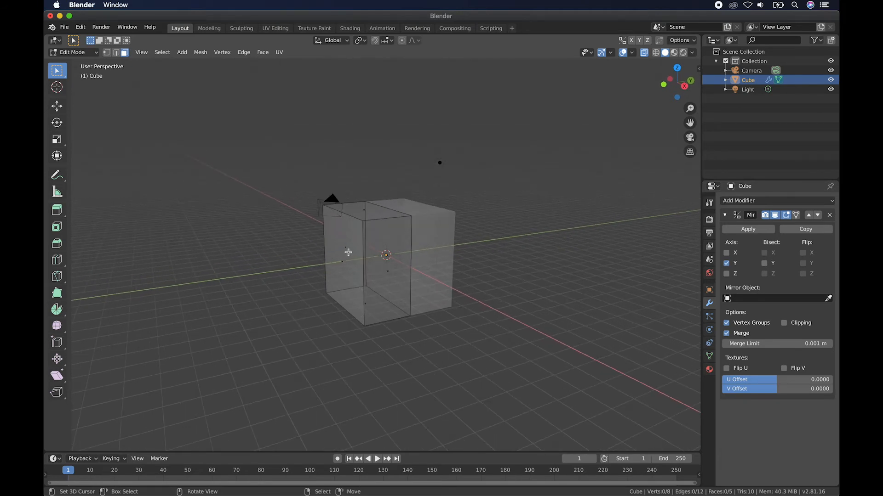
Step: Turn off X-ray and inset the outer side face of the half cube by about 0.83 m
click(646, 55)
scroll(482, 212, up, 2)
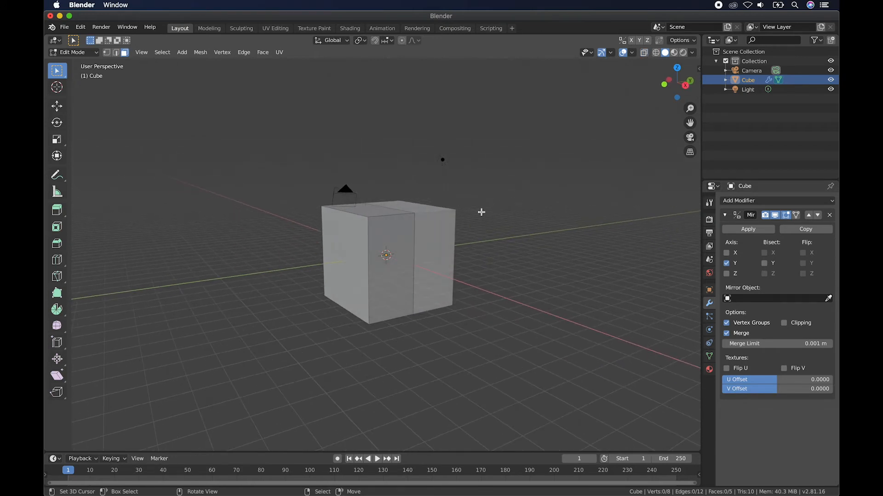
scroll(482, 212, up, 1)
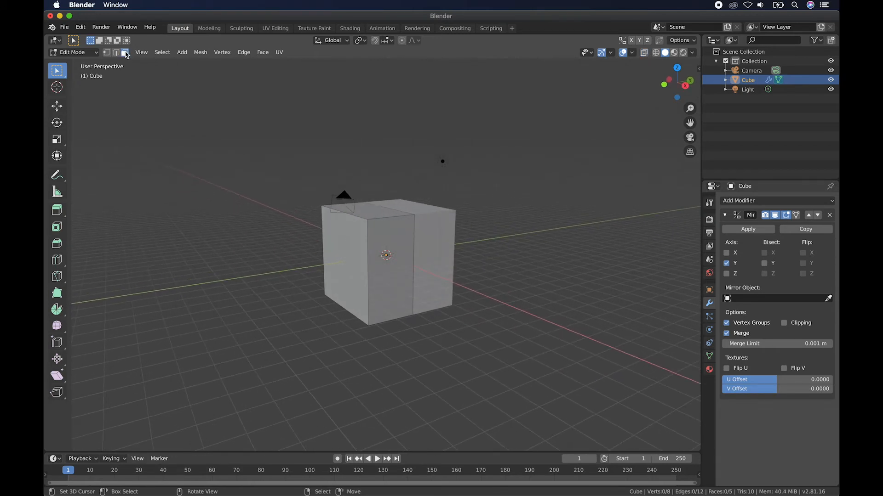
click(346, 242)
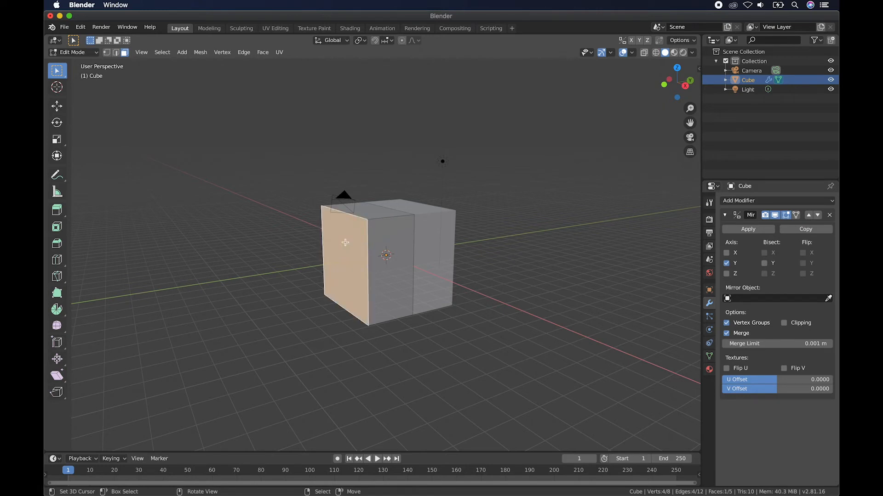
key(i)
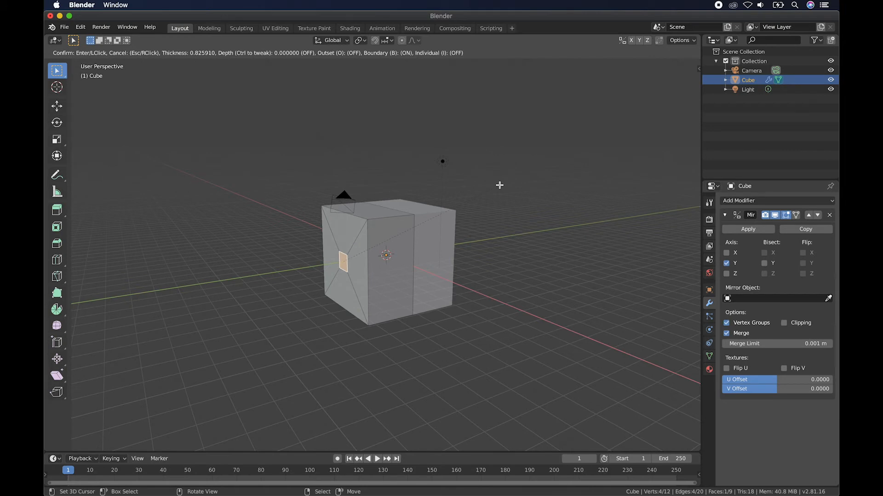
click(500, 185)
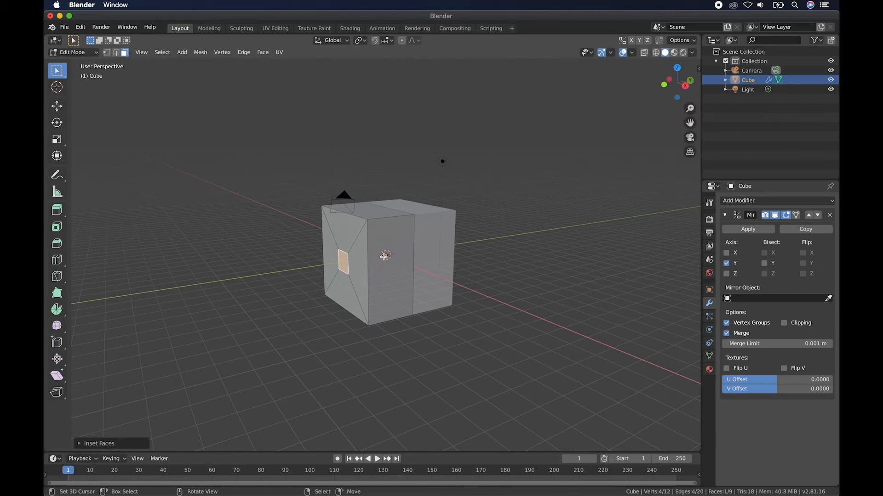
Step: Widen the inset face slightly along X and move it down along Z towards the lower part of the side
key(s)
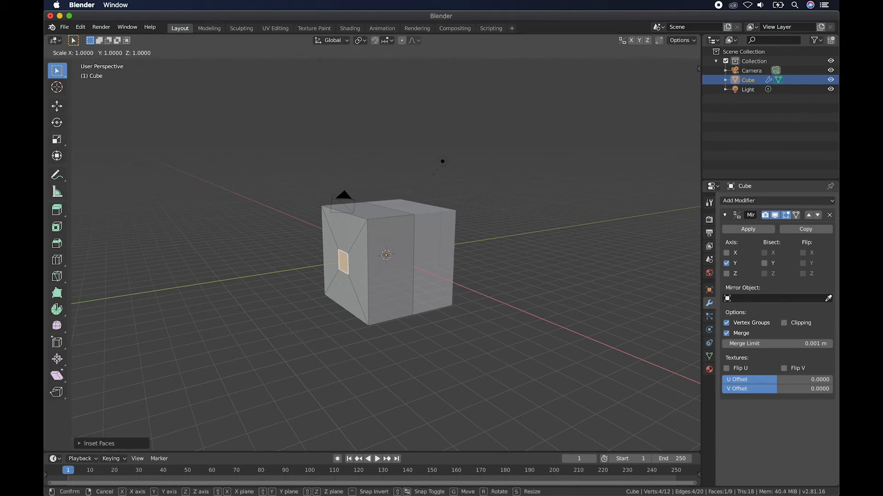
key(x)
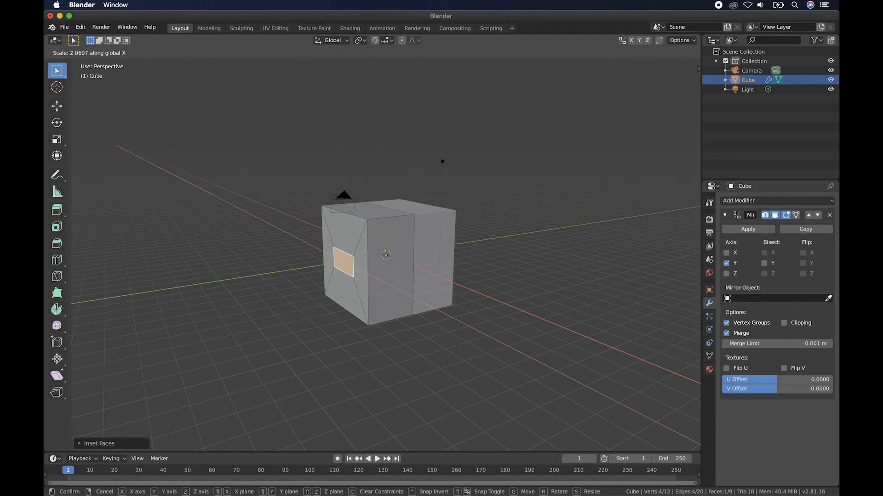
click(492, 227)
key(g)
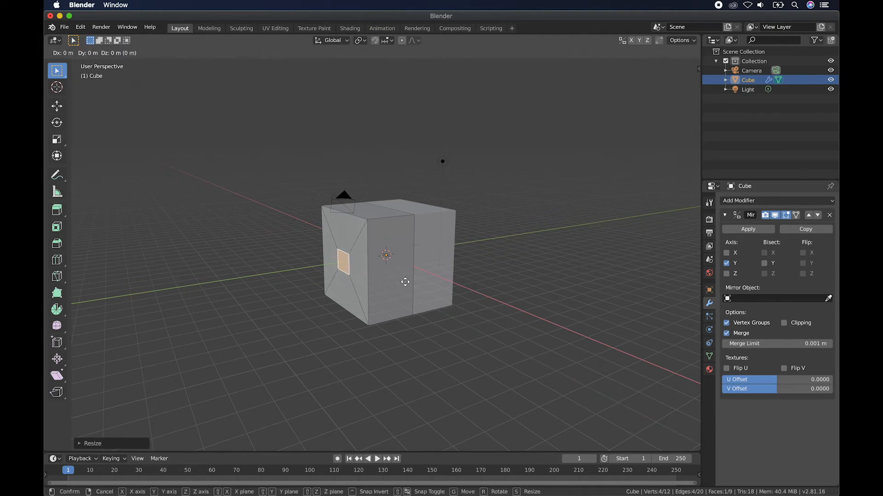
key(z)
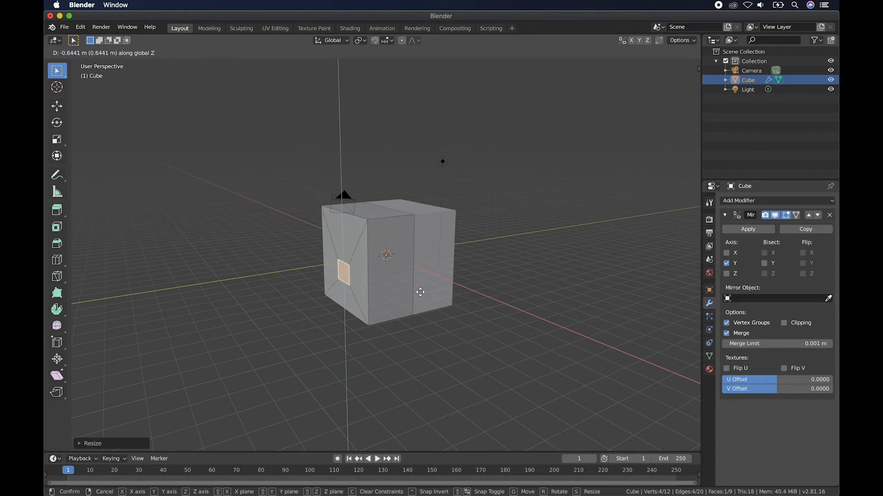
click(419, 295)
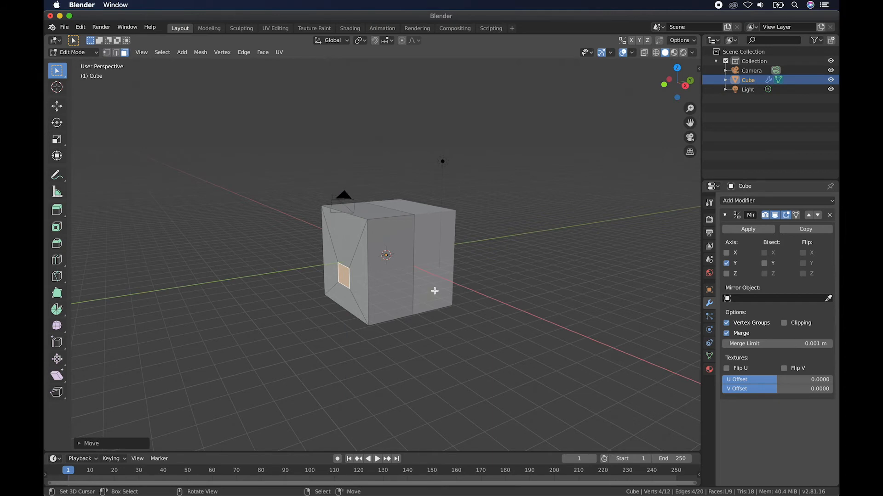
Step: Extrude the inset face outward about 4.5 m to form an arm
key(e)
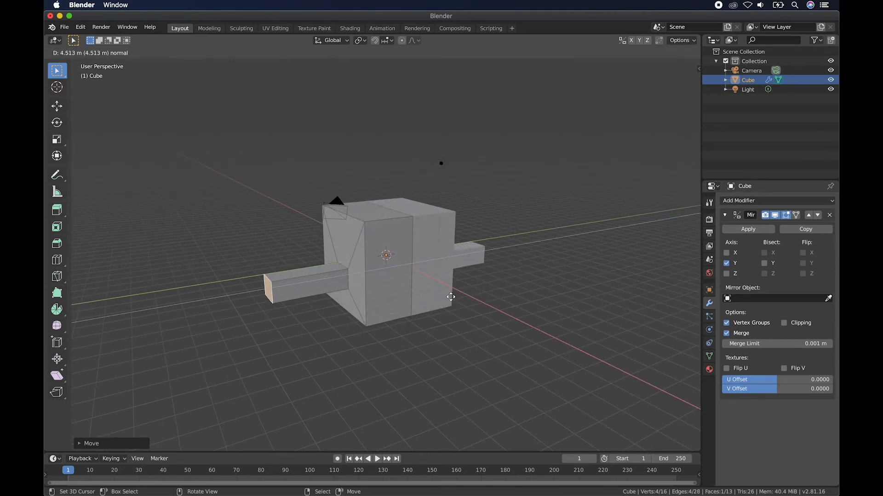
click(443, 298)
scroll(330, 301, left, 5)
scroll(330, 301, left, 3)
scroll(524, 289, right, 4)
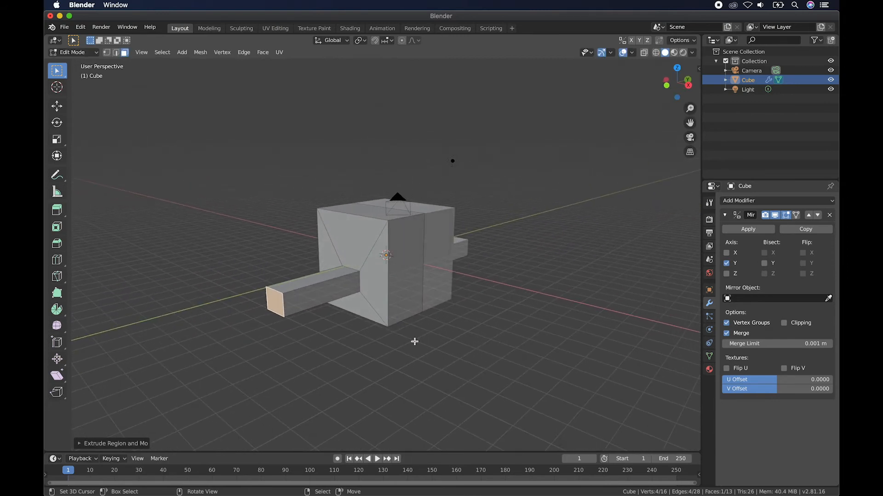
Step: Taper the arm by scaling its end face uniformly to about 0.39
key(alt+z)
key(s)
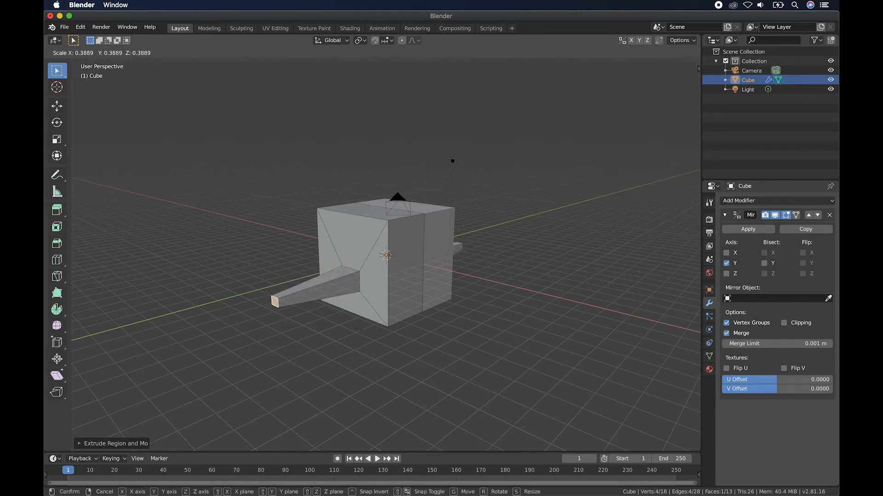
click(354, 327)
middle_drag(418, 347, 376, 335)
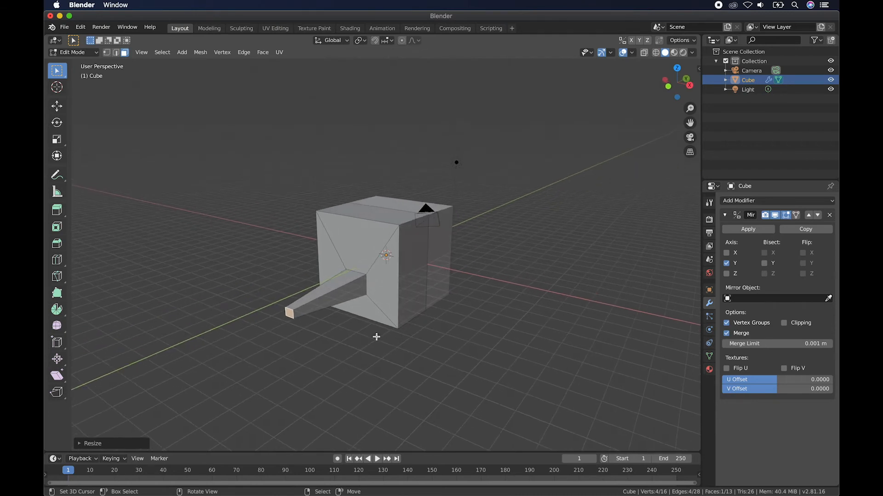
Step: Extrude the arm's end face outward twice in short segments, the first about 0.36 m long
scroll(376, 337, up, 2)
shift+scroll(376, 337, left, 3)
scroll(376, 336, up, 1)
scroll(376, 337, up, 2)
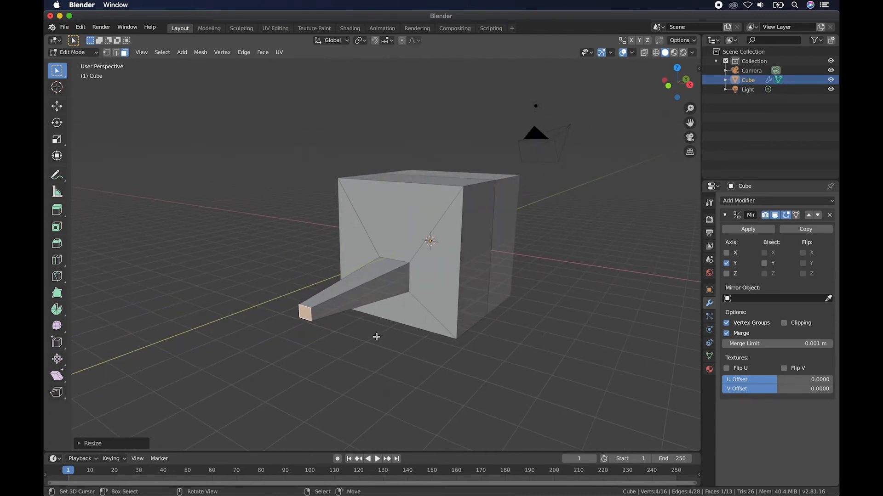
key(e)
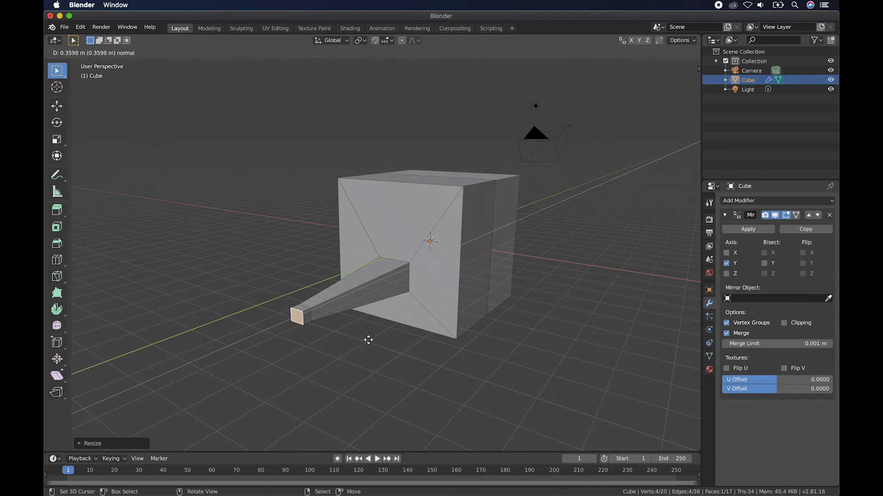
click(369, 340)
key(e)
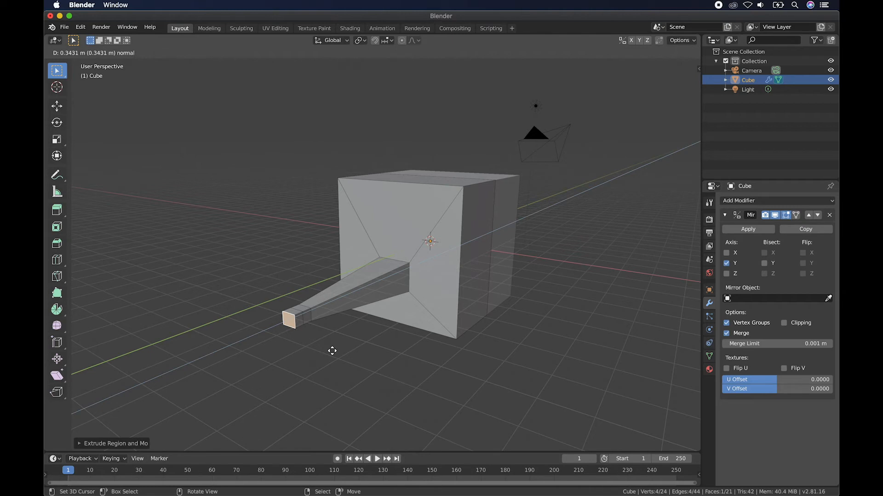
click(329, 353)
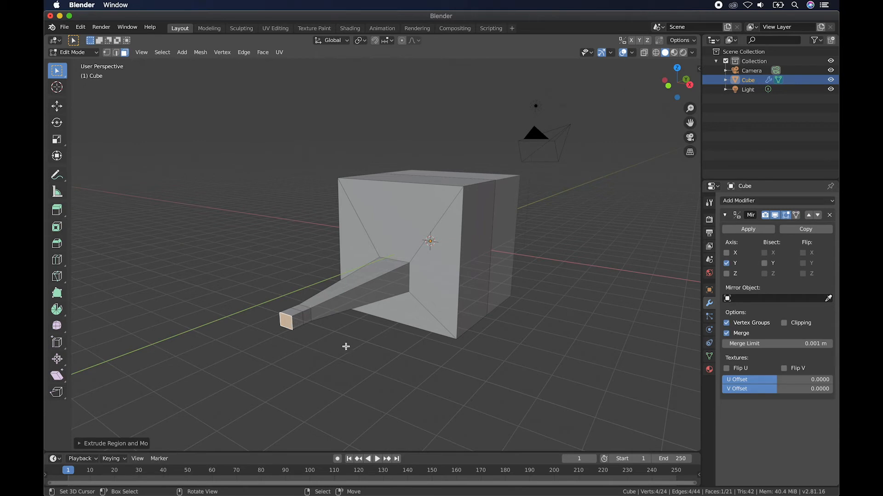
Step: Widen the arm's end face along X by a factor of about 1.79 to shape the palm
key(s)
key(x)
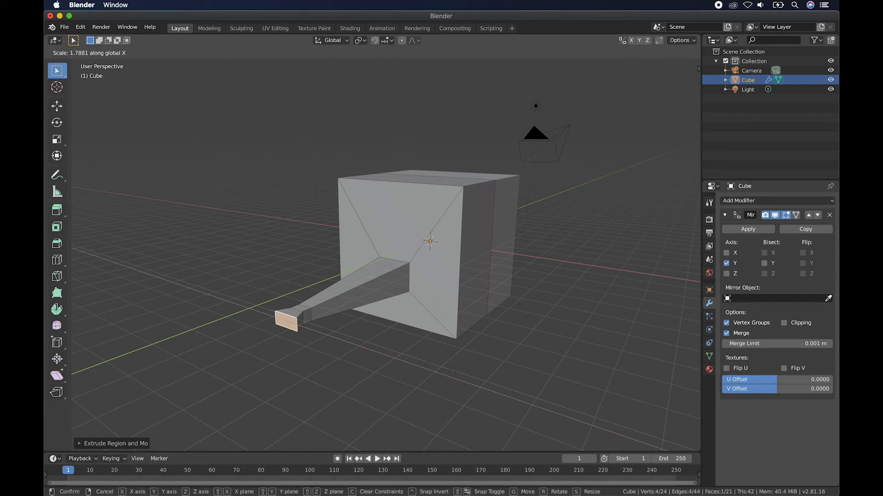
click(452, 371)
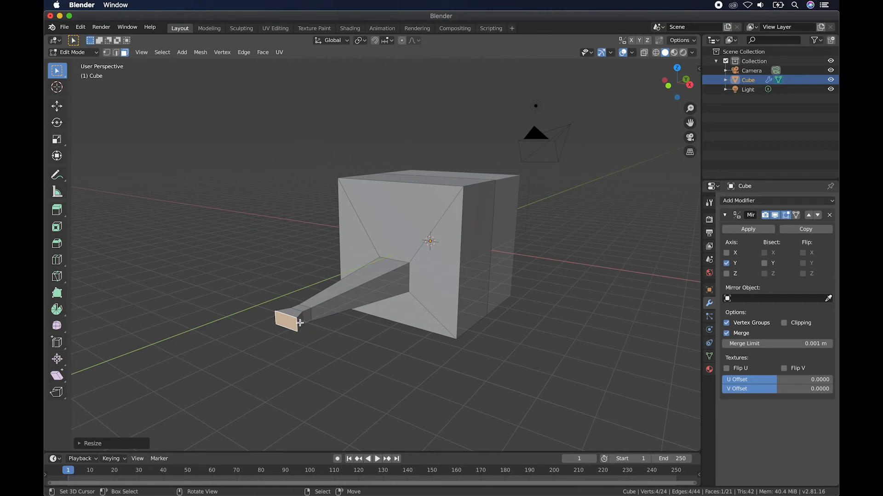
Step: Extrude the palm's side face about 0.31 m as a thumb and shrink the thumb's end face
key(e)
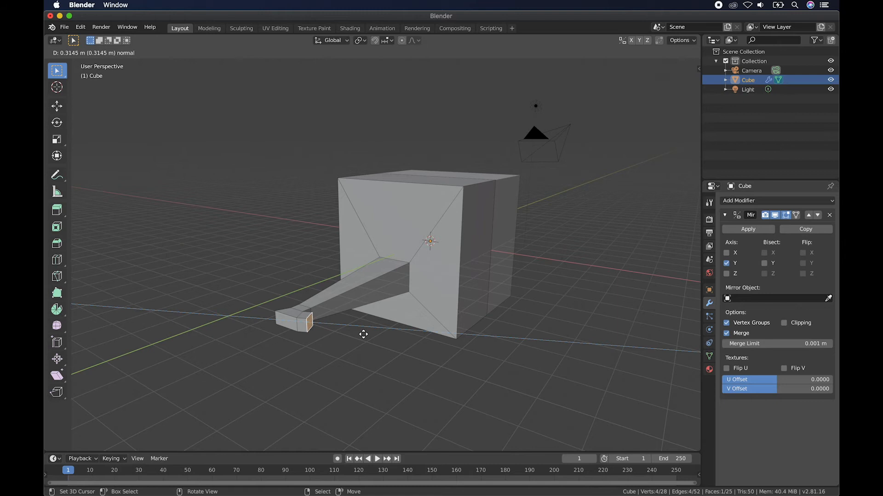
click(362, 335)
key(s)
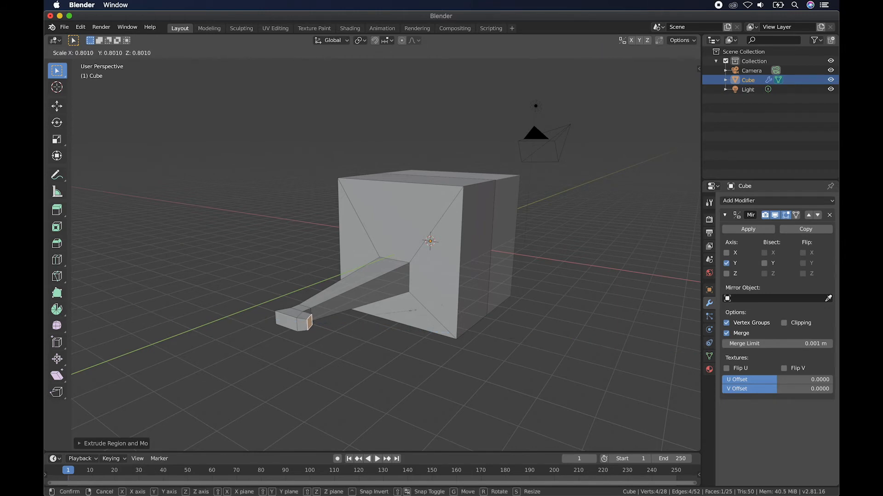
click(392, 313)
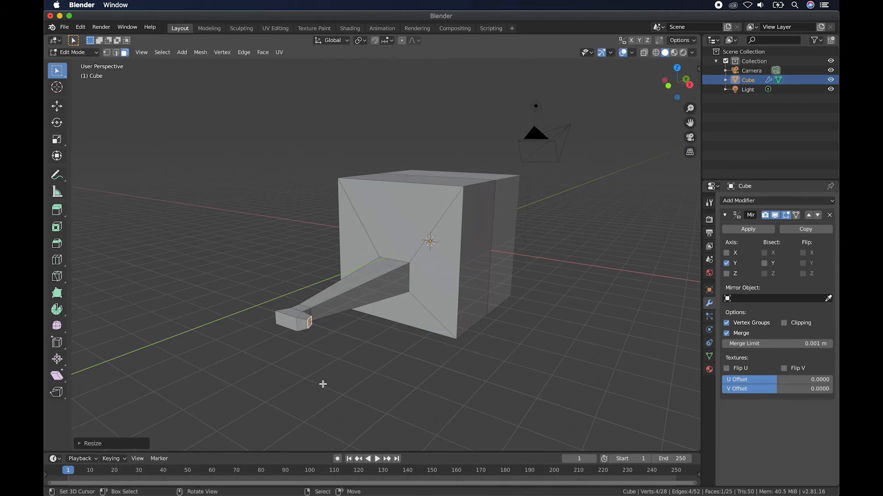
Step: Extrude the palm's front face outward and scale its end face down to form the tapered fingers
click(285, 319)
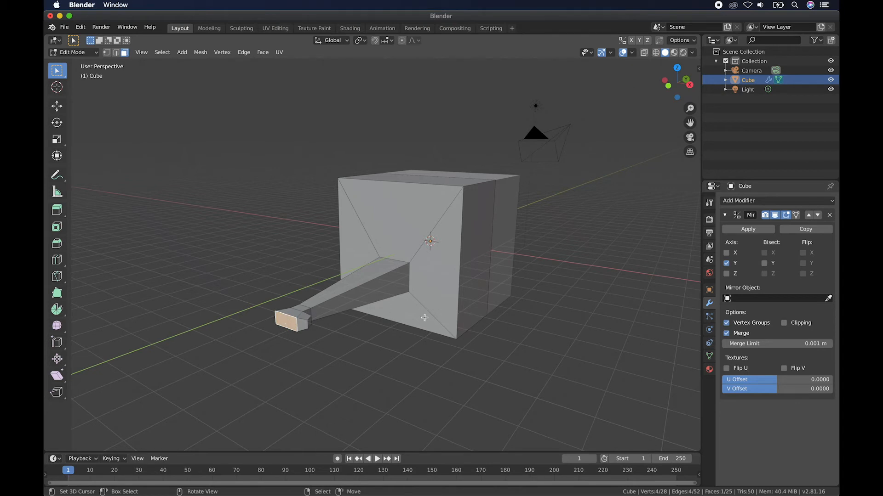
key(e)
click(429, 339)
key(s)
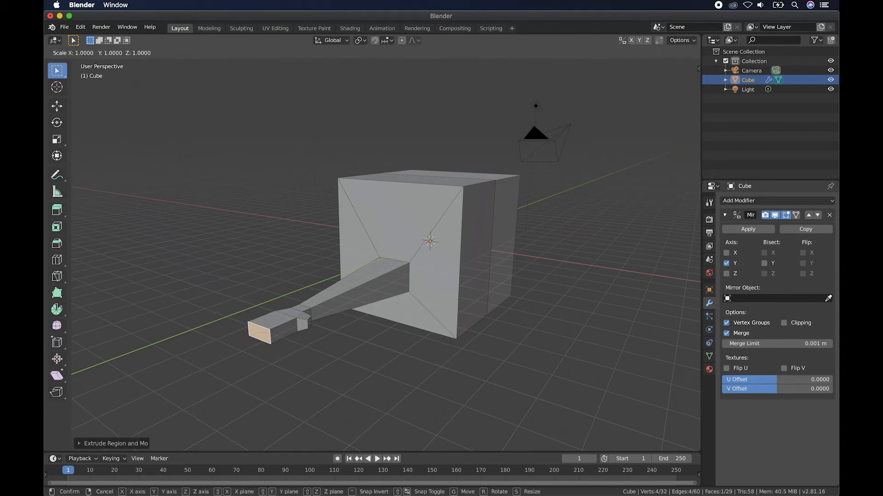
click(452, 353)
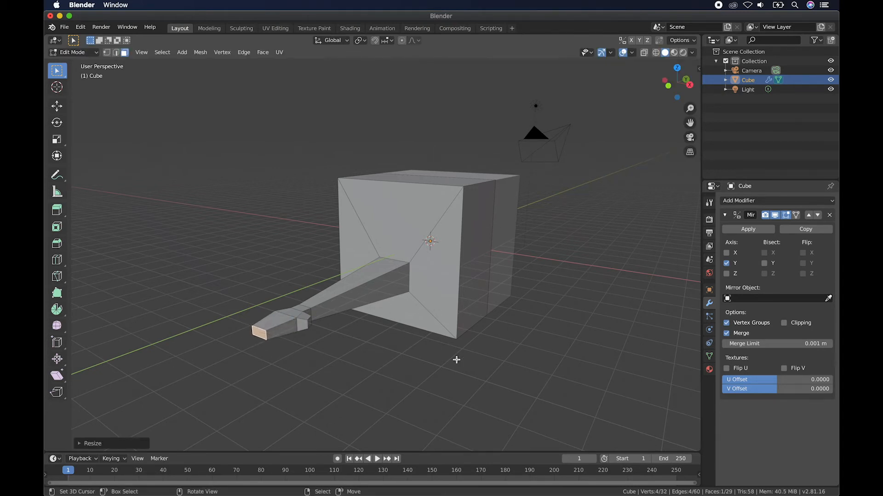
Step: Inset the bottom face of the body's editable half by about 0.2 m
scroll(420, 366, right, 10)
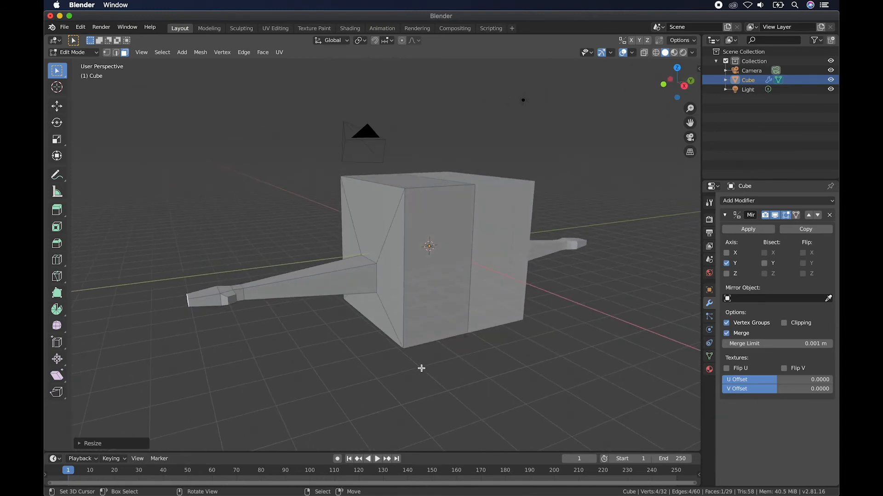
scroll(422, 368, down, 10)
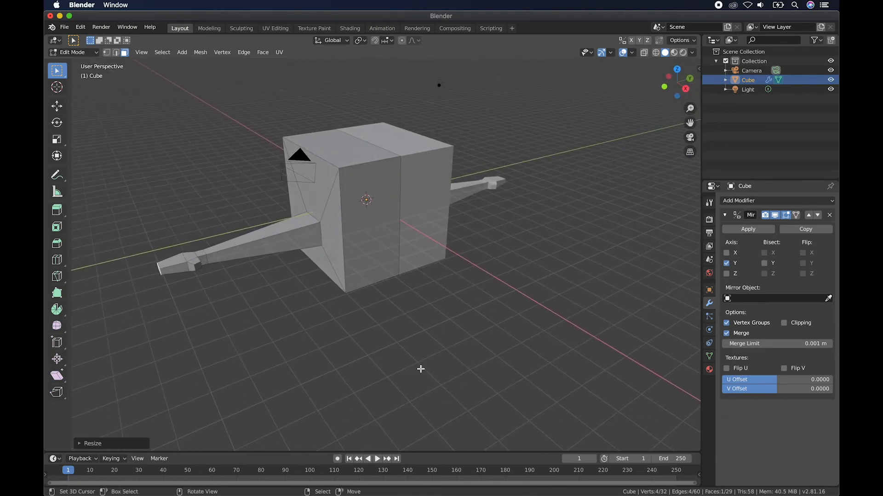
scroll(420, 369, up, 15)
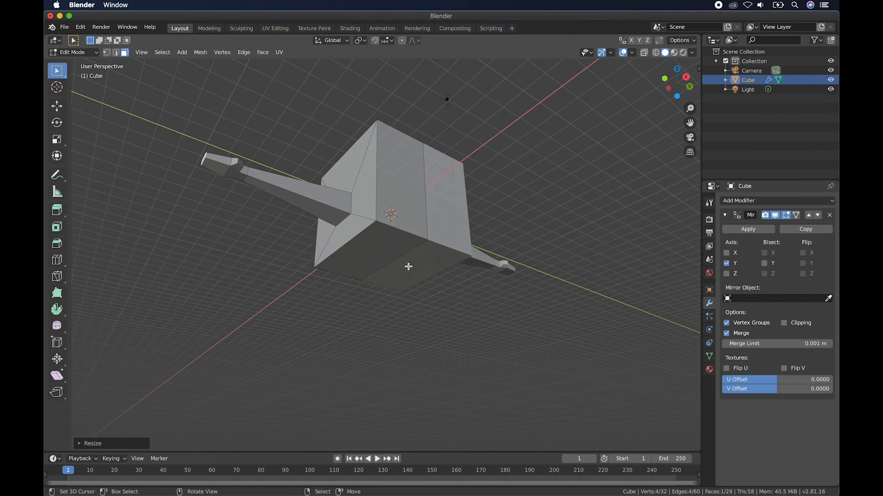
click(378, 254)
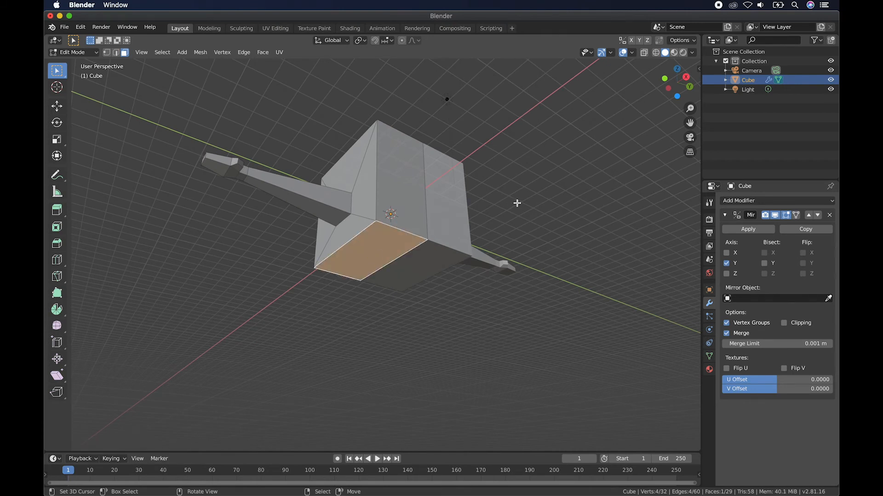
key(i)
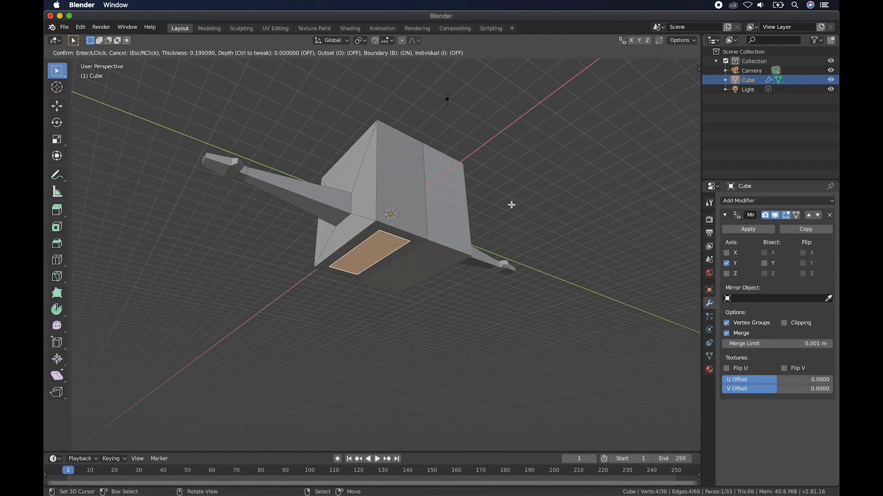
click(511, 205)
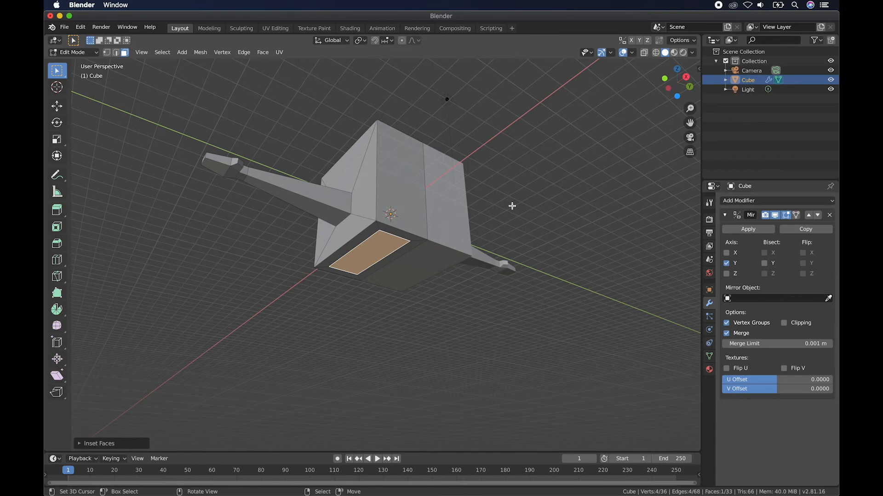
Step: Scale the inset bottom face along X by a factor of about 0.45, and shrink it further uniformly for the leg's base
key(s)
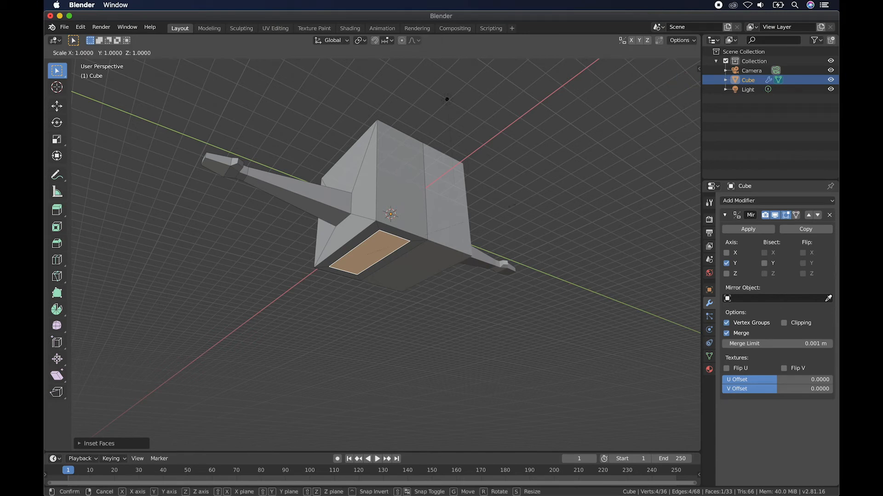
key(x)
mouse_move(429, 230)
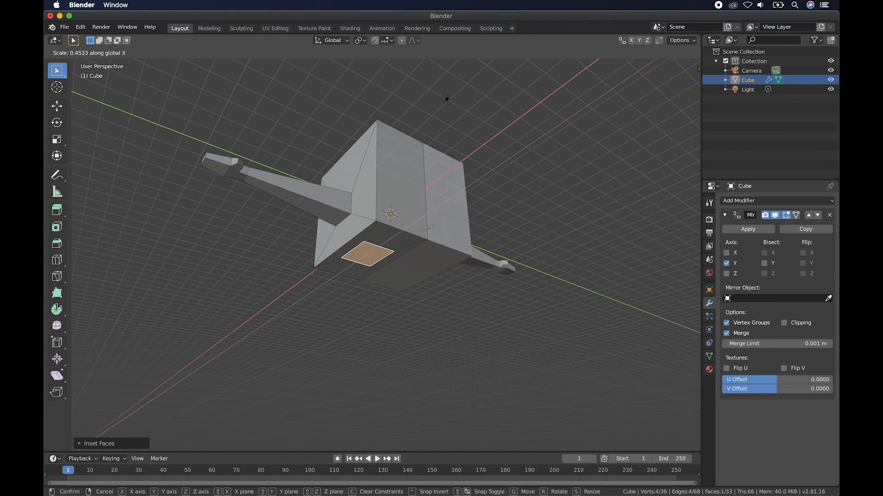
click(429, 229)
middle_drag(430, 229, 430, 228)
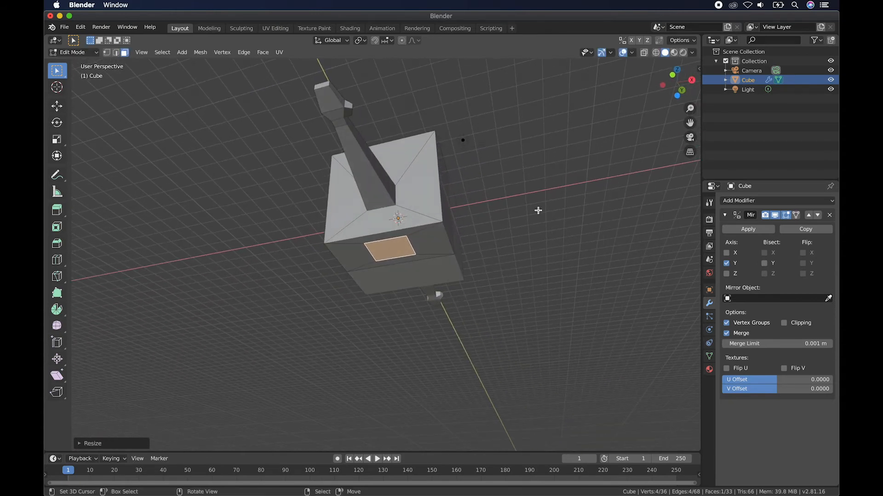
key(s)
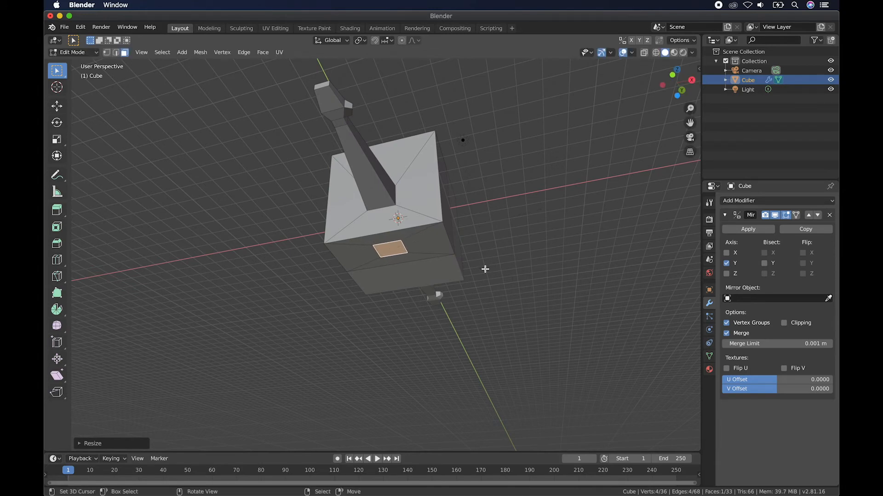
middle_drag(484, 269, 485, 266)
Step: Extrude the small bottom face downward as a leg and scale down its end face so the leg tapers
key(e)
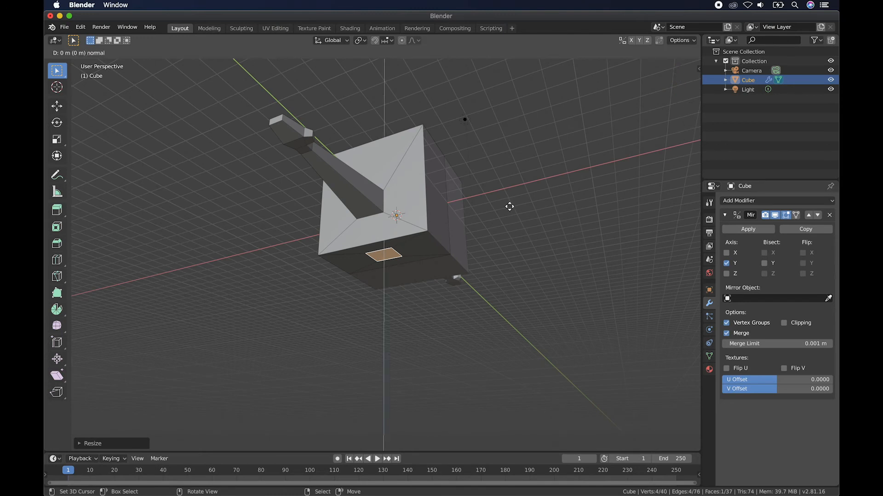
click(502, 284)
middle_drag(517, 284, 517, 282)
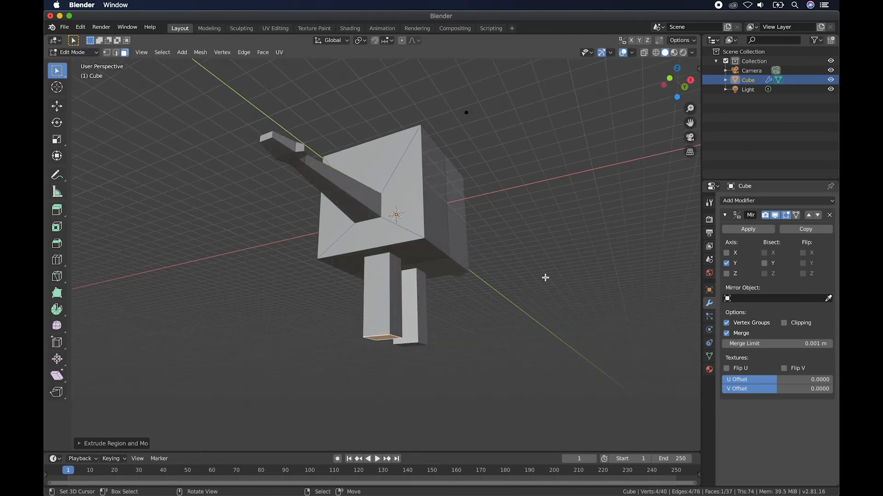
key(s)
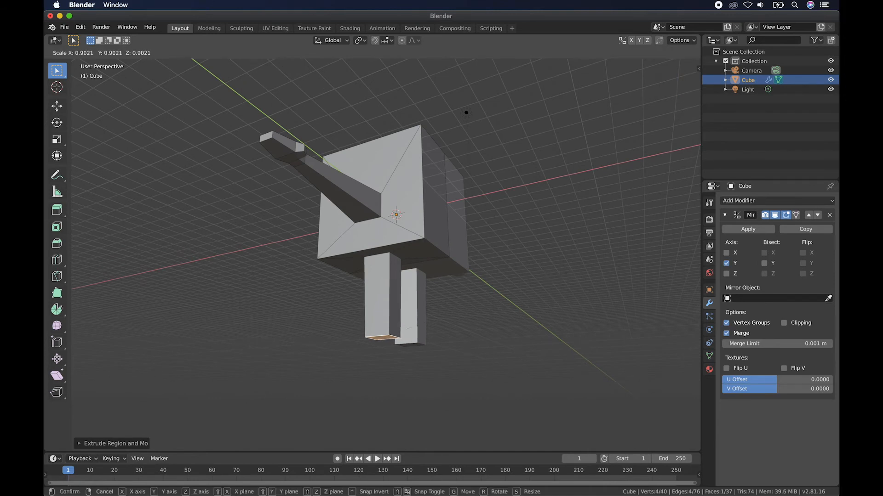
click(482, 303)
middle_drag(483, 304, 481, 305)
Step: Extrude the leg's end face down a short segment, and extrude that segment's front face forward as a foot
key(e)
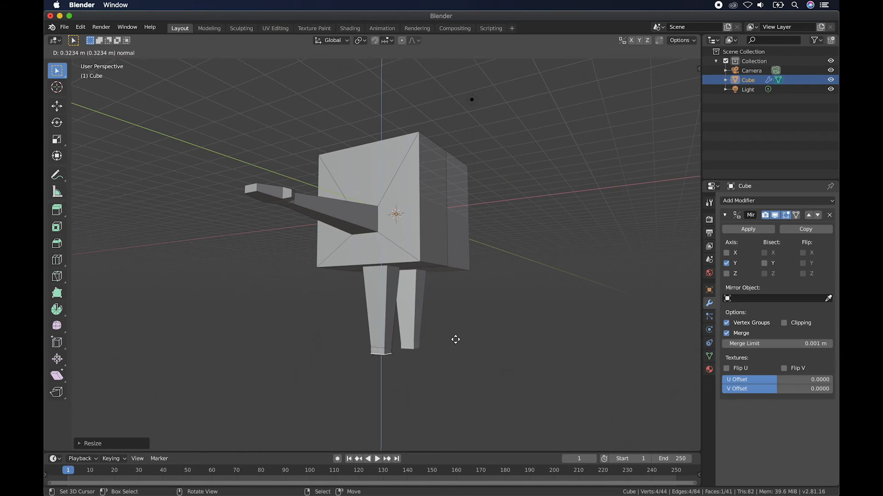
click(454, 347)
middle_drag(430, 345, 403, 354)
click(389, 356)
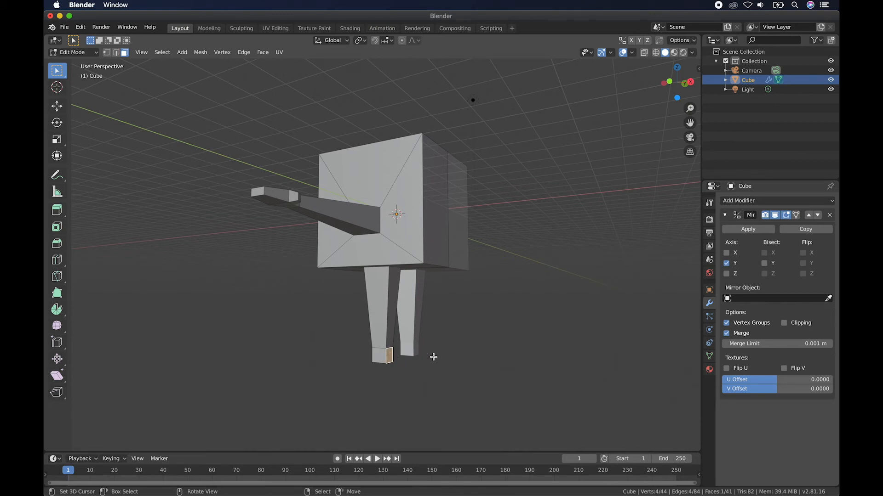
key(e)
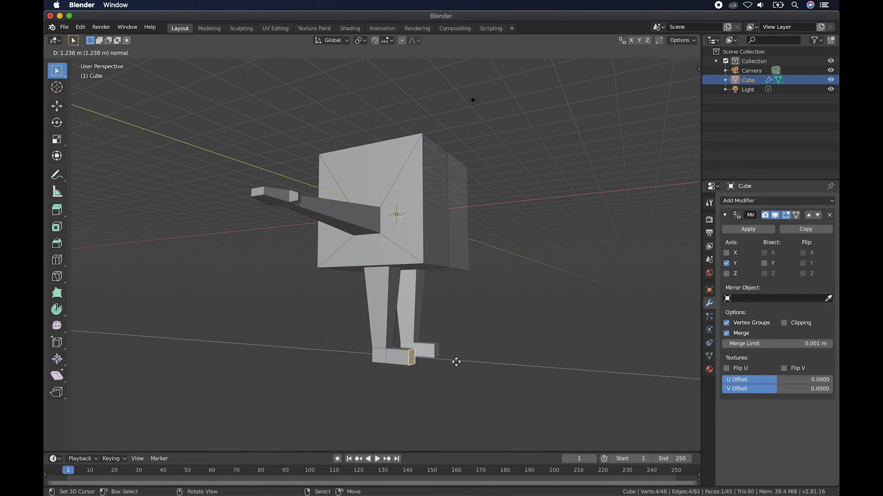
click(453, 364)
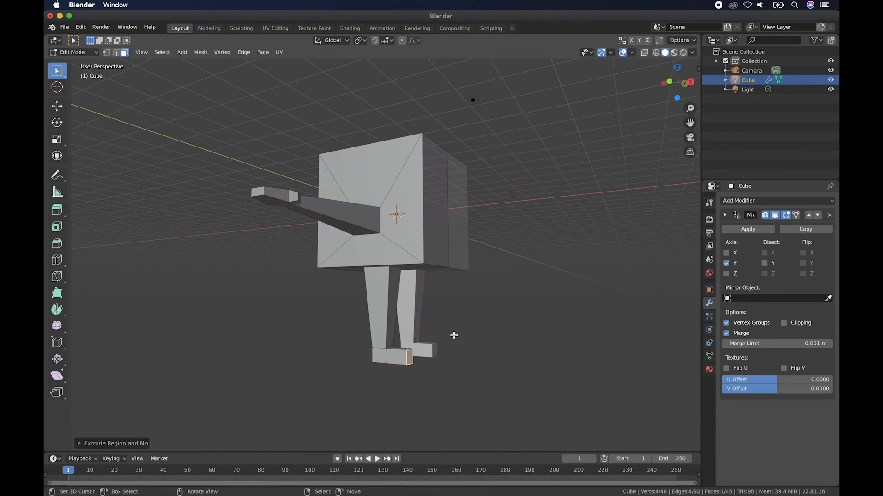
Step: Lower the top front edge of the foot along Z so the toe slopes down
click(116, 53)
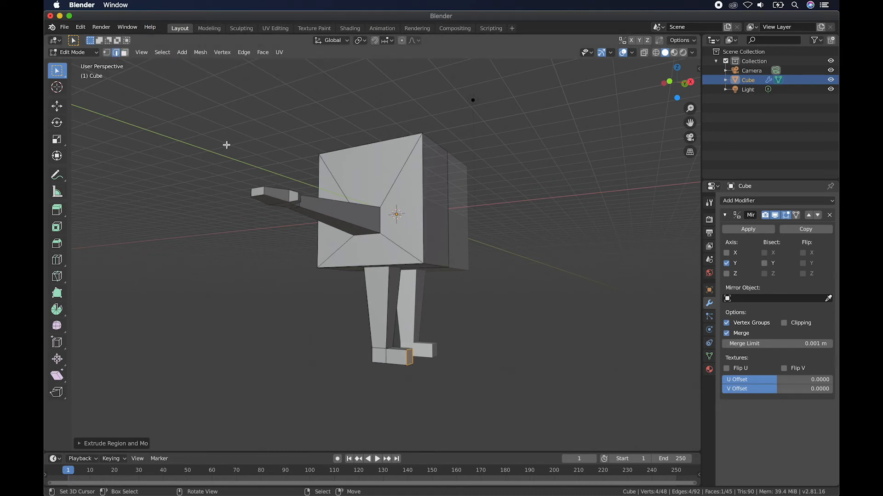
scroll(402, 323, up, 6)
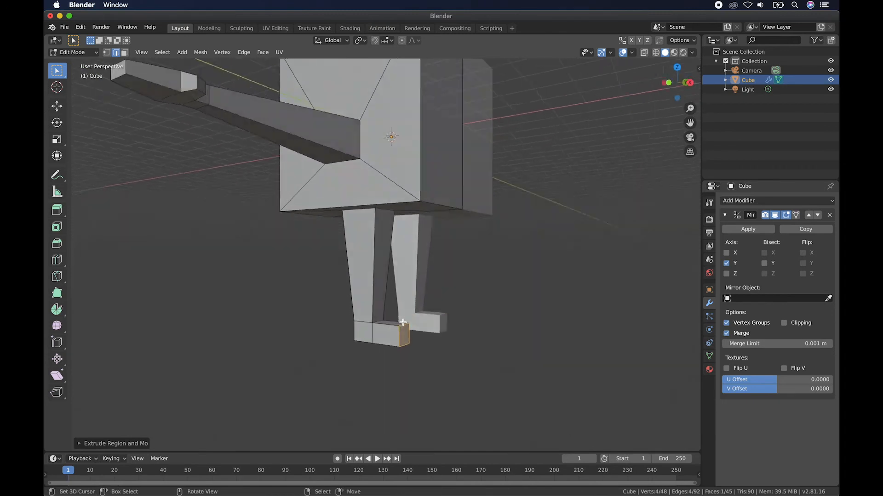
right_click(396, 335)
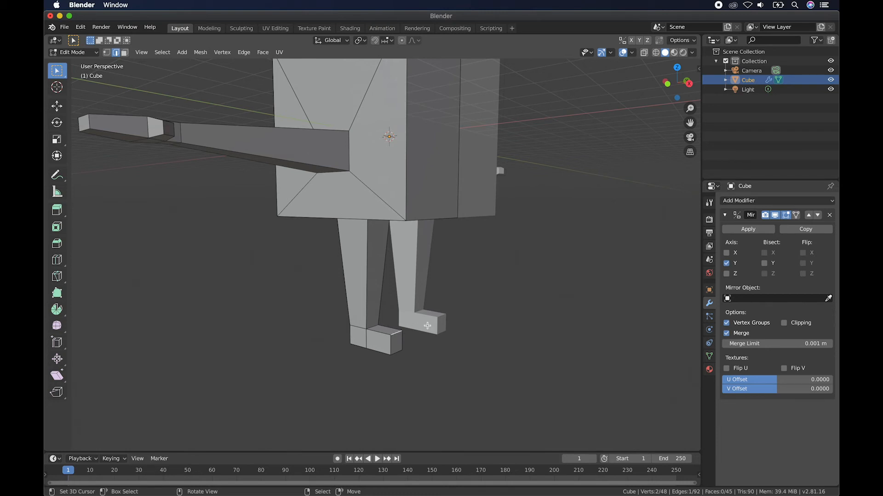
key(g)
key(z)
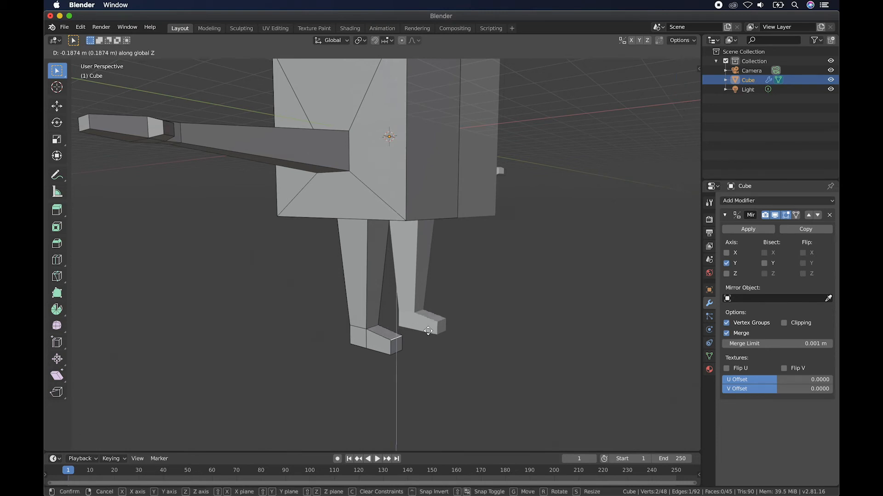
click(428, 337)
middle_drag(429, 337, 425, 338)
Step: Move the heel's bottom back edge backward along X to form a protruding heel
right_click(423, 337)
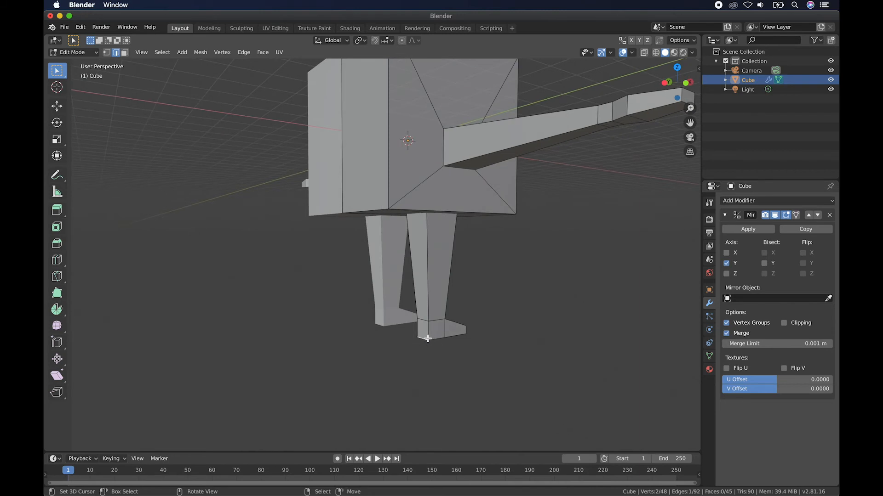
key(g)
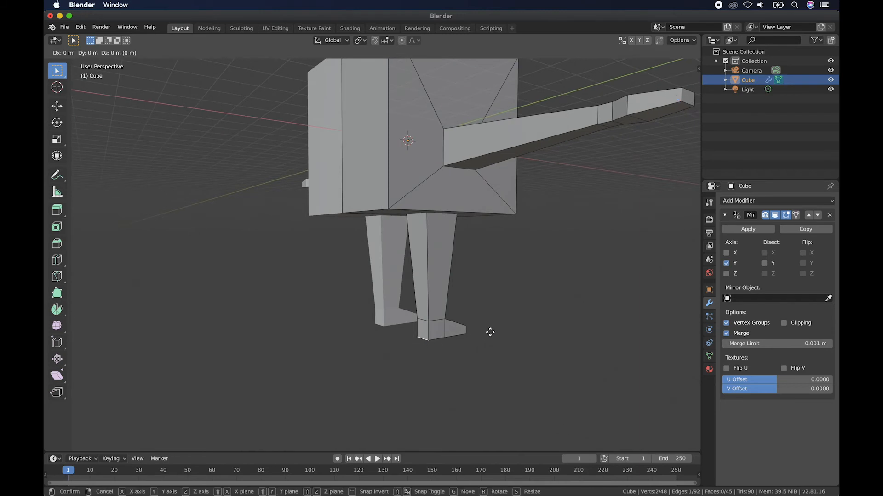
key(x)
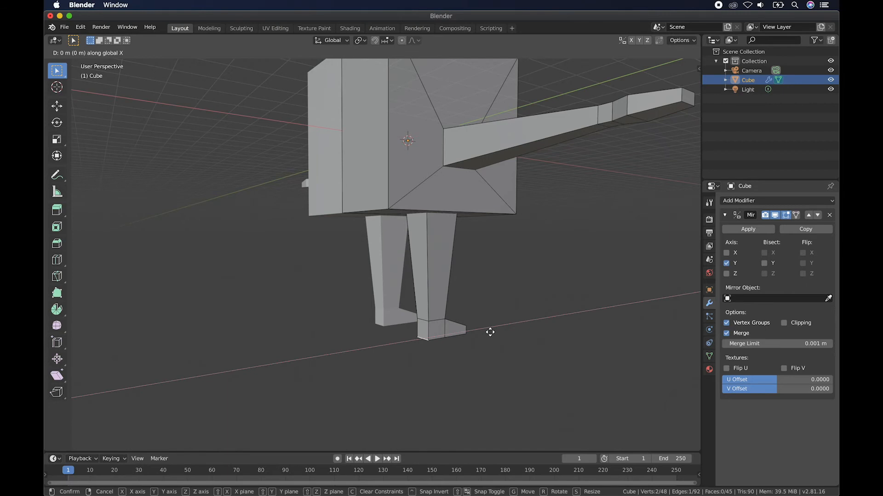
click(485, 333)
Step: Examine the character's body, arms, legs and feet from the side, above and front to judge its proportions
scroll(485, 333, right, 5)
scroll(485, 333, left, 2)
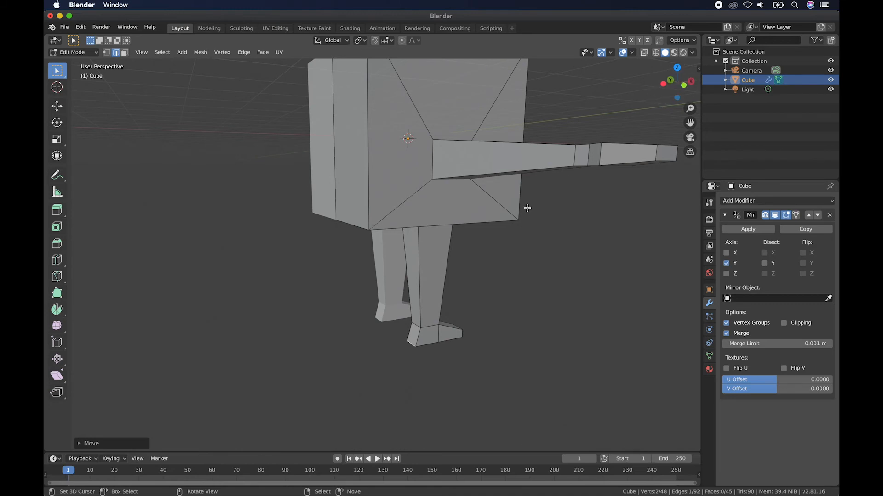
shift+scroll(558, 202, up, 3)
scroll(377, 215, up, 5)
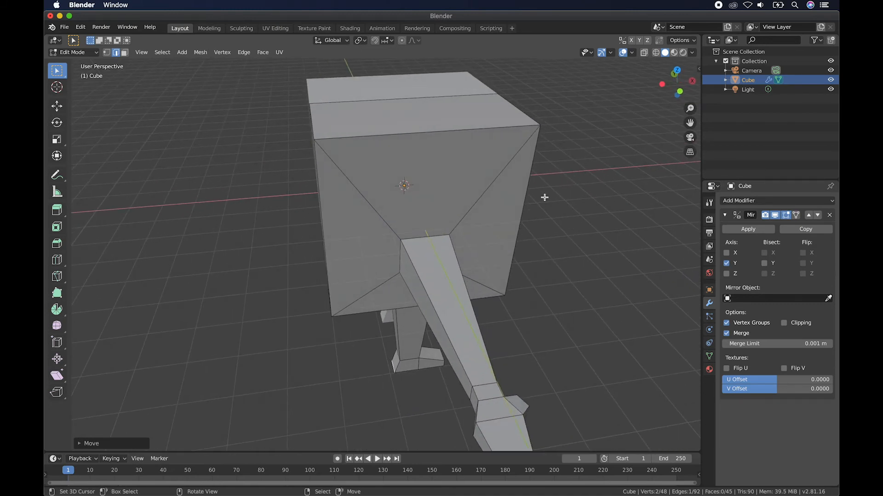
scroll(544, 199, down, 4)
scroll(544, 199, right, 8)
ctrl+scroll(544, 199, down, 5)
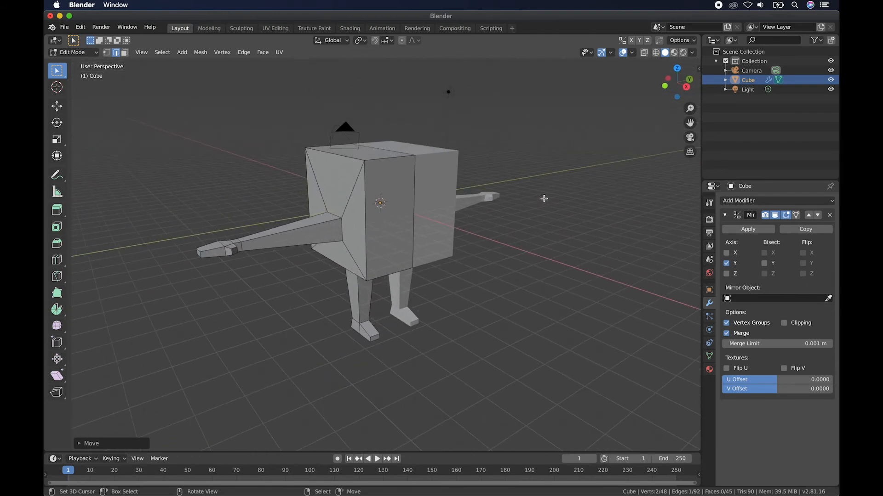
scroll(544, 199, left, 6)
scroll(544, 198, down, 2)
scroll(544, 199, up, 5)
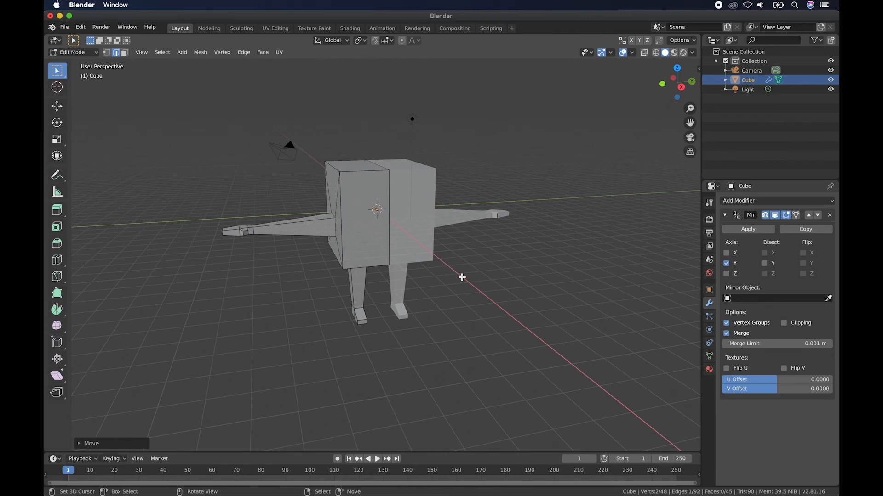
scroll(426, 283, down, 3)
scroll(425, 284, down, 4)
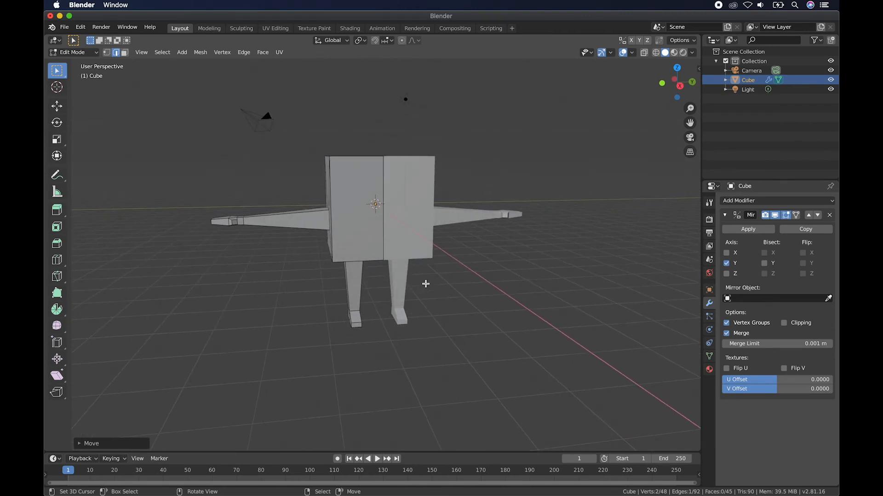
scroll(356, 305, down, 1)
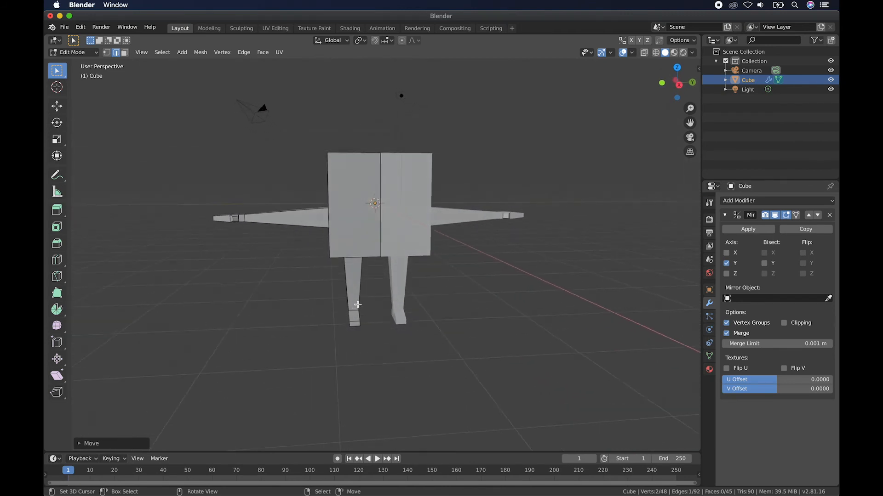
Step: Select all the foot and ankle vertices with X-ray enabled and move them along Z to adjust the leg length
click(106, 52)
scroll(360, 272, left, 3)
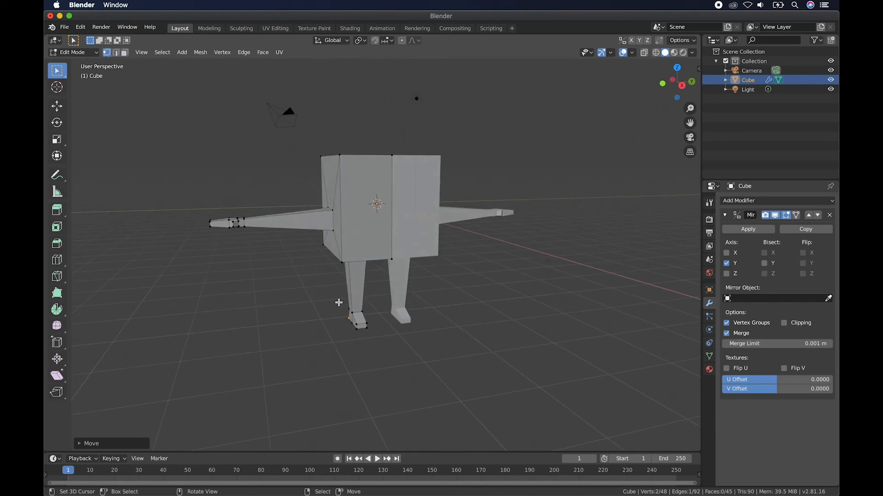
click(644, 52)
drag(334, 302, 376, 350)
scroll(376, 350, right, 5)
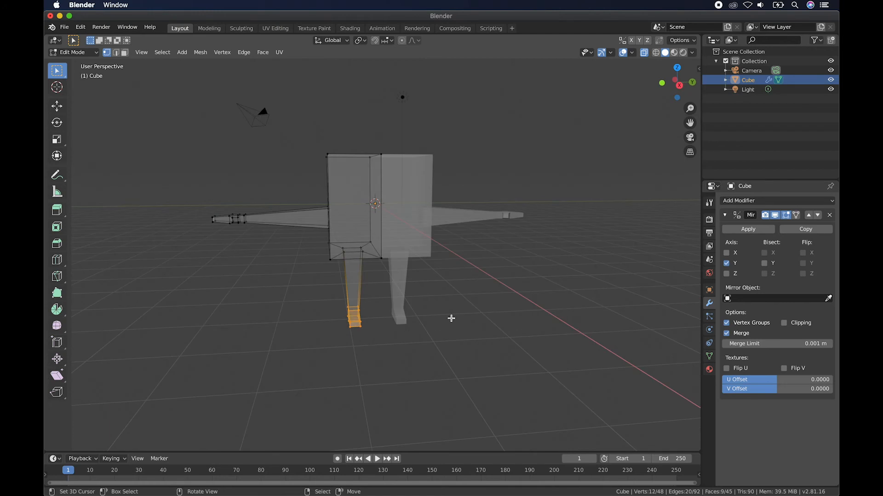
key(g)
key(z)
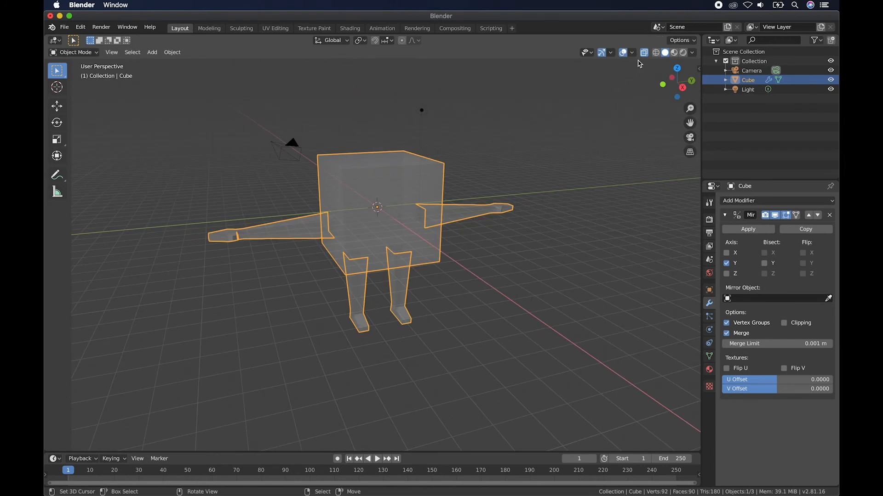
Step: Turn off X-ray display in Object Mode and view the whole character from above
click(645, 54)
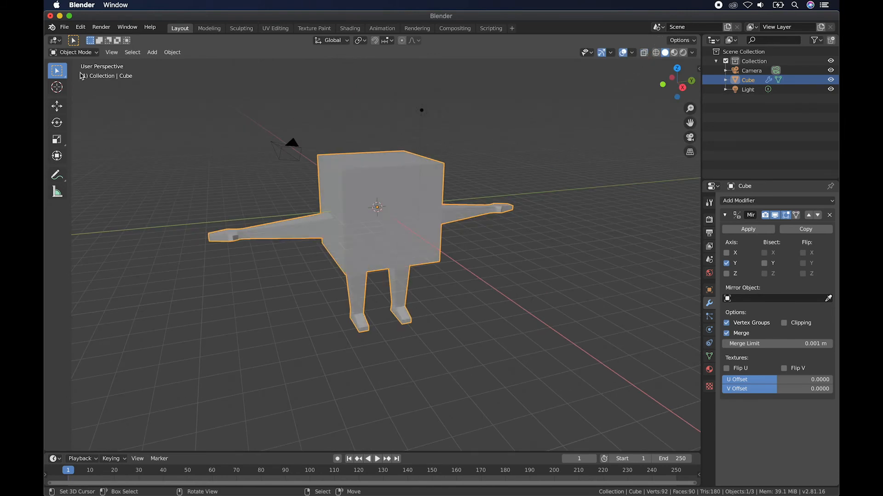
mouse_move(338, 253)
middle_down()
mouse_move(363, 253)
mouse_move(338, 252)
middle_up()
middle_drag(274, 277, 244, 313)
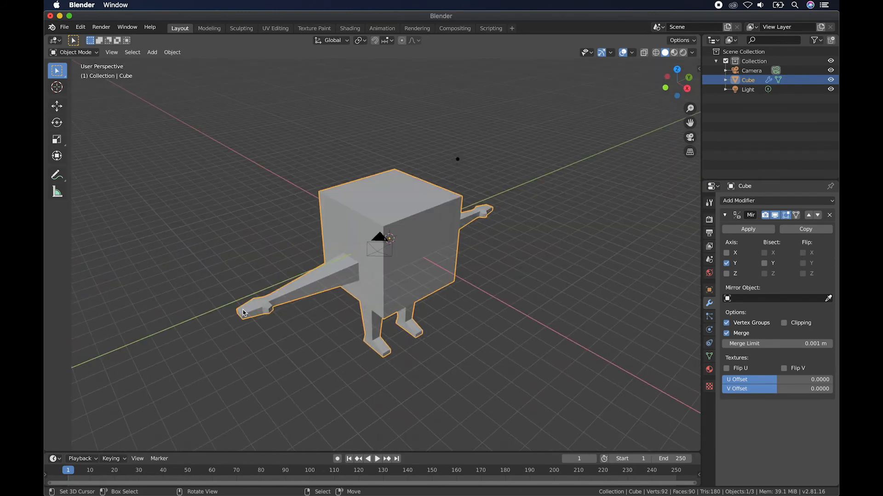
Step: Add a Subdivision Surface modifier to the character after its Mirror modifier
middle_drag(354, 354, 352, 354)
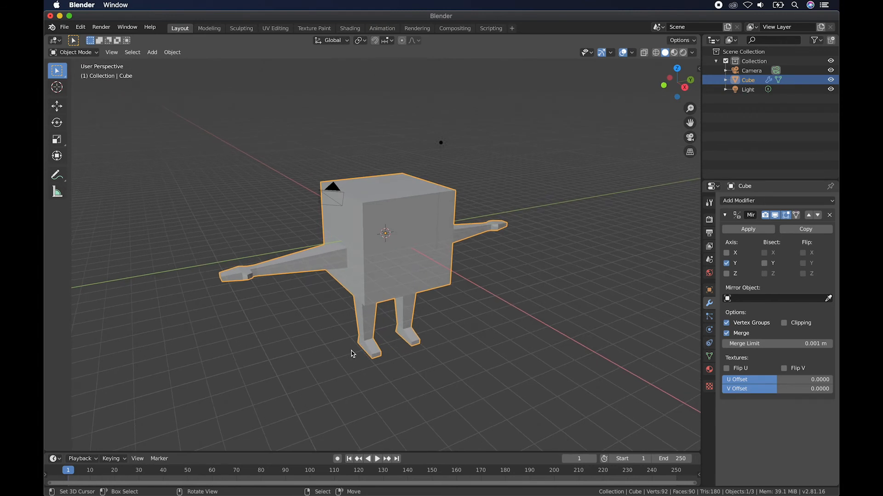
middle_drag(352, 354, 307, 257)
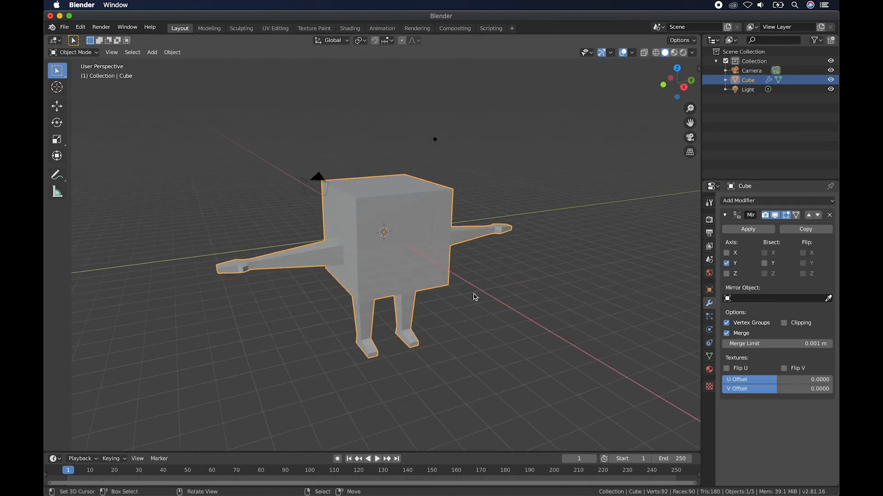
click(797, 202)
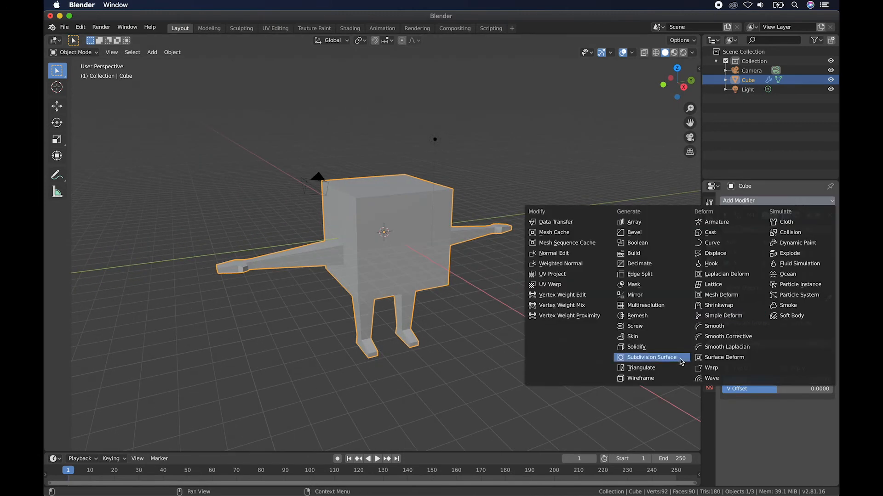
click(670, 358)
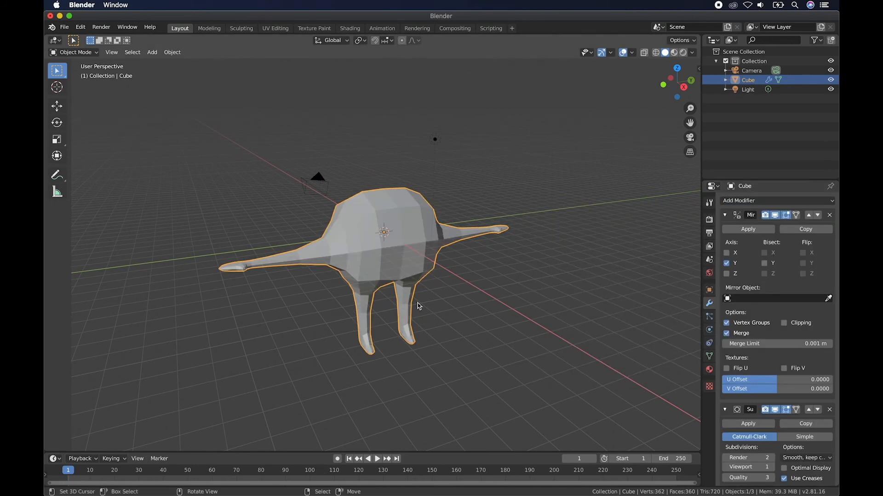
scroll(409, 295, right, 10)
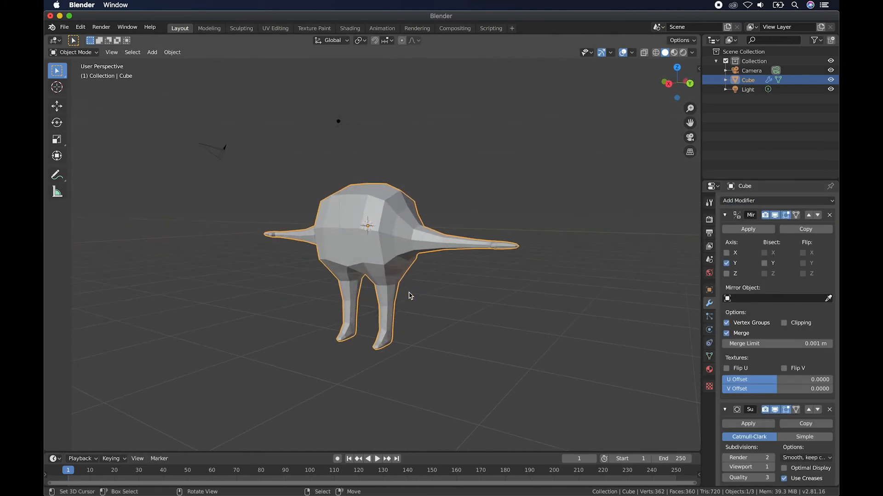
scroll(410, 295, right, 15)
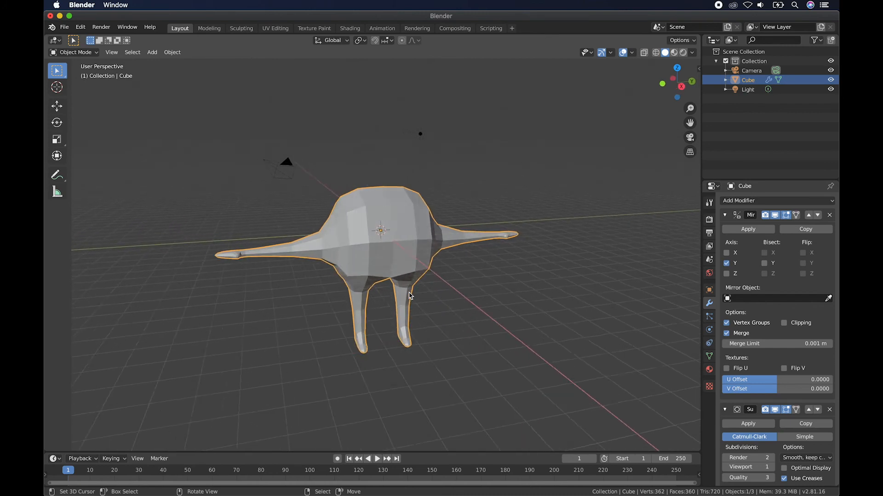
scroll(409, 296, right, 15)
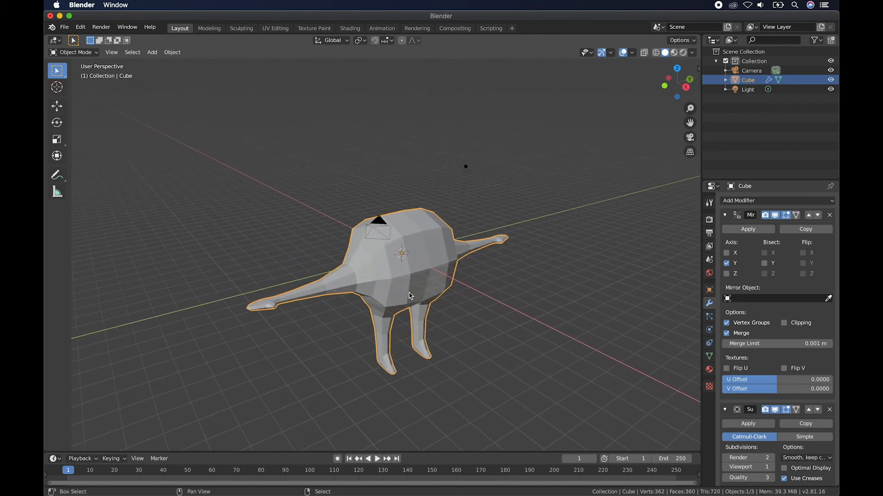
scroll(410, 295, right, 3)
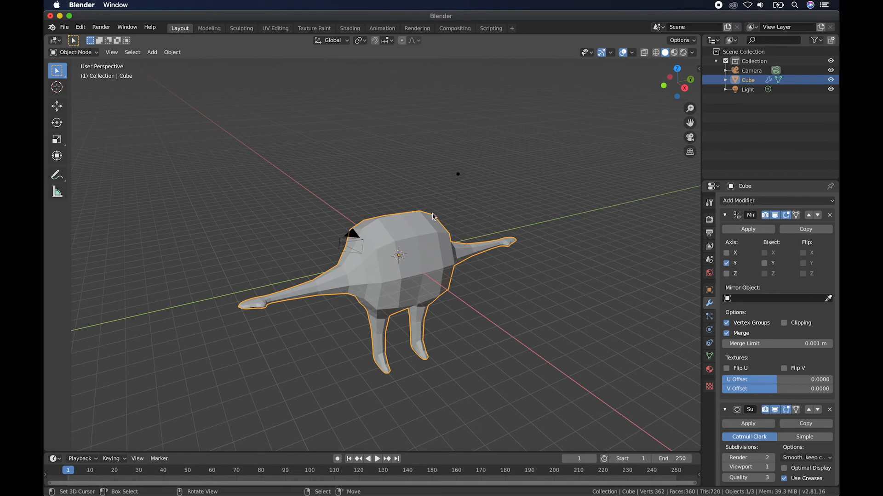
scroll(458, 277, right, 2)
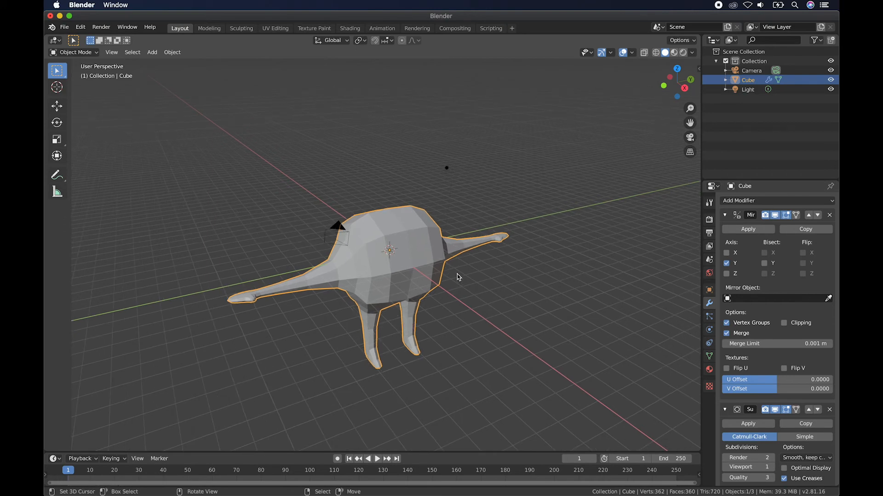
Step: In Edit Mode with edge selection, select the body half's outer side, front and back edges around its top face
key(Tab)
scroll(457, 274, left, 3)
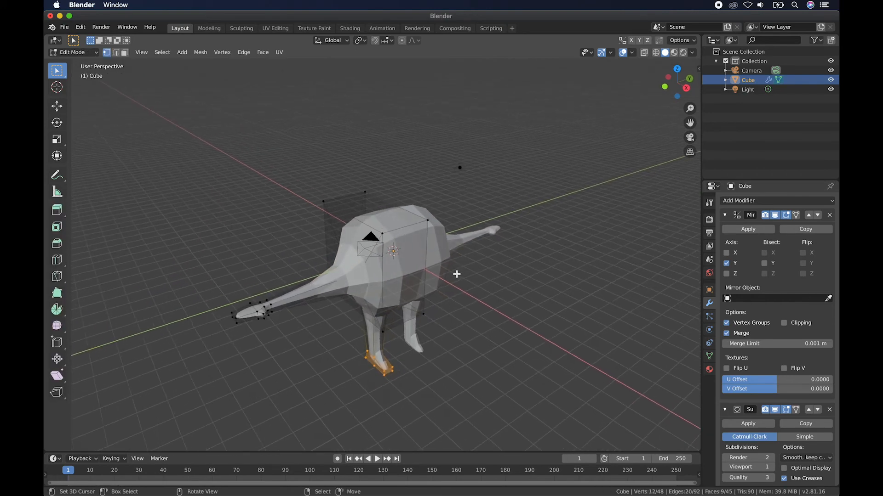
scroll(457, 274, right, 5)
scroll(374, 222, left, 6)
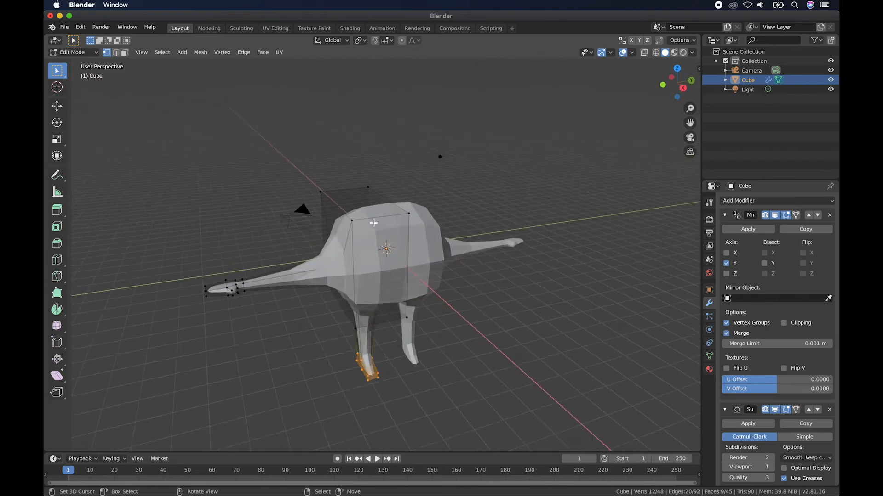
scroll(373, 222, left, 3)
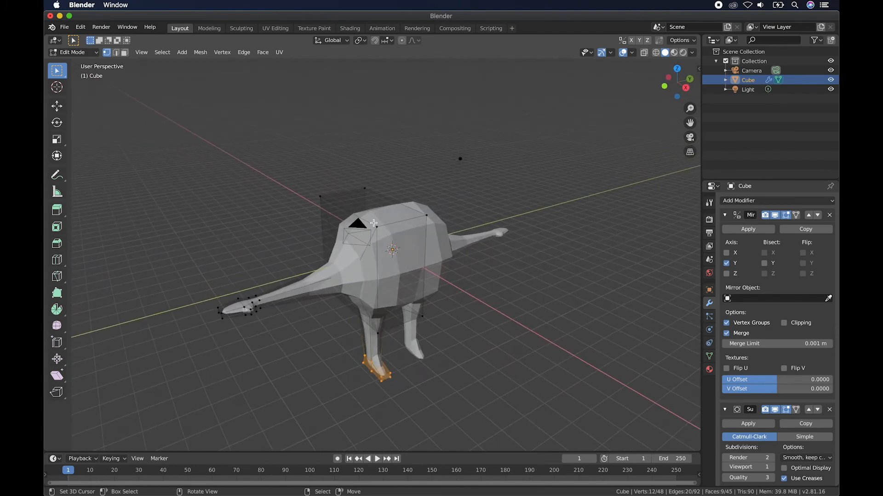
click(117, 52)
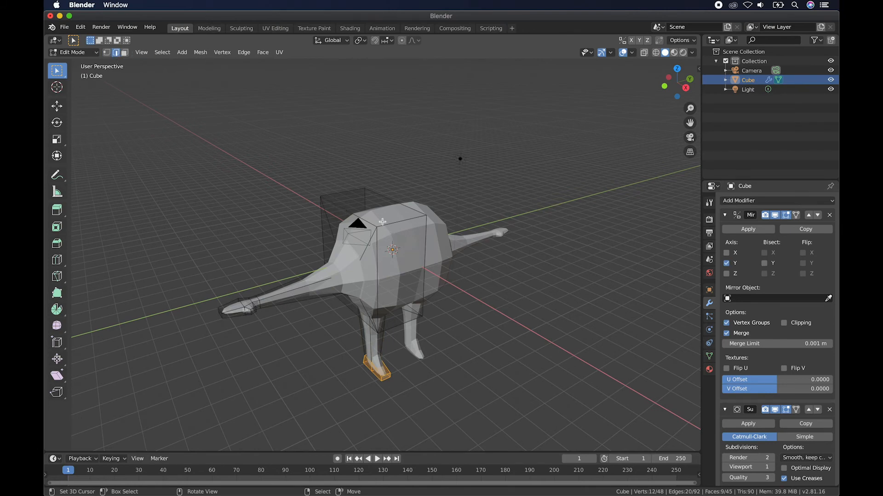
scroll(390, 237, down, 2)
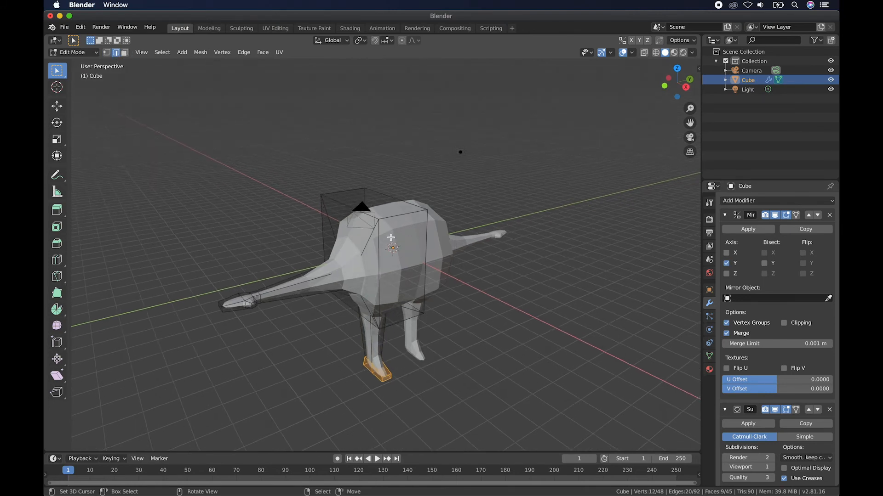
scroll(389, 237, up, 4)
click(348, 219)
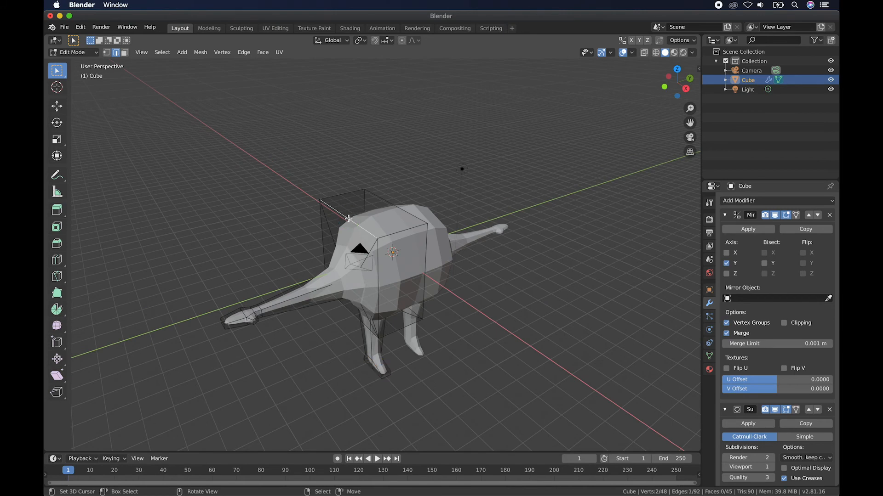
shift+click(399, 234)
shift+click(341, 195)
Step: Extend the selection with the body half's two outer vertical edges and its bottom side, front and back edges
scroll(342, 194, right, 5)
shift+click(335, 238)
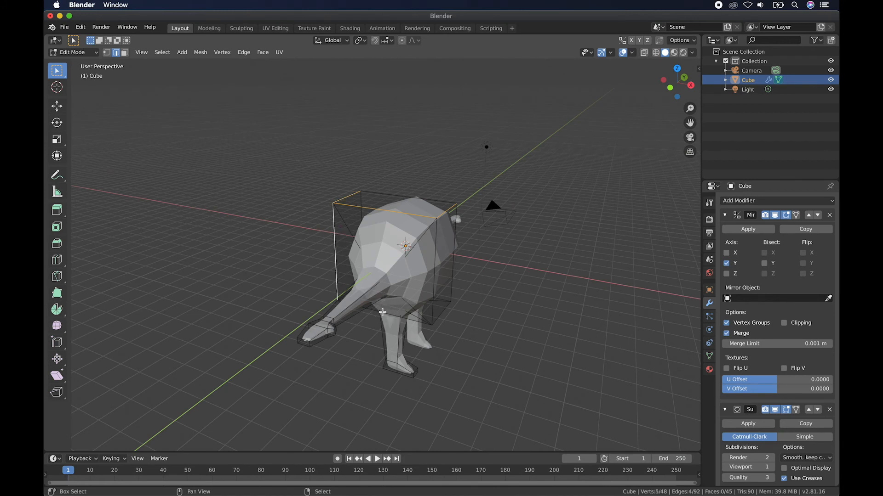
shift+click(382, 314)
shift+click(434, 266)
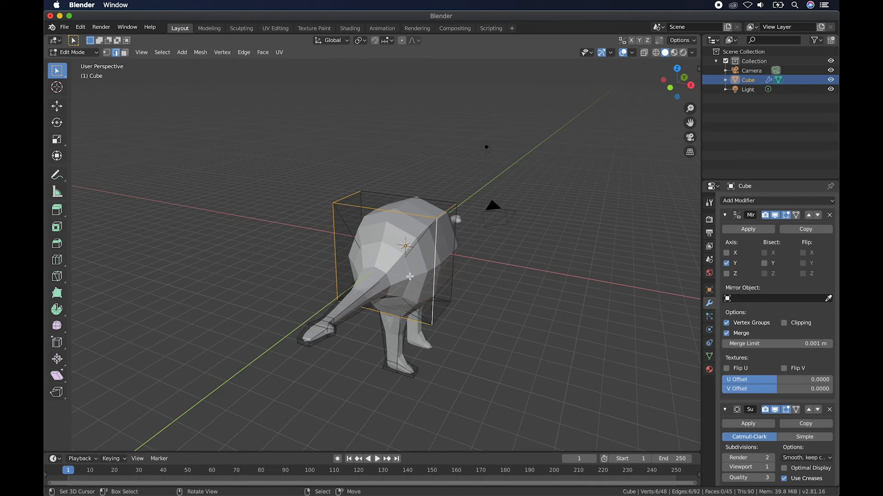
scroll(414, 275, left, 10)
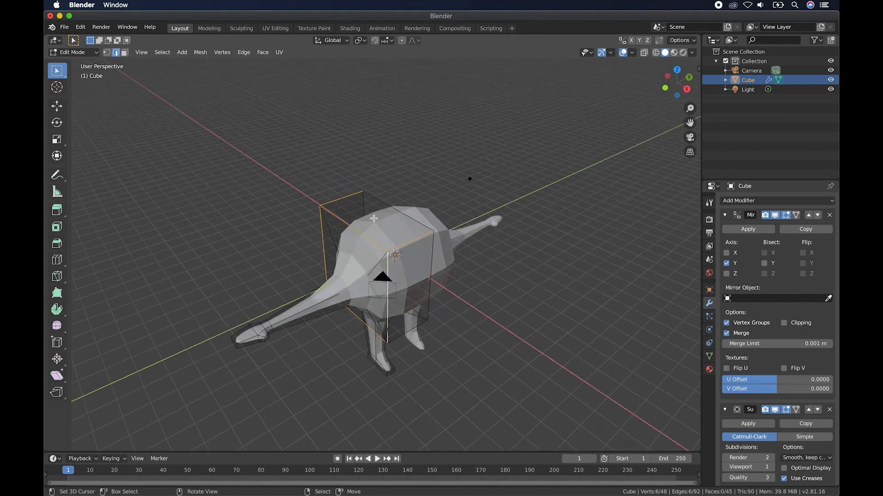
scroll(401, 229, left, 6)
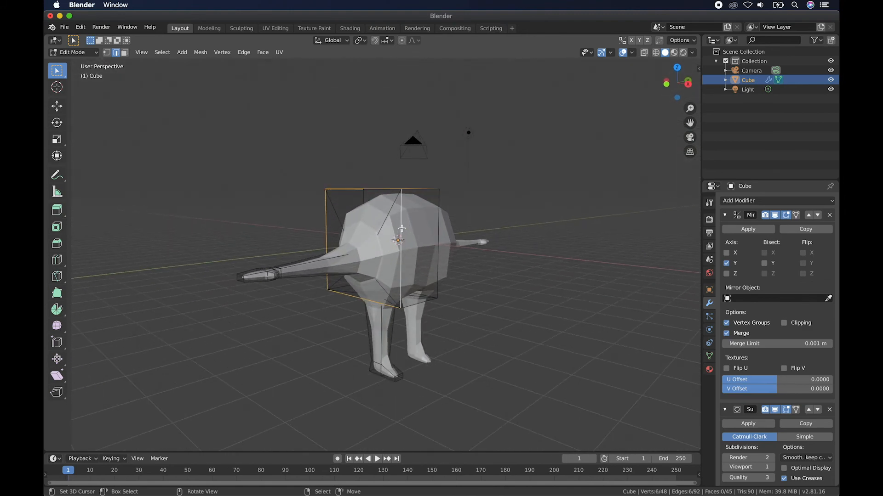
shift+click(412, 307)
scroll(409, 295, left, 10)
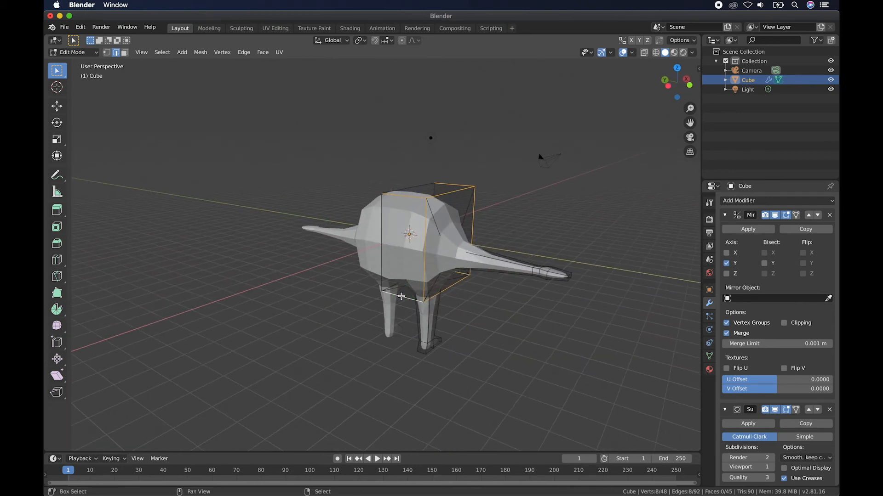
scroll(402, 297, left, 2)
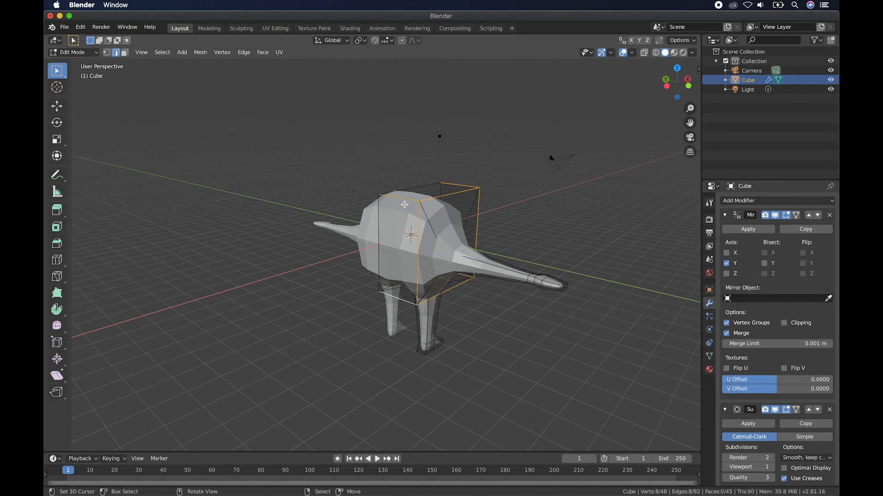
scroll(403, 276, left, 12)
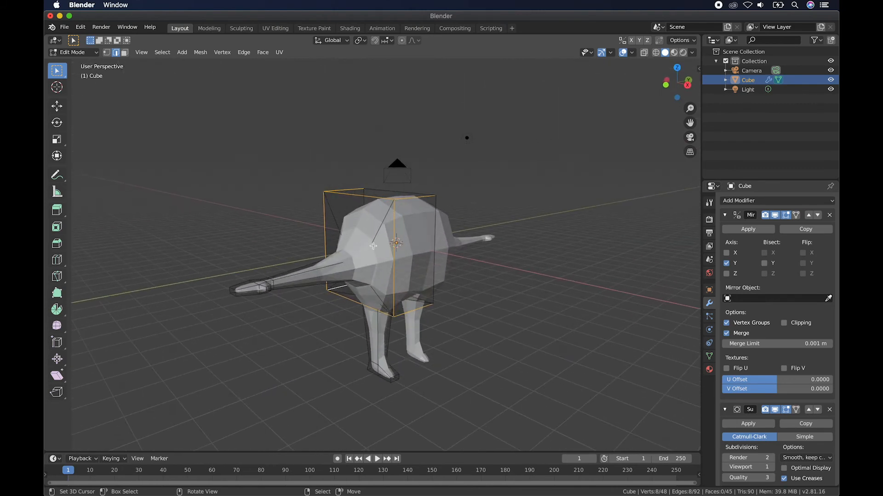
scroll(433, 261, left, 3)
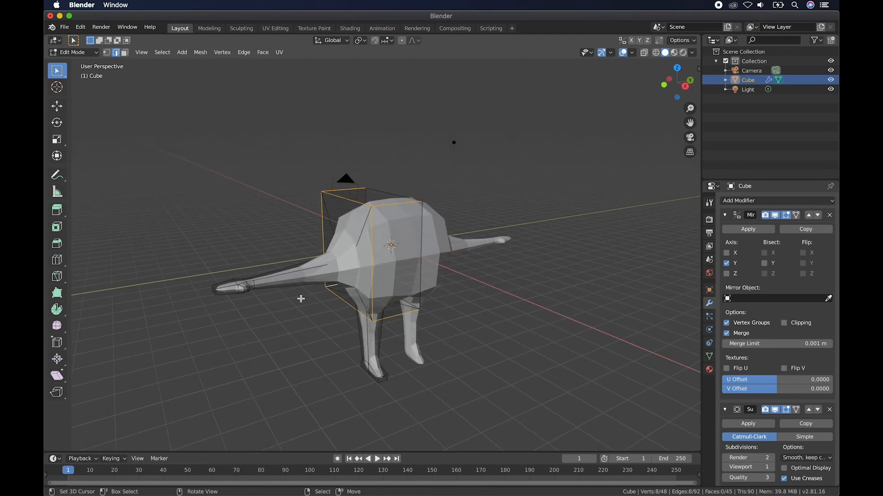
scroll(301, 299, right, 3)
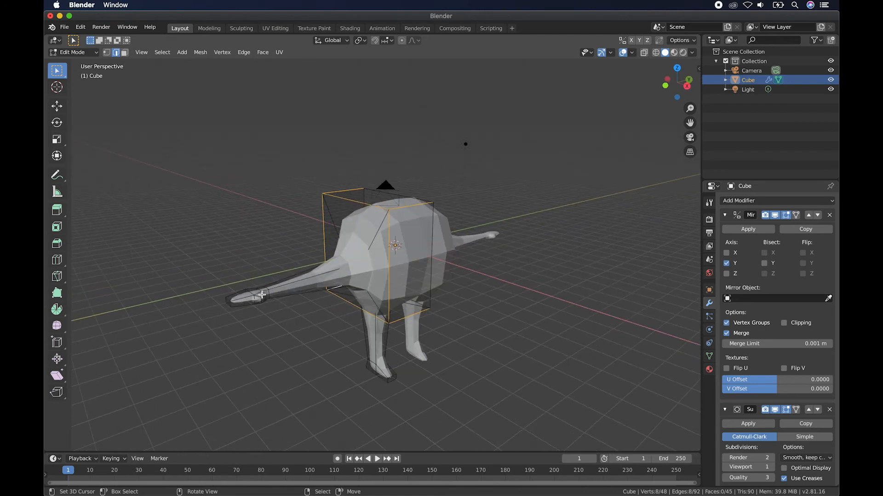
scroll(262, 294, right, 3)
scroll(311, 293, down, 3)
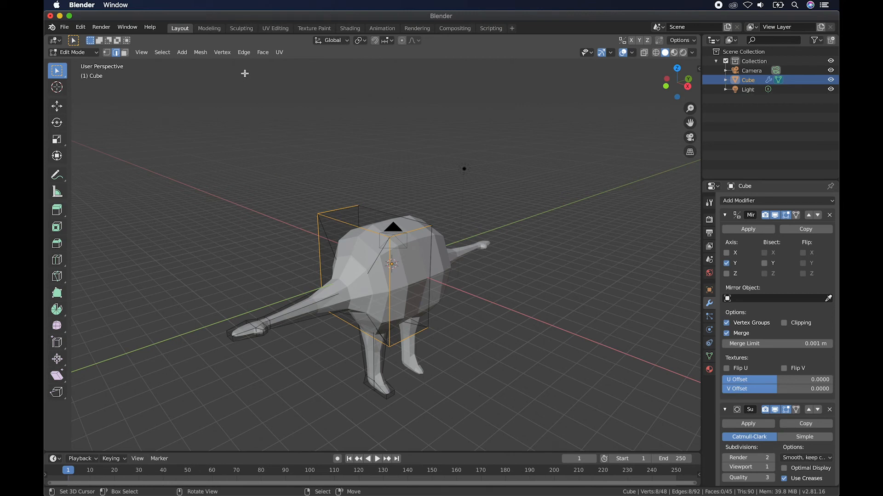
Step: Apply an Edge Crease with a factor of 1.000 to the selected body edges
click(245, 53)
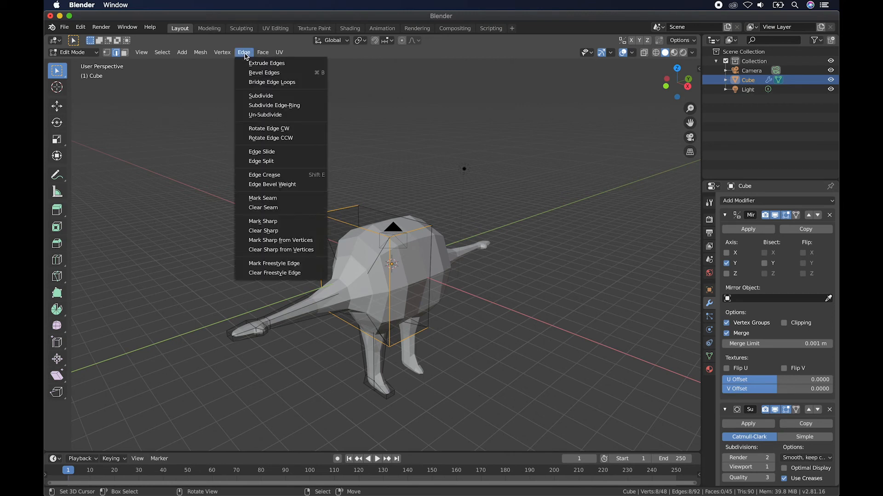
click(272, 175)
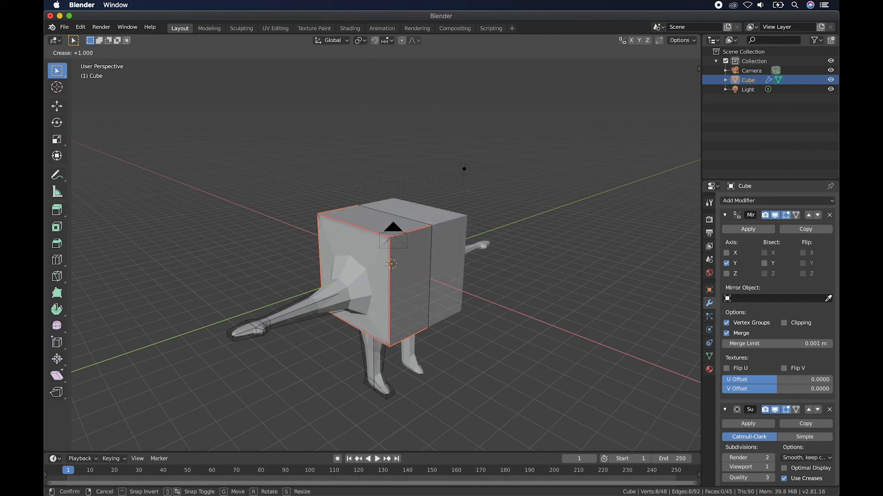
click(236, 222)
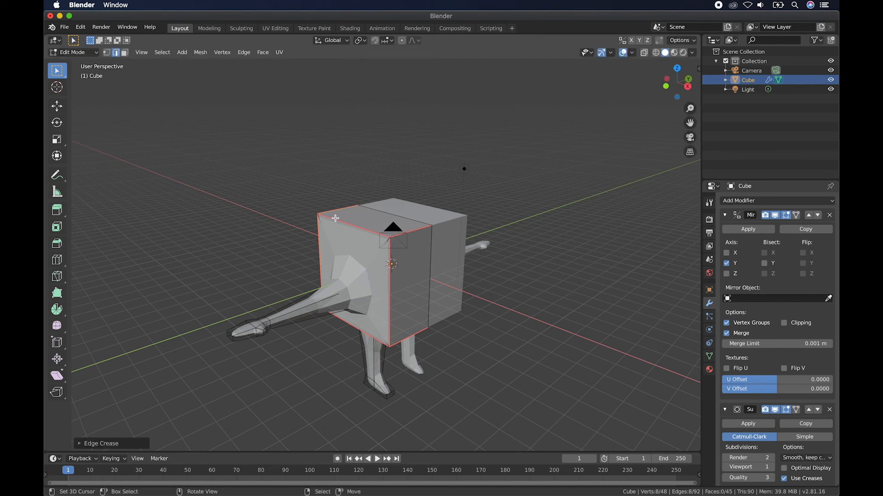
click(92, 443)
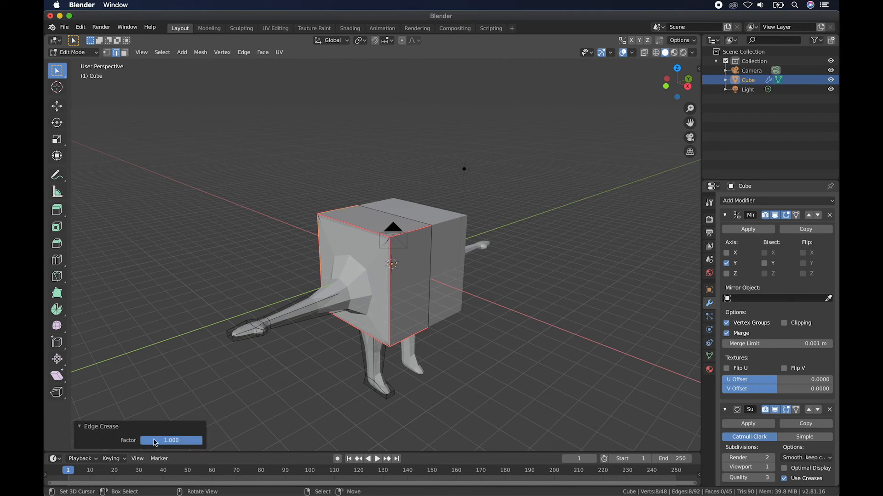
mouse_move(198, 440)
mouse_down()
mouse_move(148, 440)
mouse_move(202, 440)
mouse_up()
middle_drag(389, 271, 387, 275)
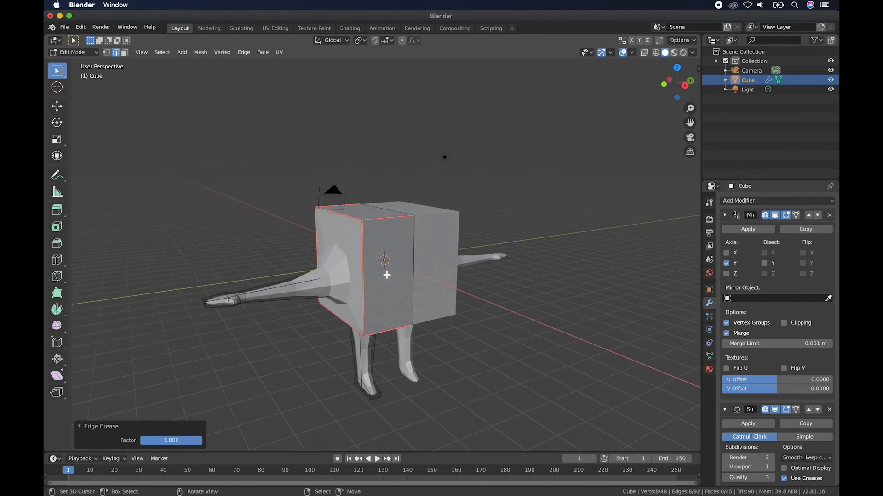
mouse_move(336, 264)
middle_down()
mouse_move(338, 293)
mouse_move(343, 269)
middle_up()
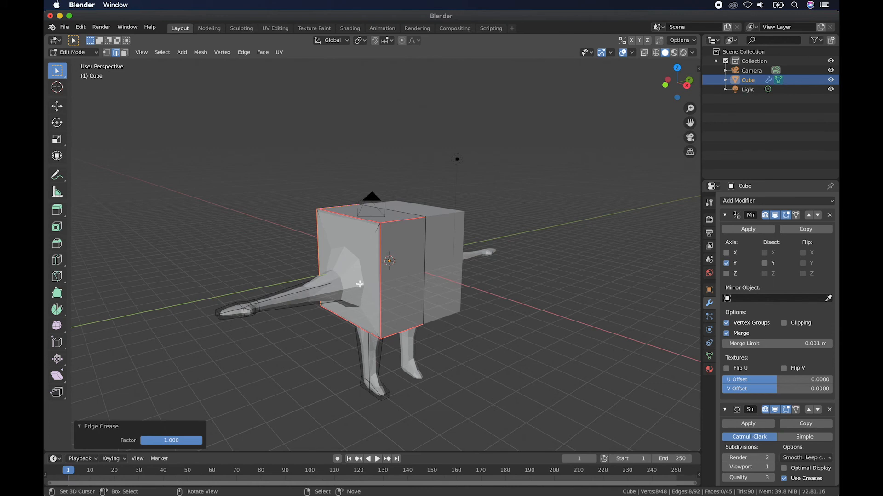
Step: Add a single loop cut around the arm on the body's side face and slide it close to the arm's base, factor 0.975
key(ctrl+r)
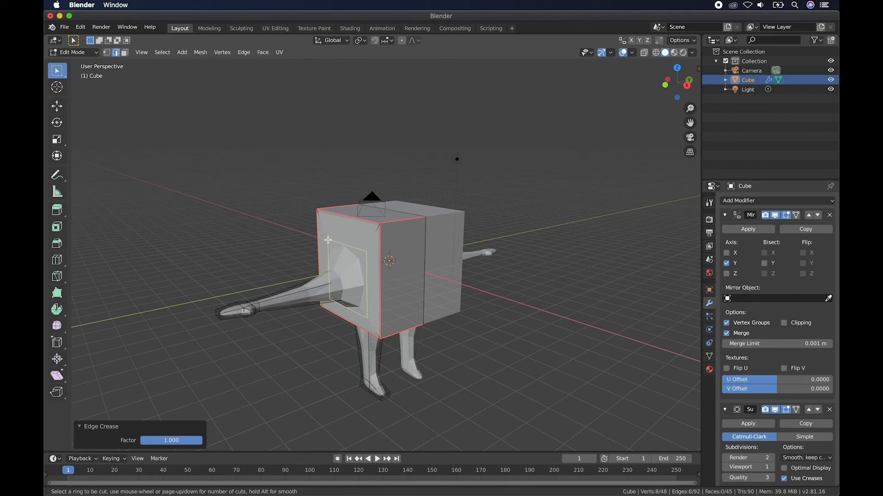
click(347, 276)
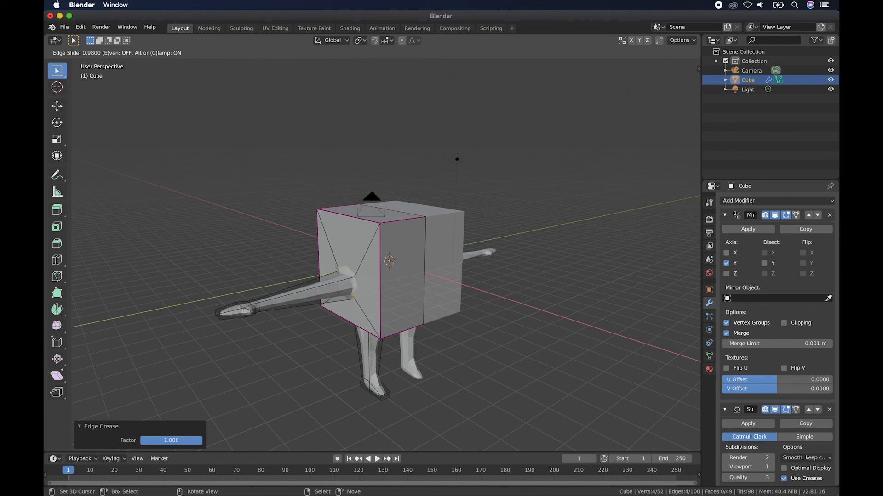
click(337, 271)
Step: Add a single loop cut around the leg's base under the body and slide it toward the leg, factor 0.738
middle_drag(377, 253, 378, 253)
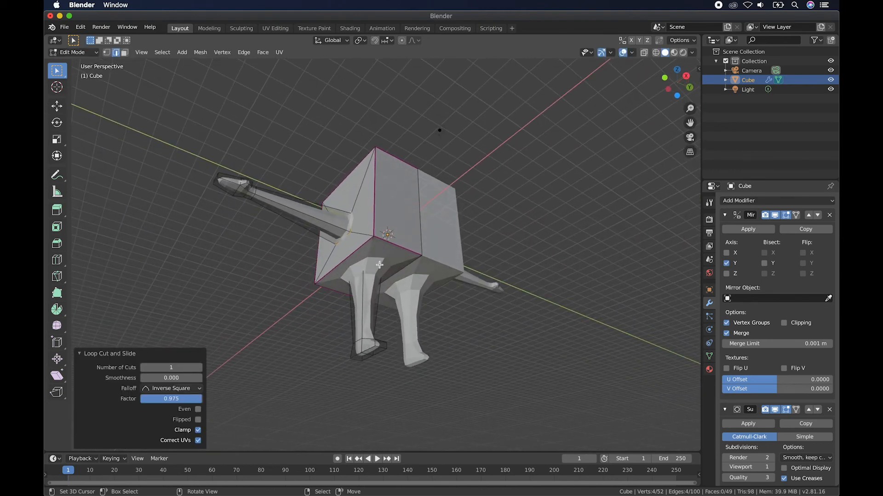
key(ctrl+r)
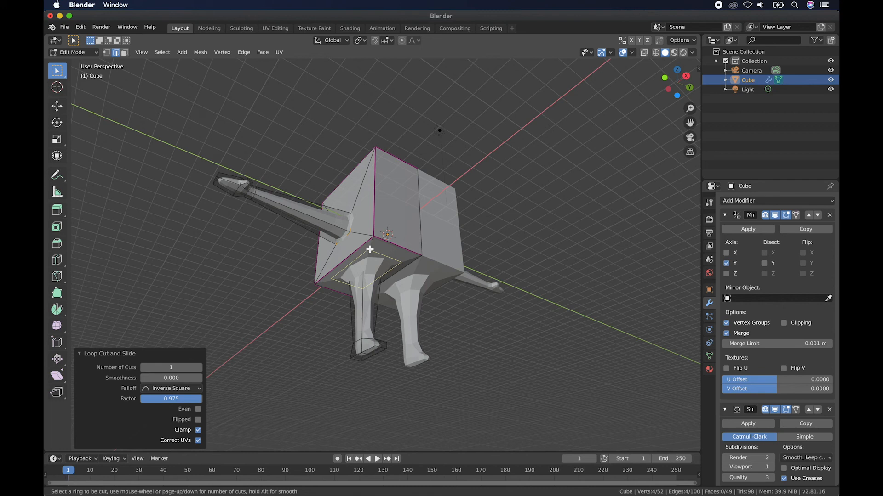
click(381, 259)
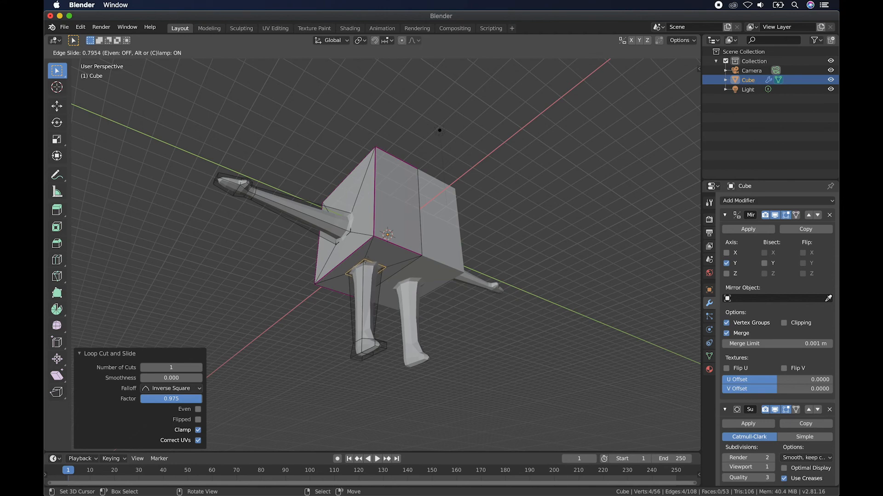
click(368, 259)
Step: Add a single loop cut around the lower leg and slide it down to just above the ankle, factor -0.907
middle_drag(406, 280, 405, 272)
scroll(406, 273, up, 2)
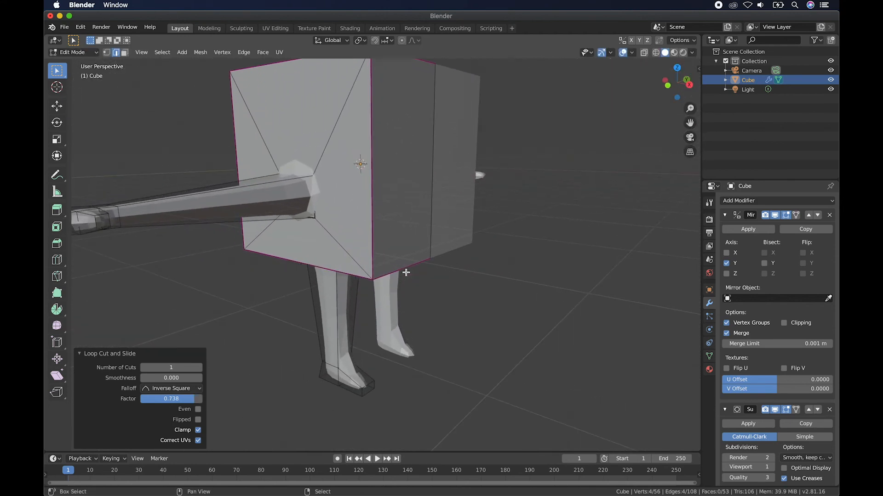
shift+scroll(406, 272, down, 5)
scroll(369, 304, down, 3)
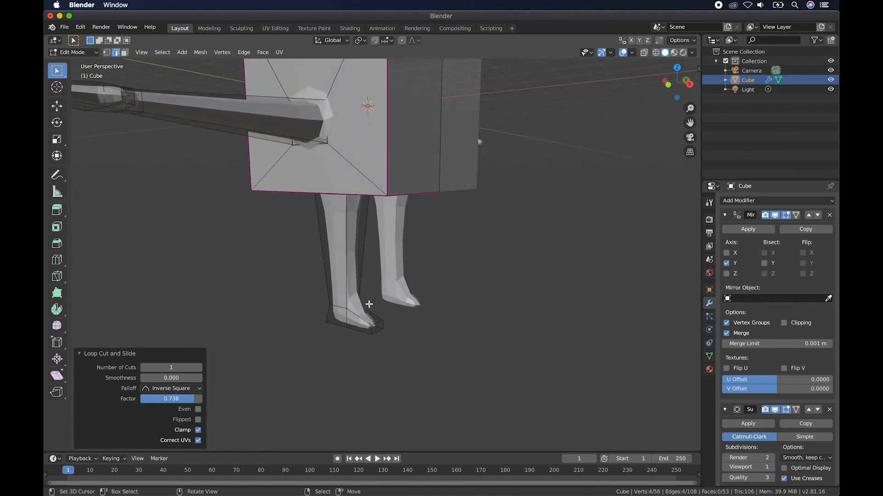
scroll(369, 310, right, 3)
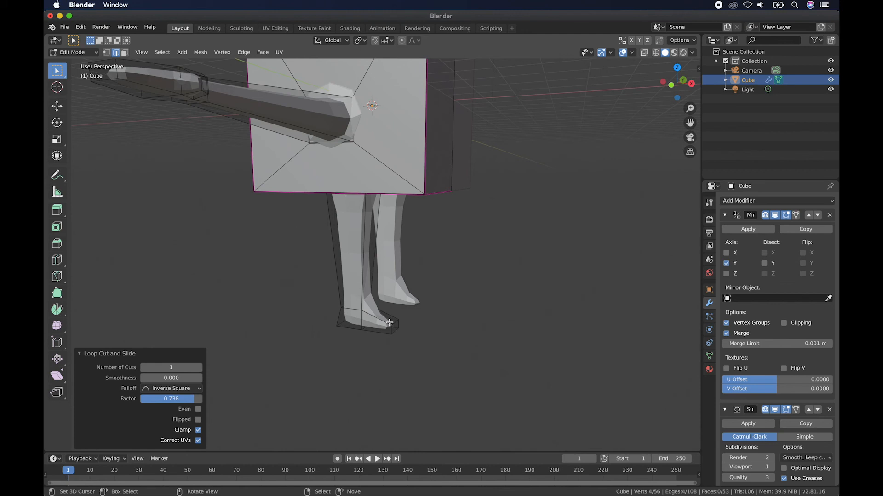
key(ctrl+r)
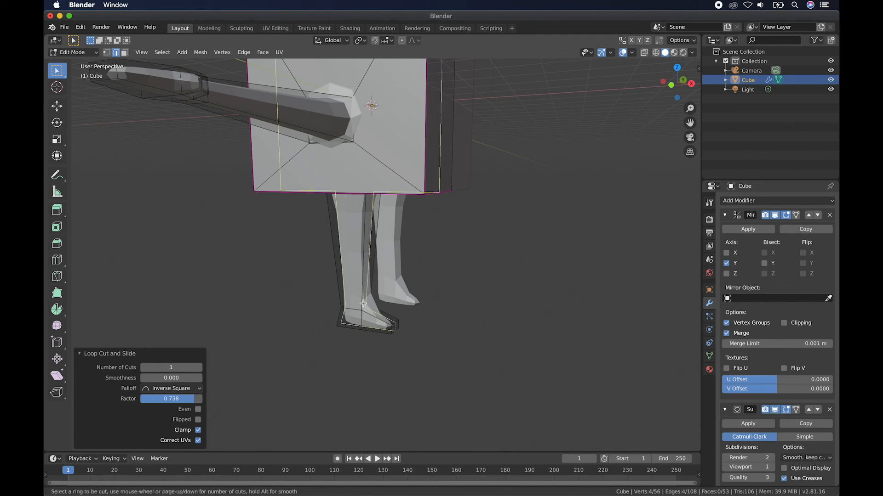
click(357, 252)
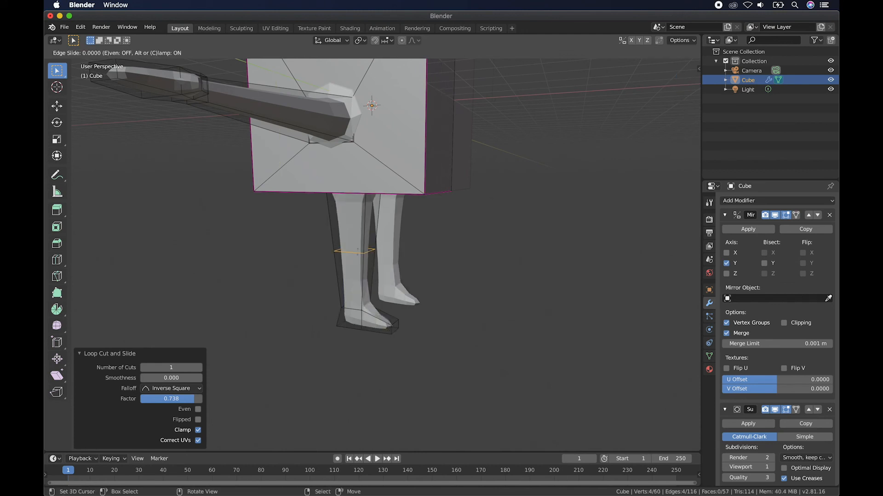
click(364, 306)
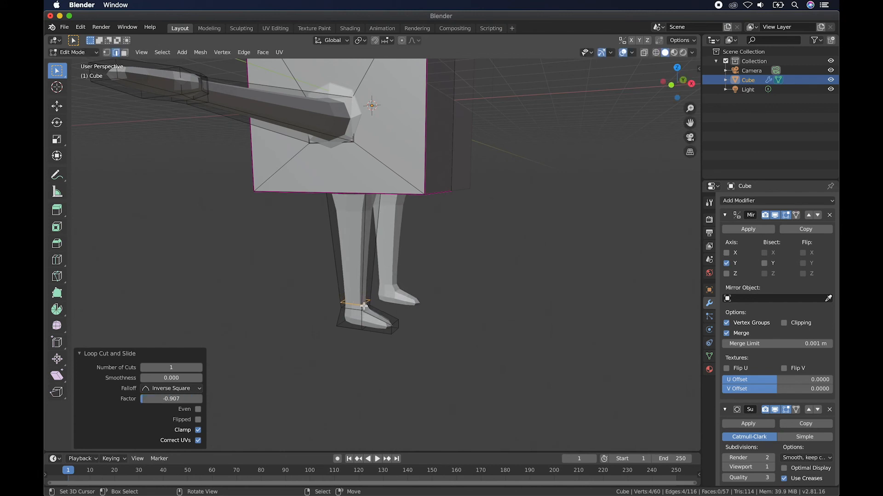
Step: Add a single loop cut across the front of the foot and slide it back toward the ankle, factor 0.826
key(ctrl+r)
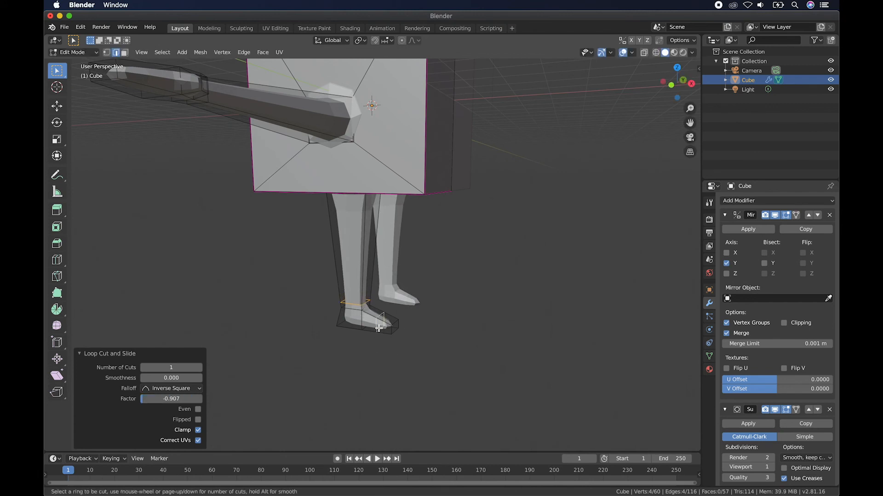
click(379, 325)
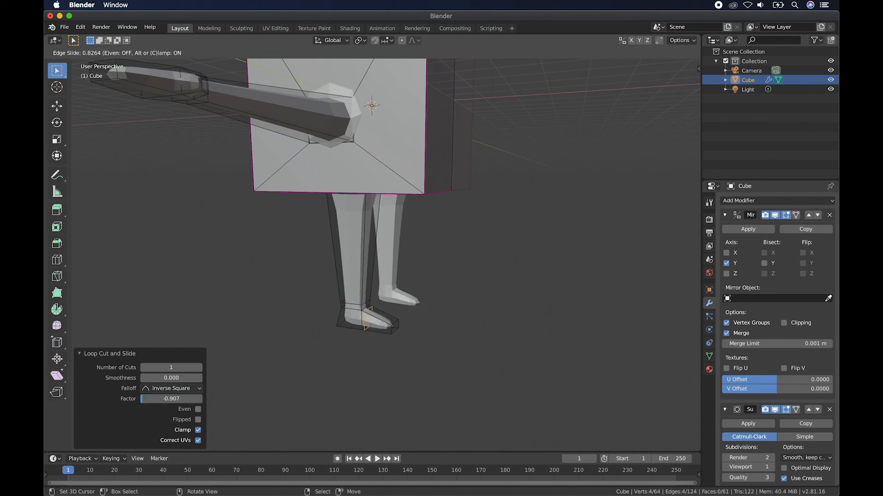
click(367, 325)
Step: Add a single horizontal loop cut around the foot and slide it down close to the sole, factor -0.735
scroll(387, 337, up, 4)
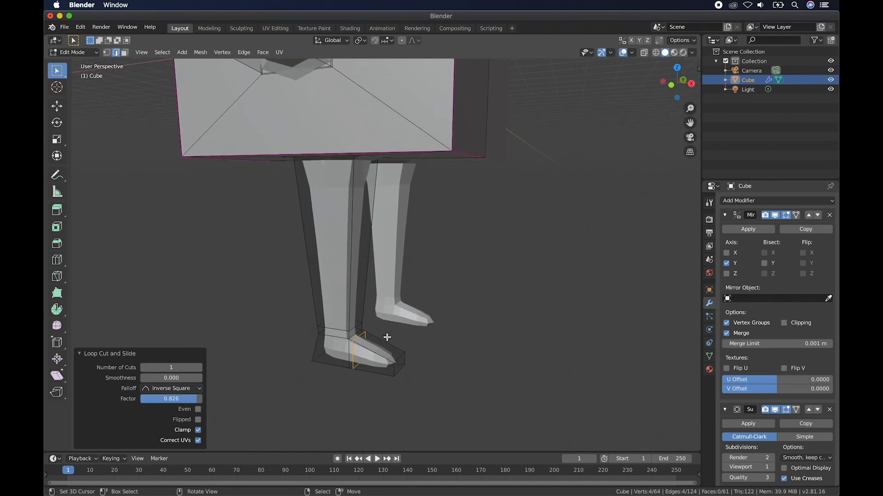
shift+scroll(387, 337, down, 5)
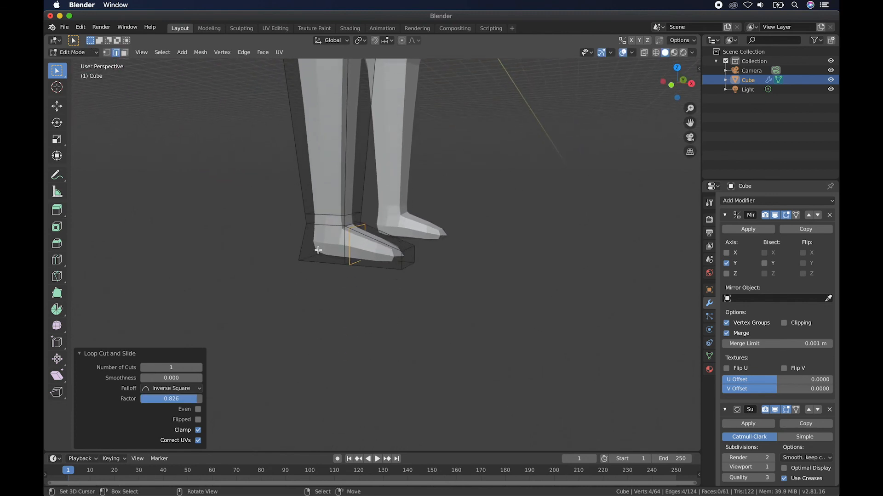
scroll(387, 285, left, 5)
scroll(388, 286, right, 2)
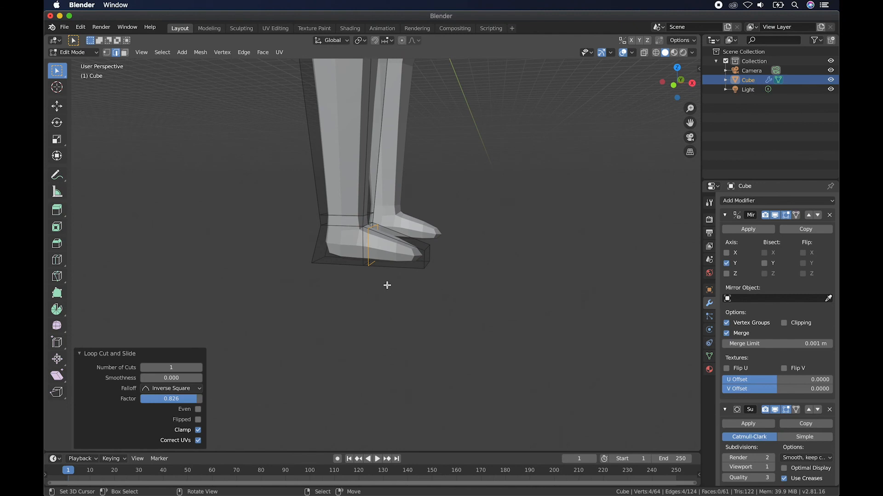
key(ctrl+r)
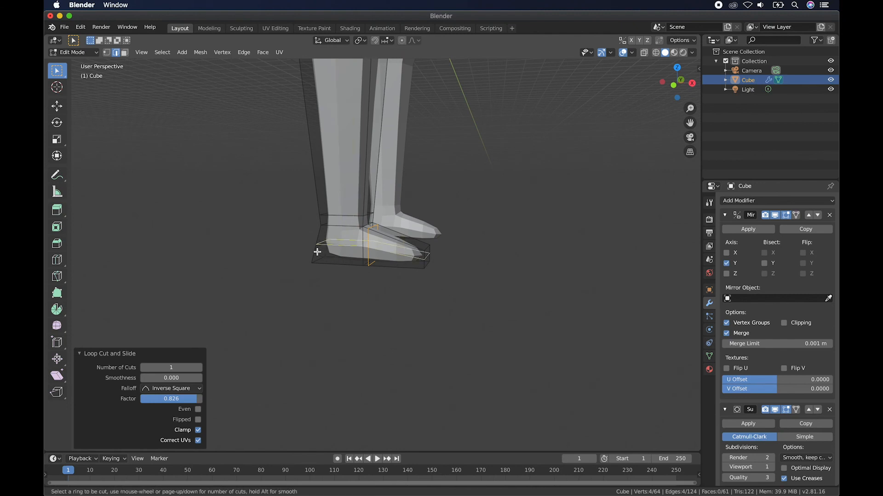
click(317, 252)
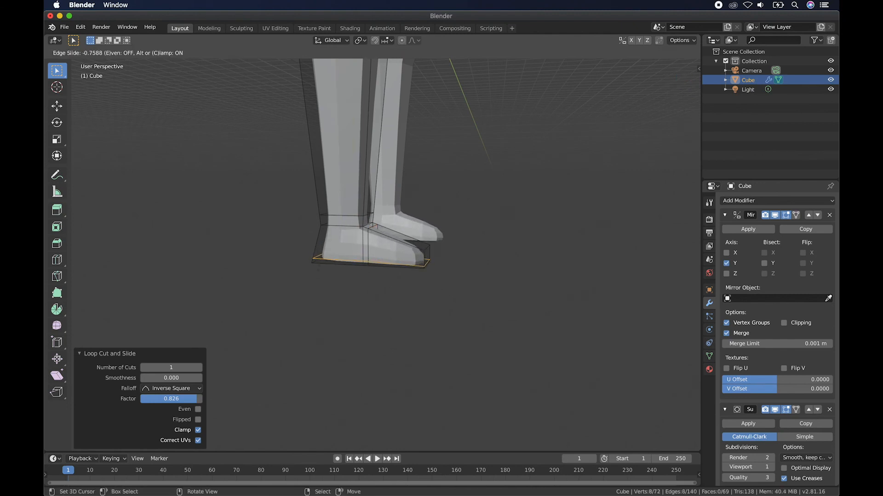
click(317, 264)
Step: Add a single centred loop cut around the middle of the arm, factor 0.000
scroll(316, 264, right, 5)
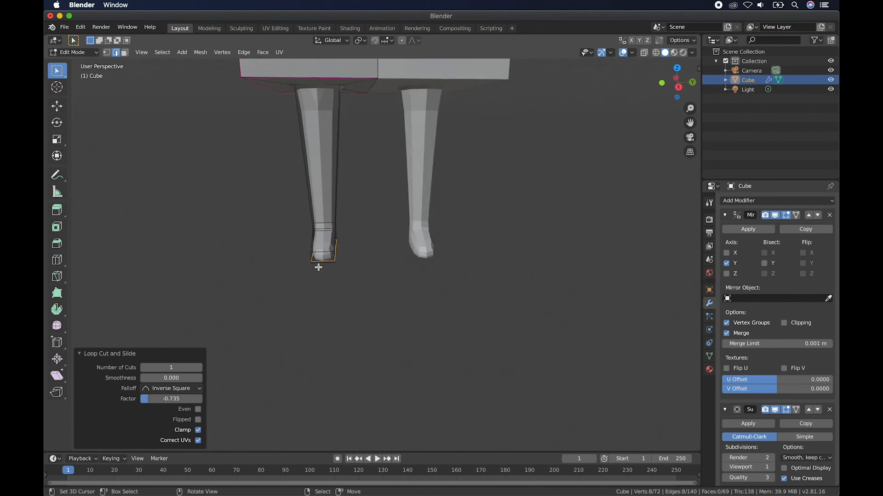
scroll(319, 267, down, 4)
shift+scroll(318, 267, up, 5)
scroll(318, 267, left, 5)
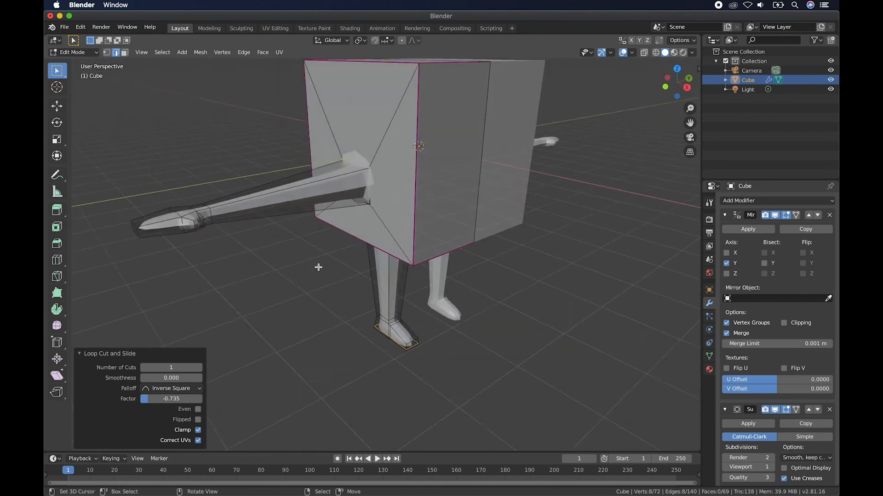
scroll(318, 267, left, 3)
key(ctrl+r)
click(273, 202)
right_click(273, 203)
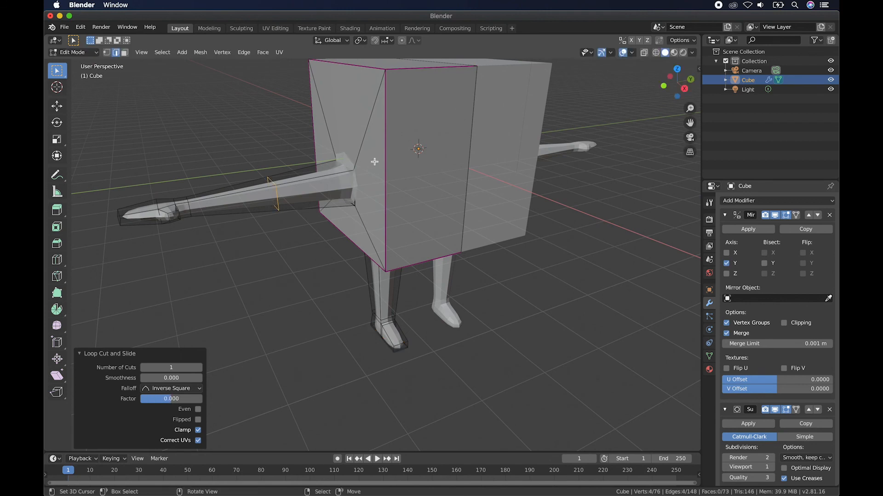
Step: Scale the arm's middle loop up by about 2.936 and move it about -2.01 m along Y toward the hand
key(s)
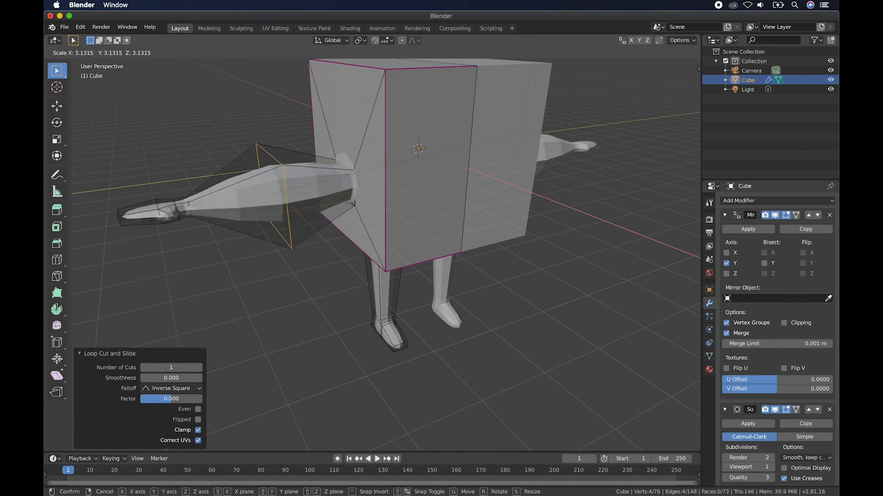
click(434, 170)
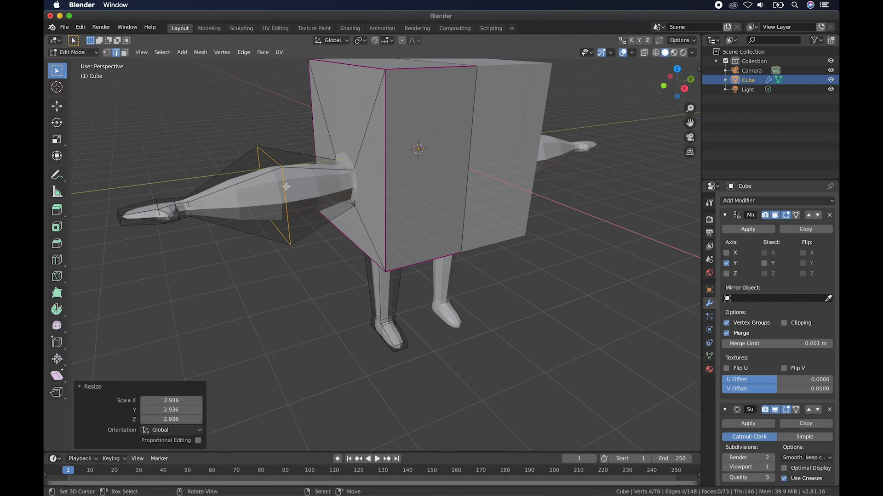
key(g)
key(y)
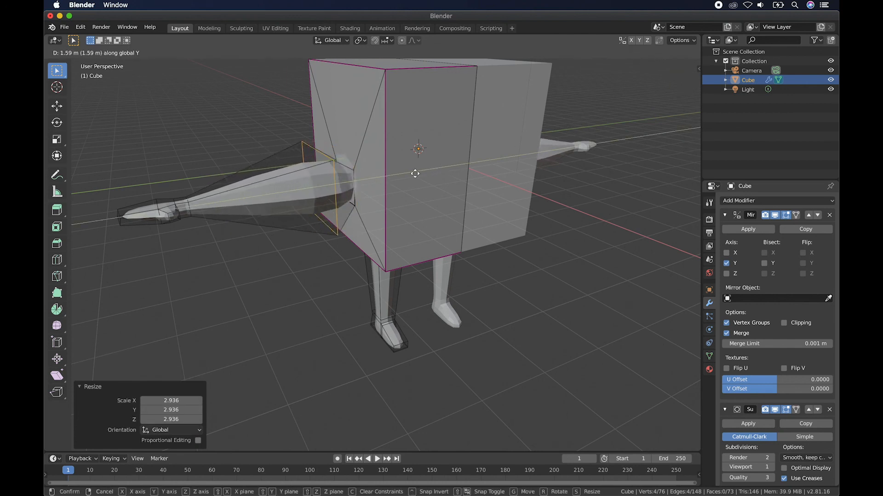
click(317, 198)
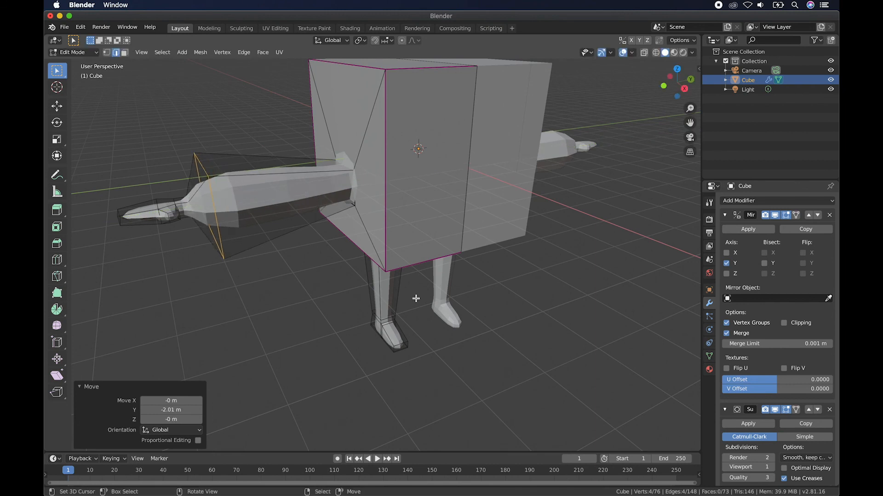
Step: Undo the arm loop's move and scaling and the arm's middle loop cut
key(ctrl+z)
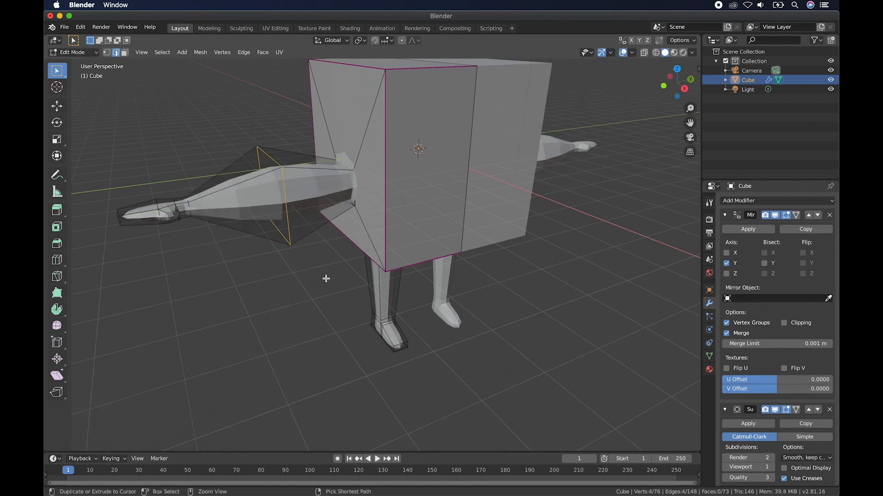
key(ctrl+z)
key(ctrl+z)
Step: Add a single loop cut around the middle of the leg at knee height, factor about -0.068
scroll(367, 295, down, 10)
key(ctrl+r)
click(407, 278)
click(406, 277)
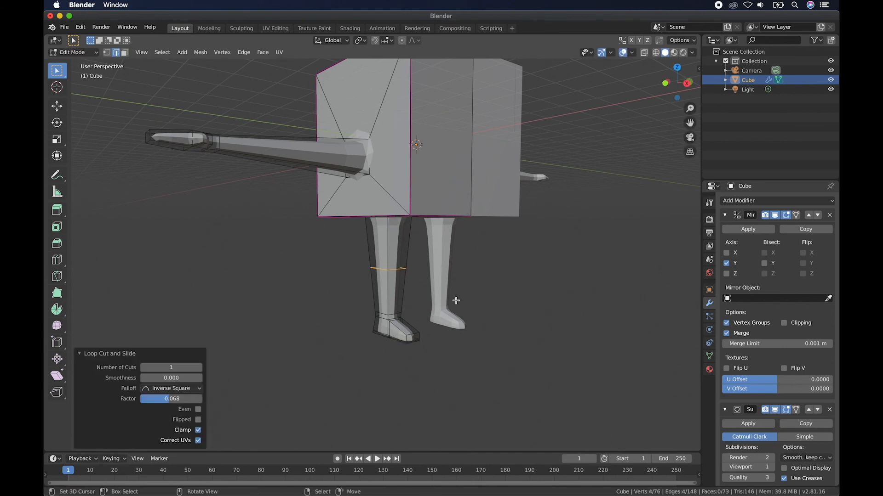
Step: Move the knee loop forward along the X axis by about 0.622 m to bend the leg
key(g)
key(y)
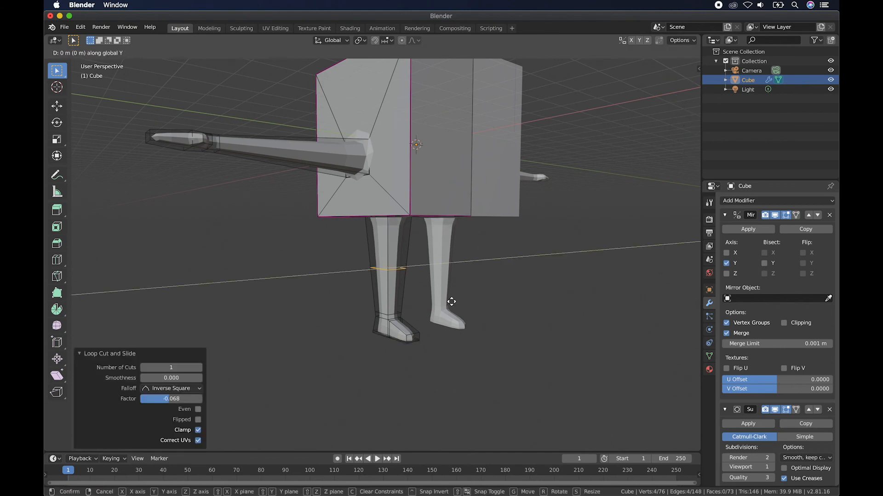
key(x)
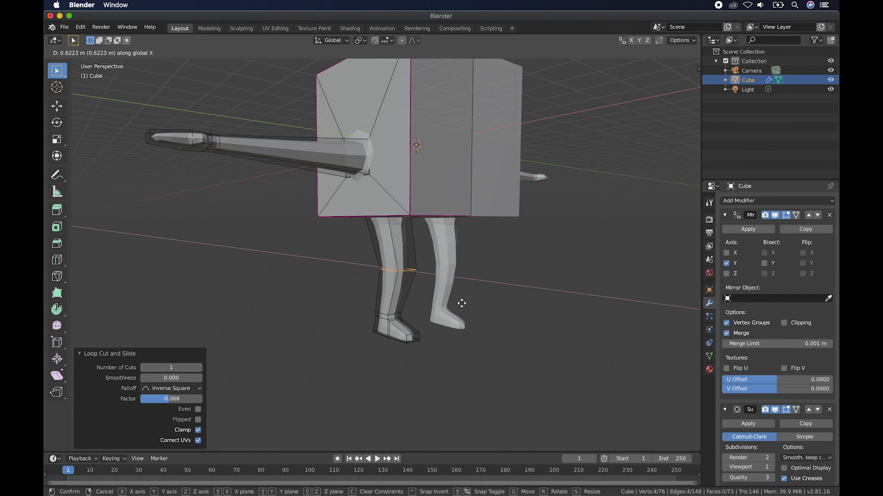
click(461, 303)
Step: Return to Object Mode and apply Shade Smooth to the whole character
scroll(460, 303, right, 15)
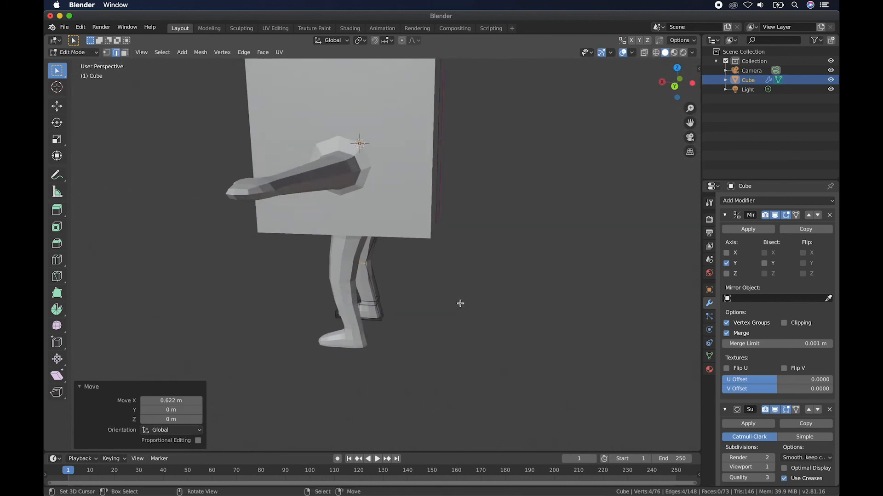
scroll(460, 304, right, 15)
scroll(460, 303, right, 10)
key(Tab)
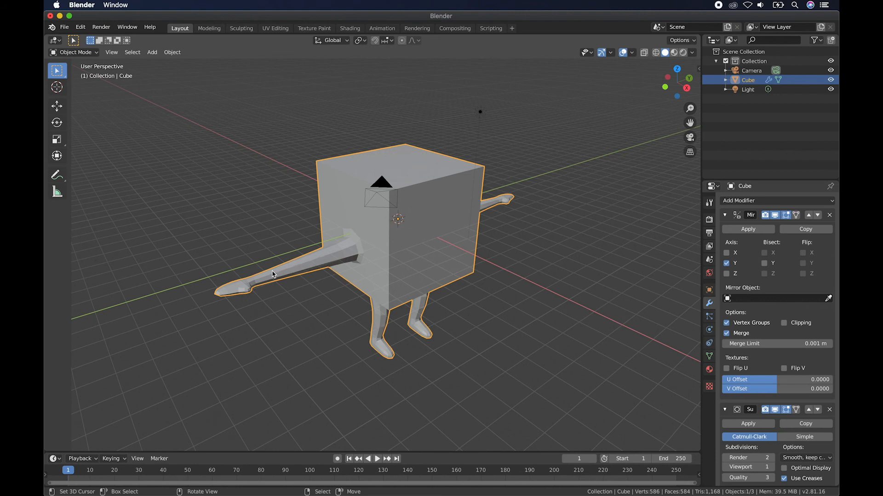
click(176, 54)
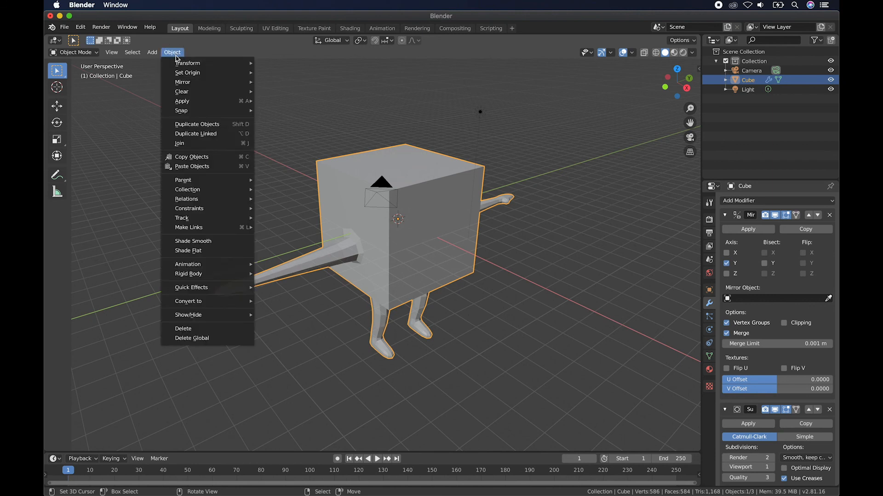
click(219, 245)
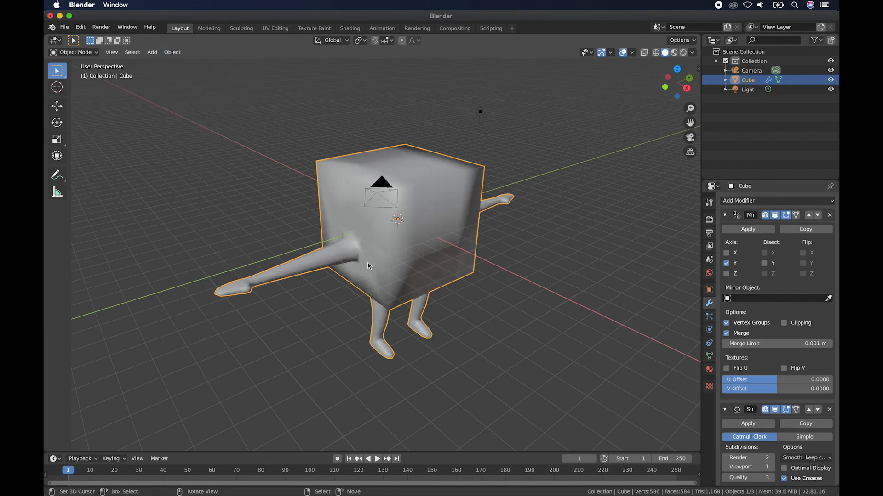
Step: Switch the character back to Edit Mode and change the selection mode to faces
middle_drag(399, 292, 393, 290)
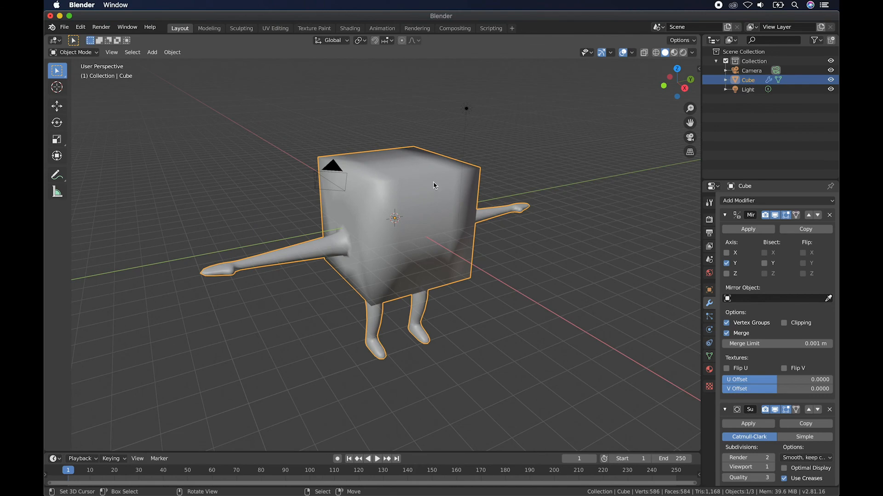
middle_drag(396, 192, 343, 188)
middle_drag(415, 276, 388, 262)
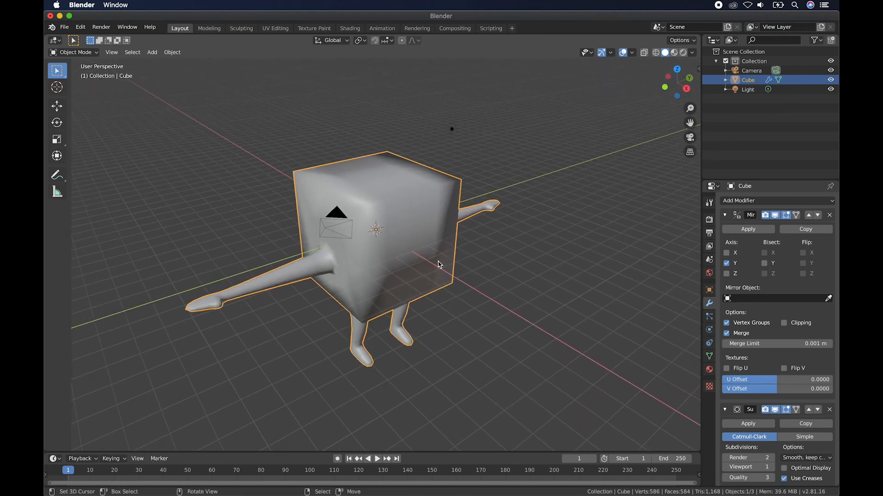
key(Tab)
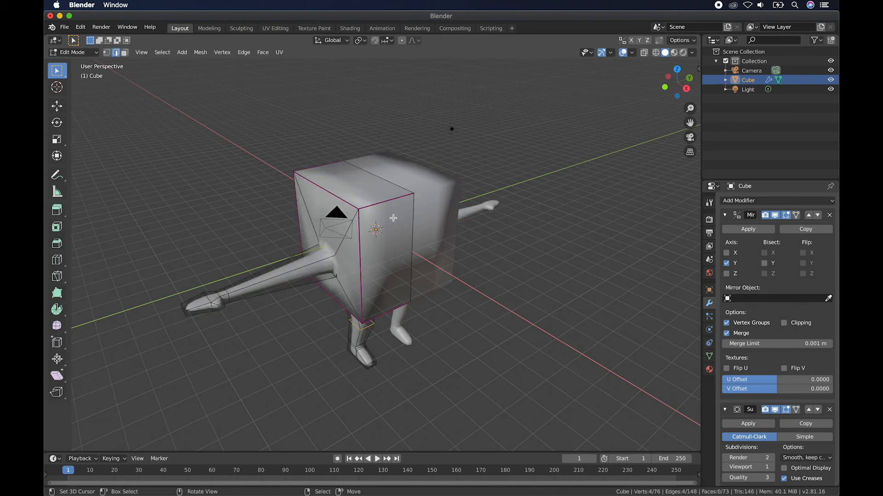
middle_drag(393, 218, 392, 217)
click(125, 53)
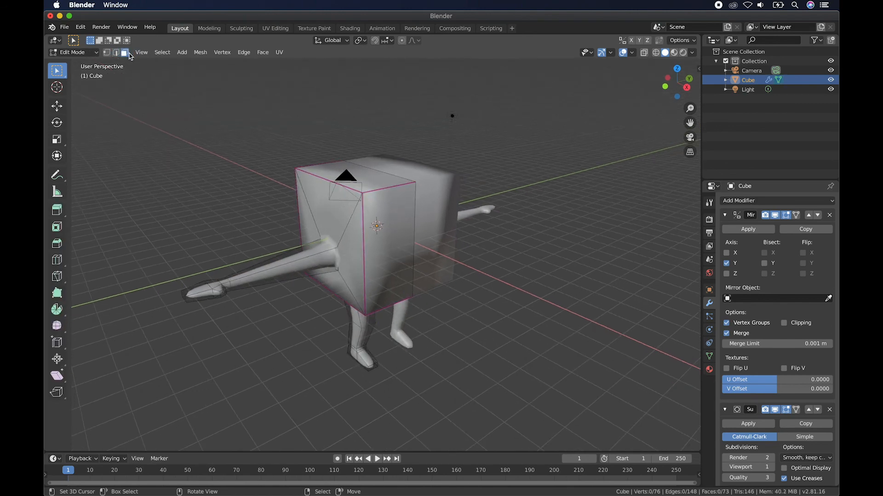
Step: Select the top face, the front face and the four triangular side faces around the arm on the body
click(347, 171)
shift+click(407, 215)
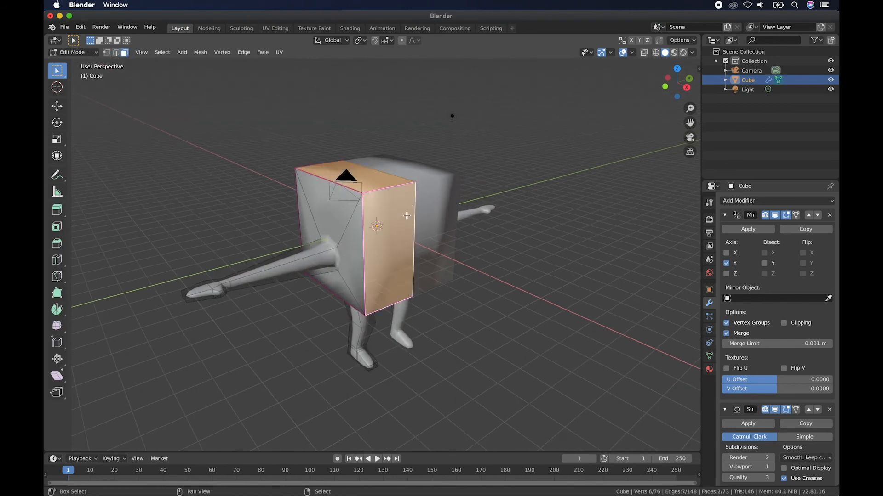
shift+click(355, 249)
shift+click(340, 217)
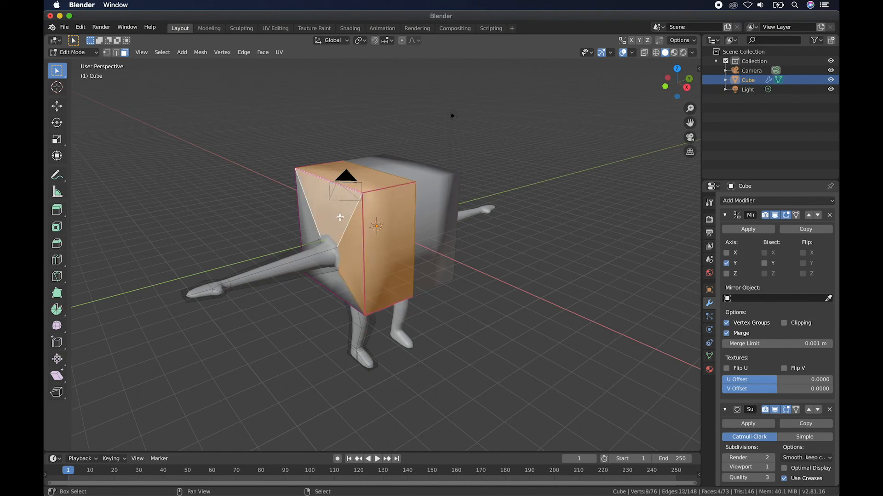
shift+click(305, 223)
shift+click(340, 284)
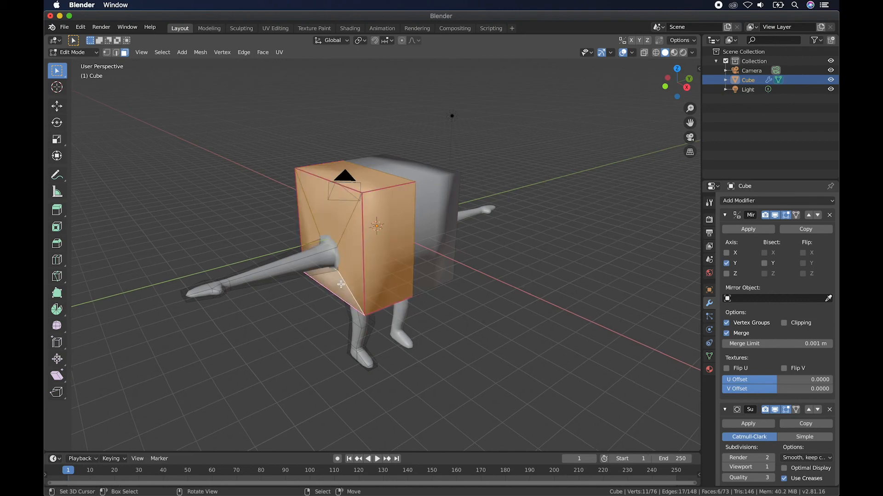
Step: Extend the selection to the body's underside faces around the leg and its back face, leaving the limbs unselected
scroll(341, 284, up, 10)
shift+click(361, 229)
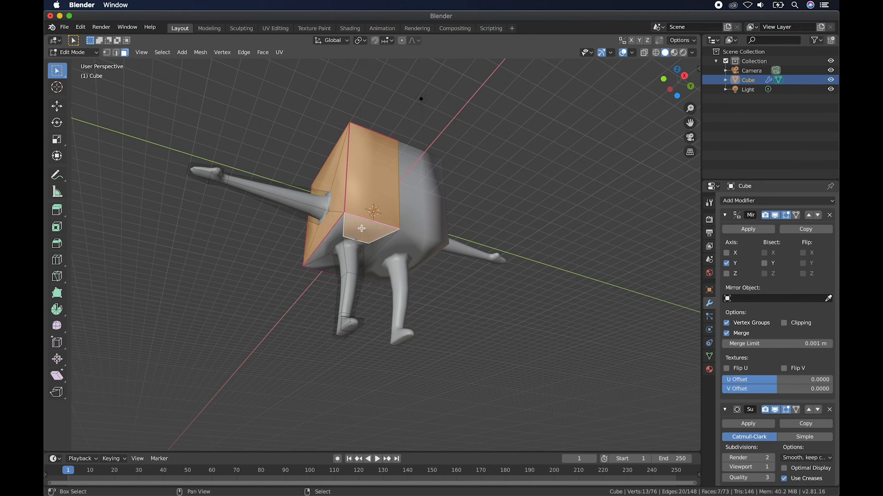
shift+click(334, 244)
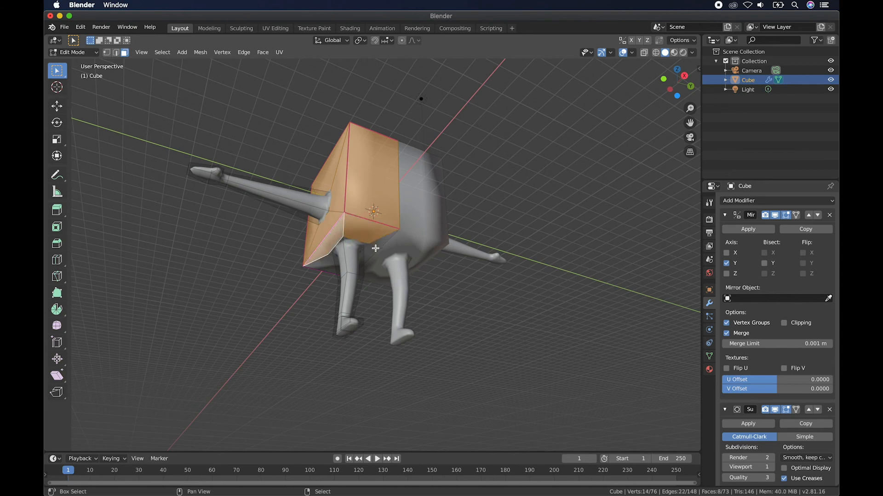
middle_drag(375, 248, 416, 198)
shift+click(353, 253)
shift+click(348, 250)
shift+click(415, 199)
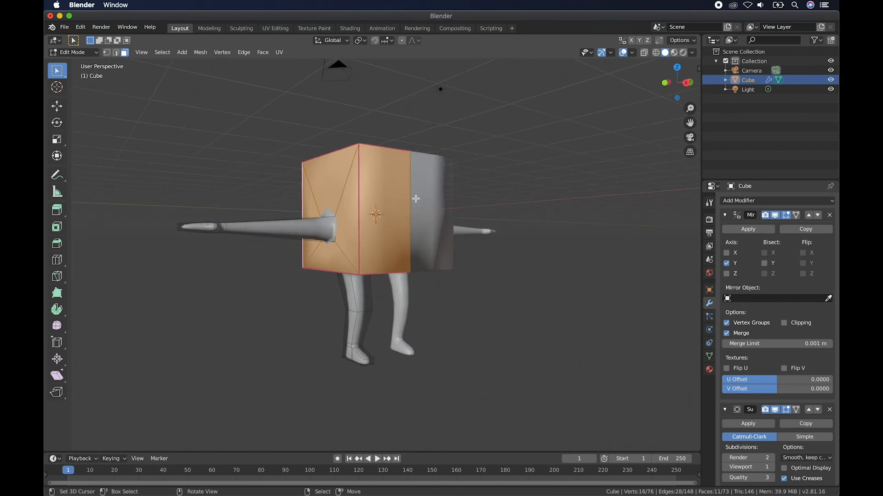
Step: Apply flat face shading to the selected body faces and return to Object Mode
click(201, 53)
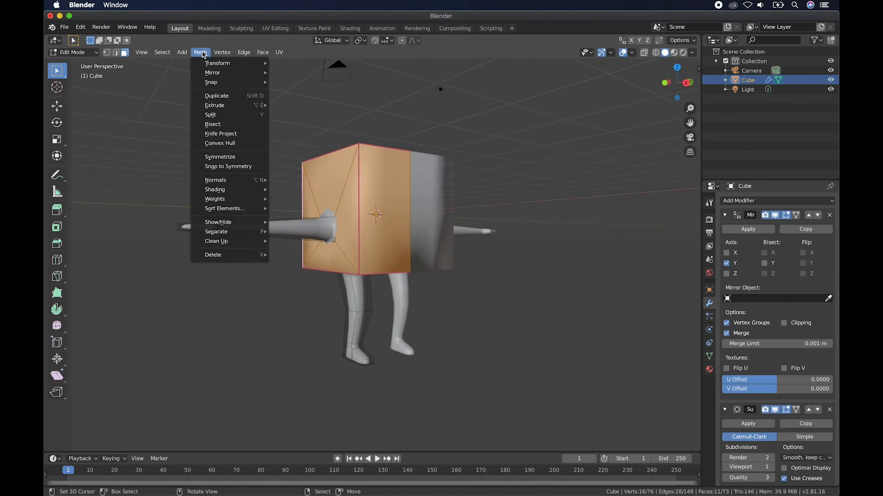
mouse_move(225, 189)
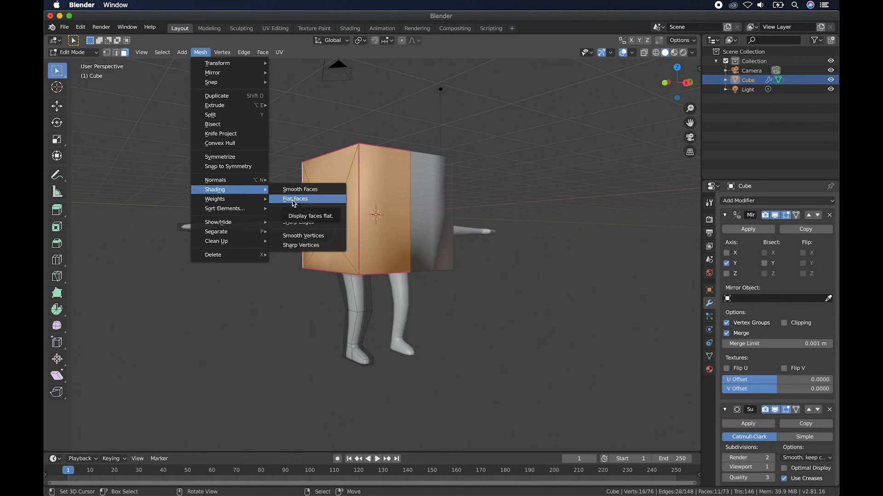
click(295, 199)
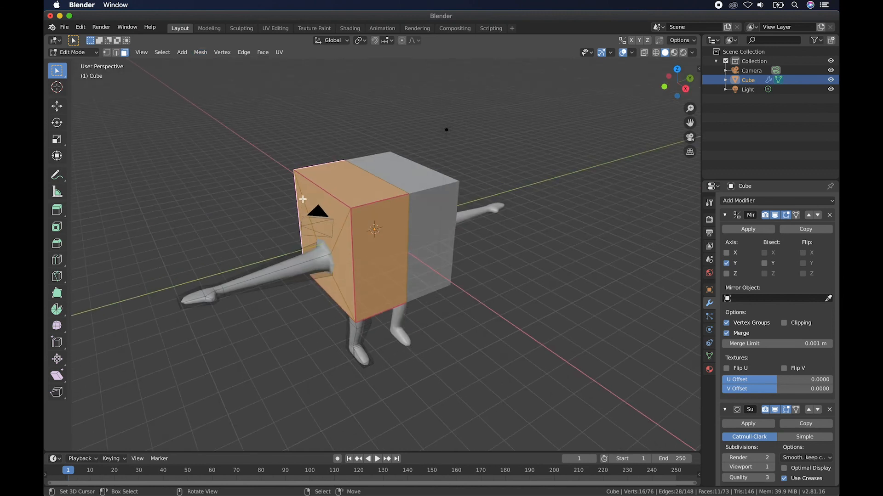
scroll(303, 200, up, 1)
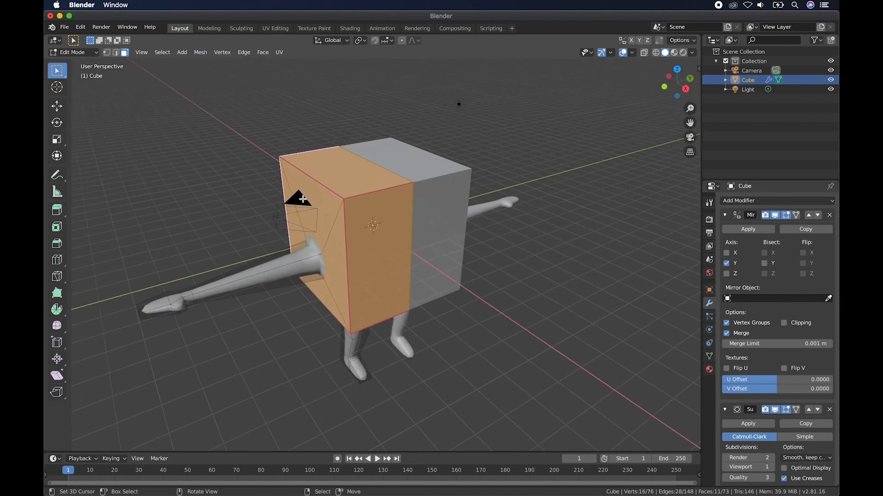
key(Tab)
Step: Inspect the character from several angles to check the flat-shaded body against the smooth arms and legs
scroll(262, 212, down, 3)
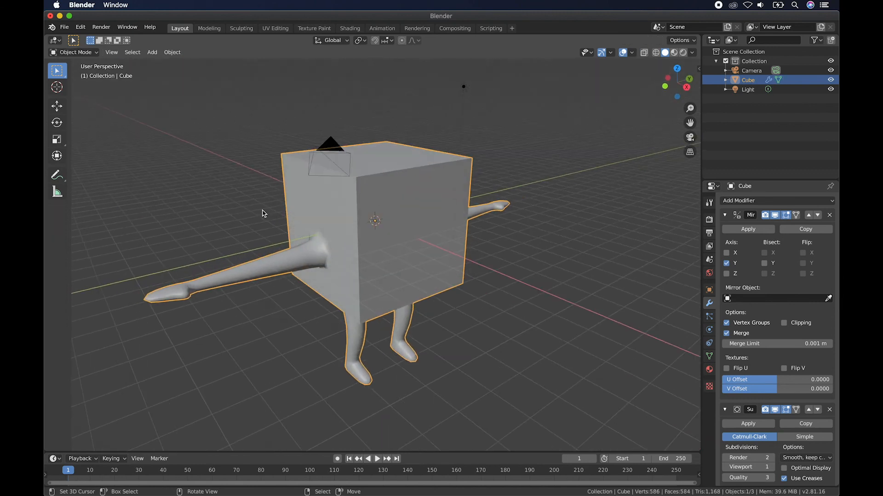
scroll(378, 160, down, 3)
scroll(365, 301, down, 3)
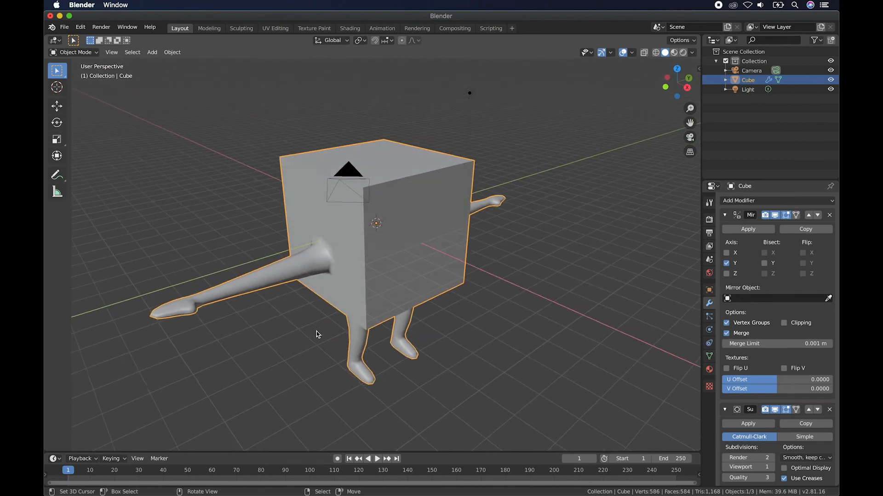
scroll(318, 335, right, 10)
scroll(318, 335, down, 2)
scroll(318, 335, left, 7)
scroll(318, 335, left, 3)
scroll(318, 335, up, 3)
scroll(318, 335, down, 2)
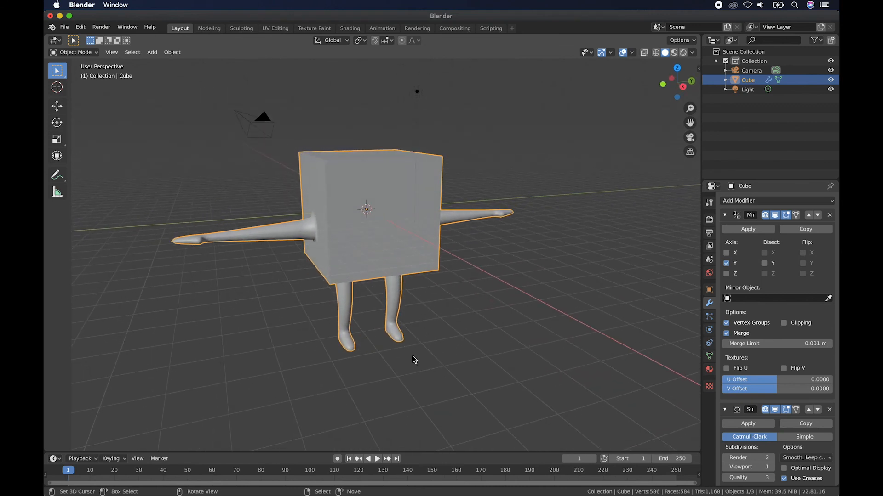
scroll(414, 360, up, 5)
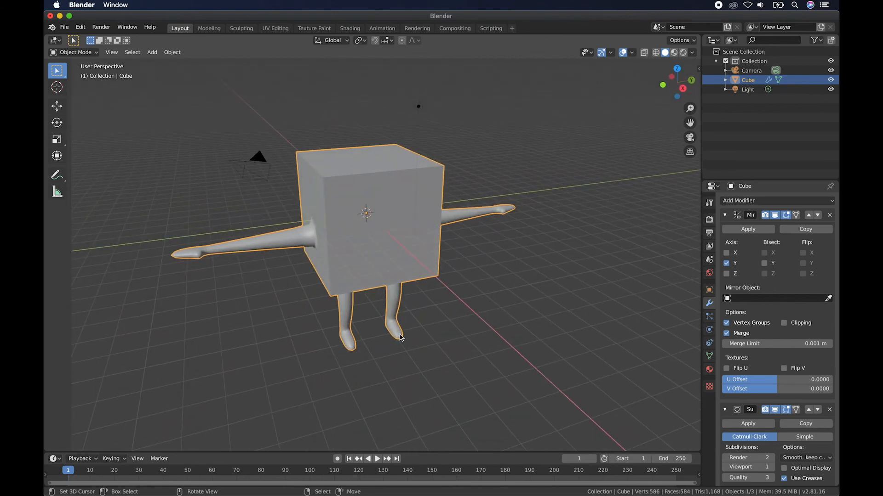
scroll(401, 338, left, 5)
scroll(401, 338, left, 5)
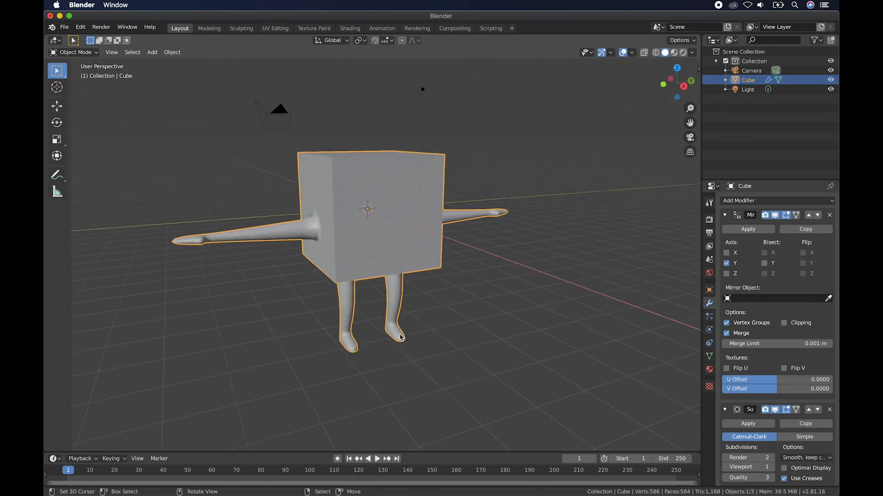